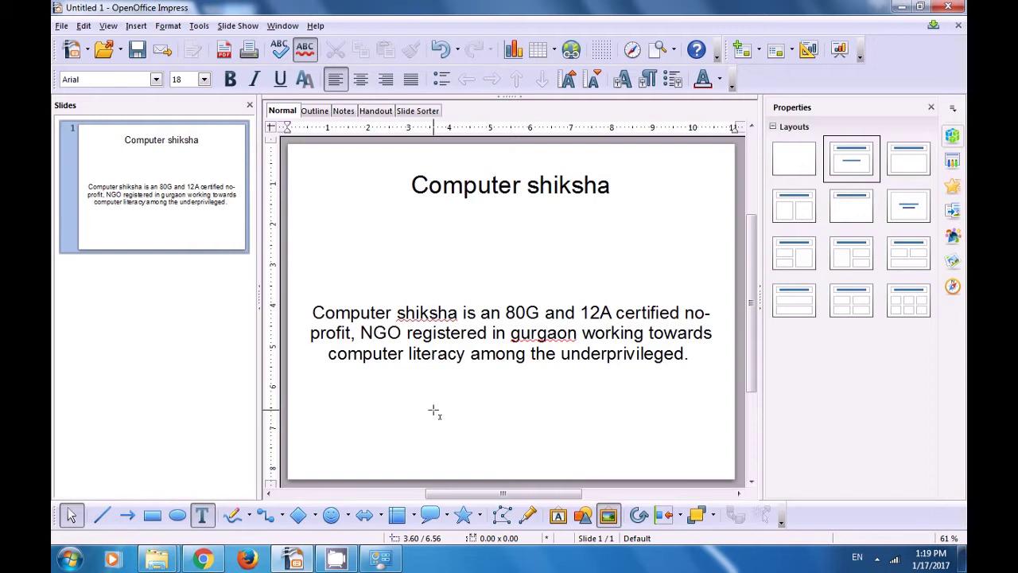
Add four slides after the first slide, setting the blank layout on slide 2 so the following ones are blank too.
right_click(142, 235)
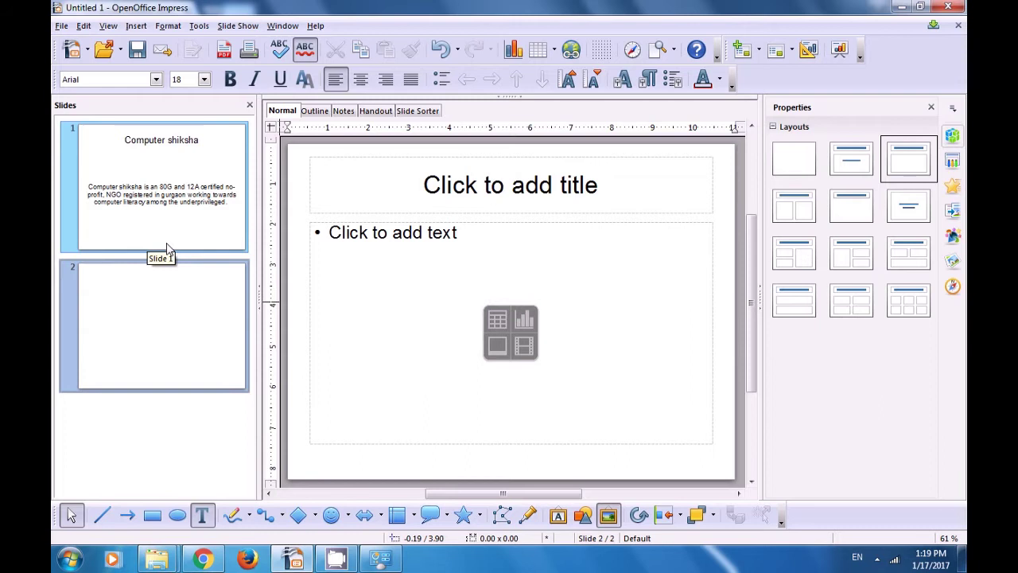
click(780, 174)
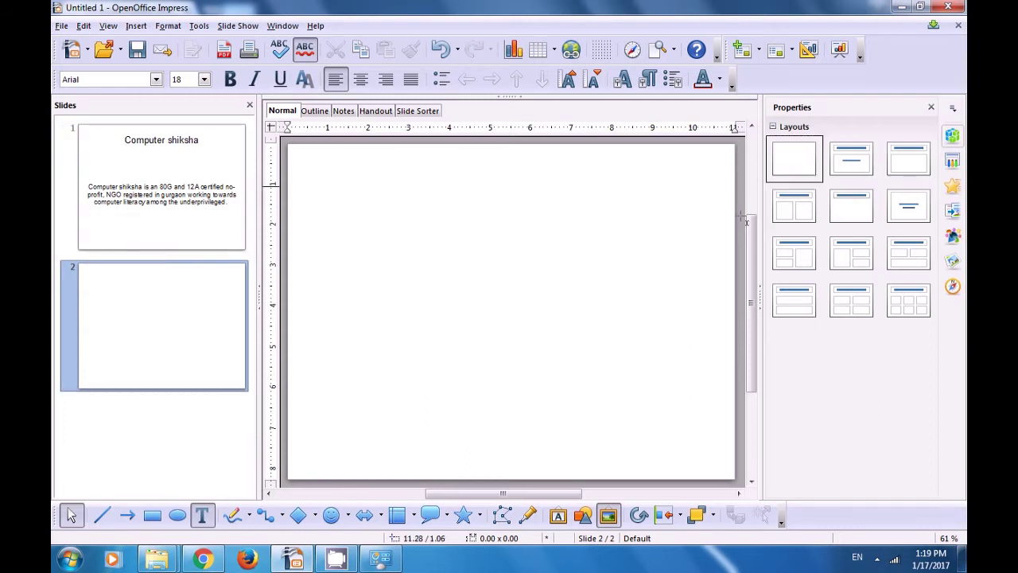
right_click(191, 302)
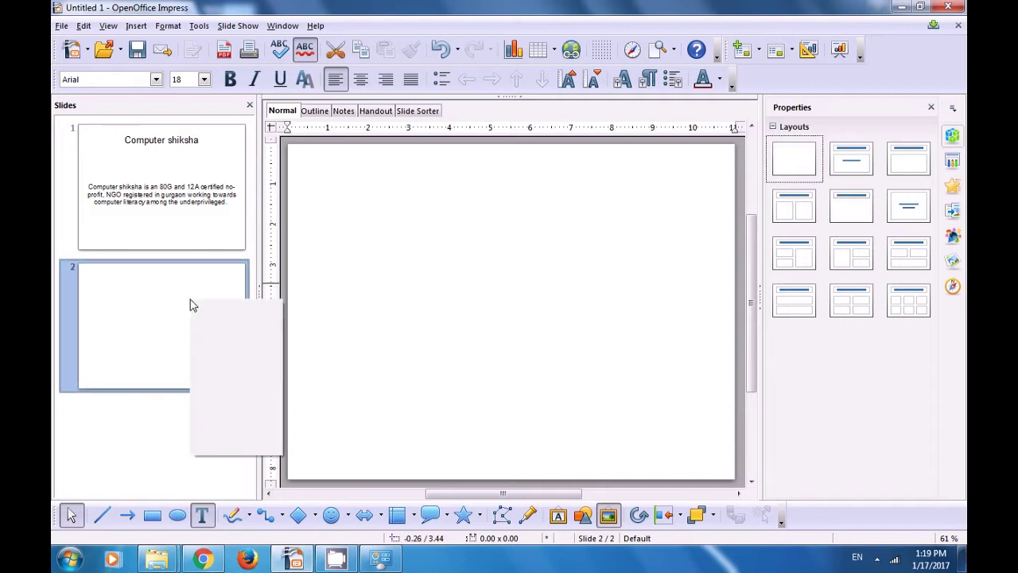
click(216, 309)
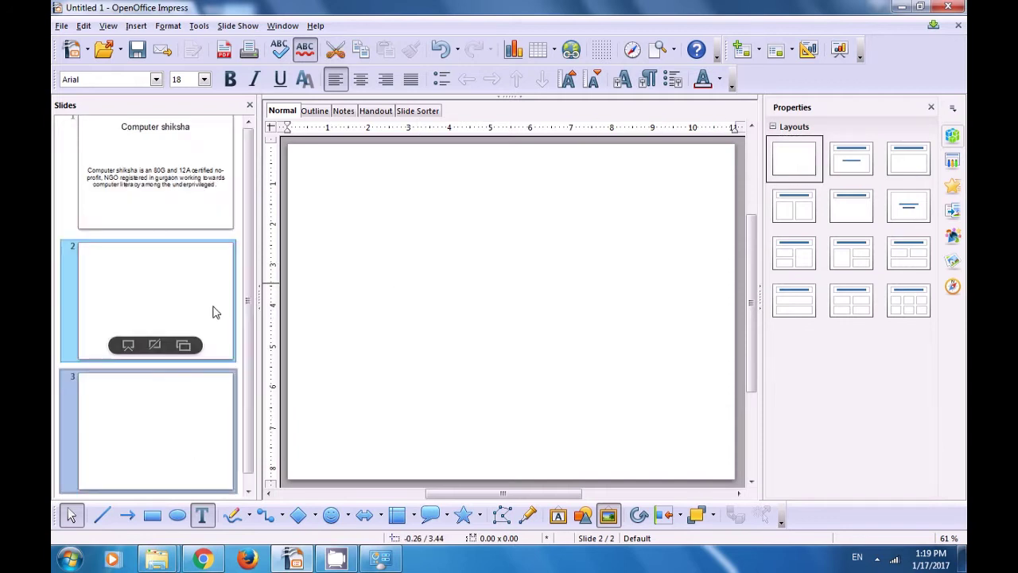
right_click(199, 416)
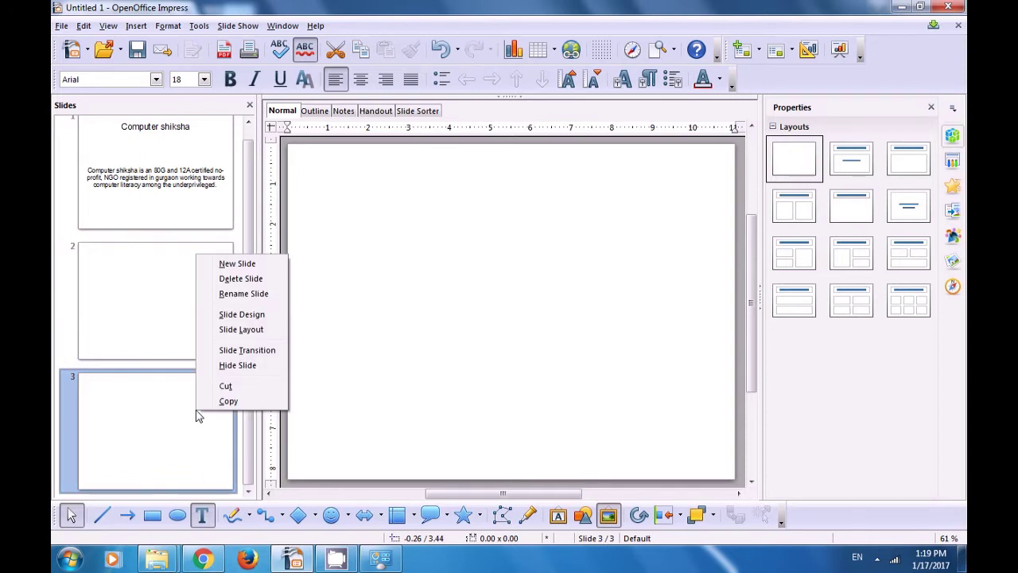
click(239, 265)
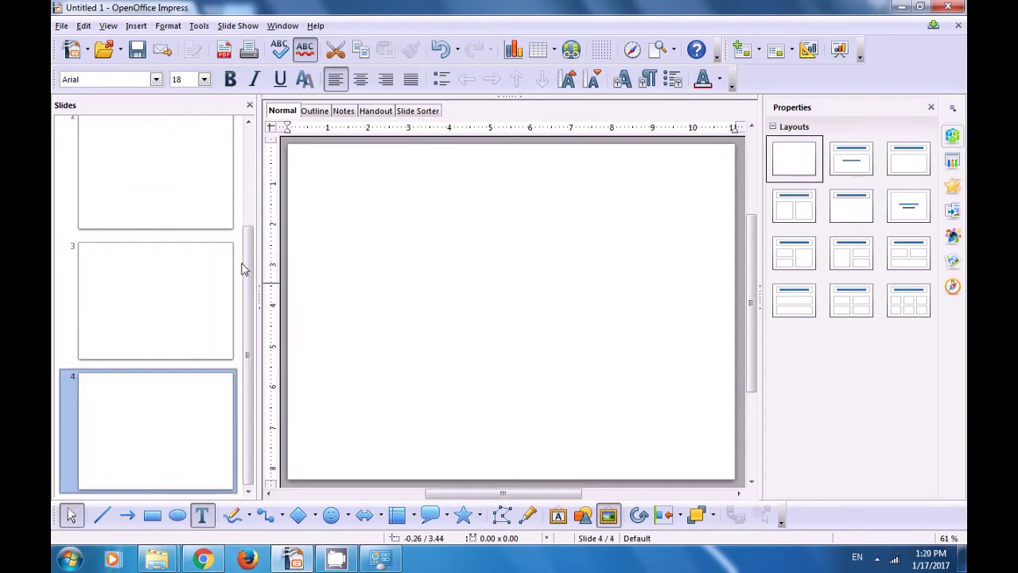
right_click(204, 406)
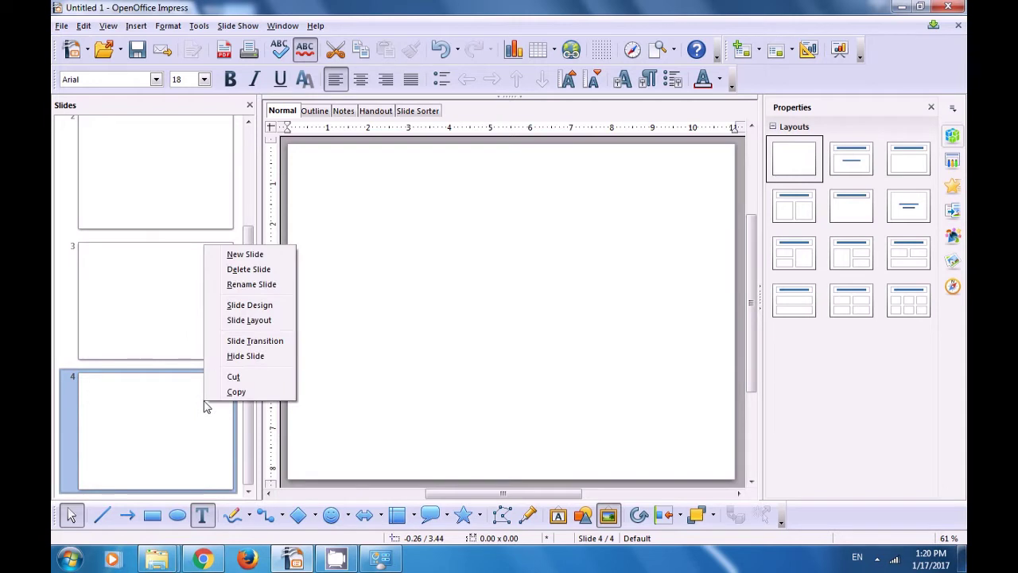
click(235, 257)
Draw a flower shape about 5.2 inches wide on slide 2 and position it near the middle of the lower area.
drag(248, 310, 270, 178)
click(182, 277)
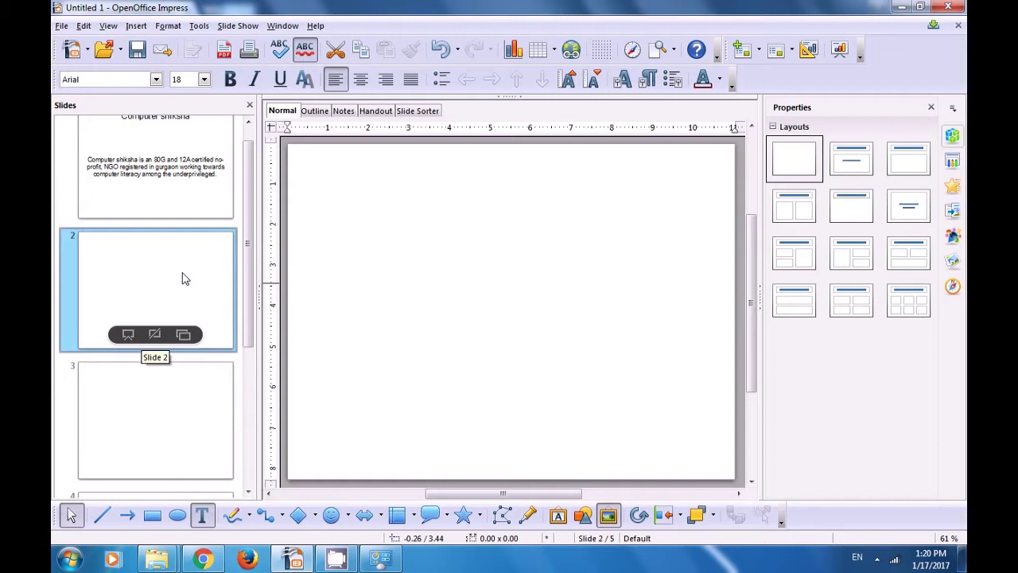
click(347, 513)
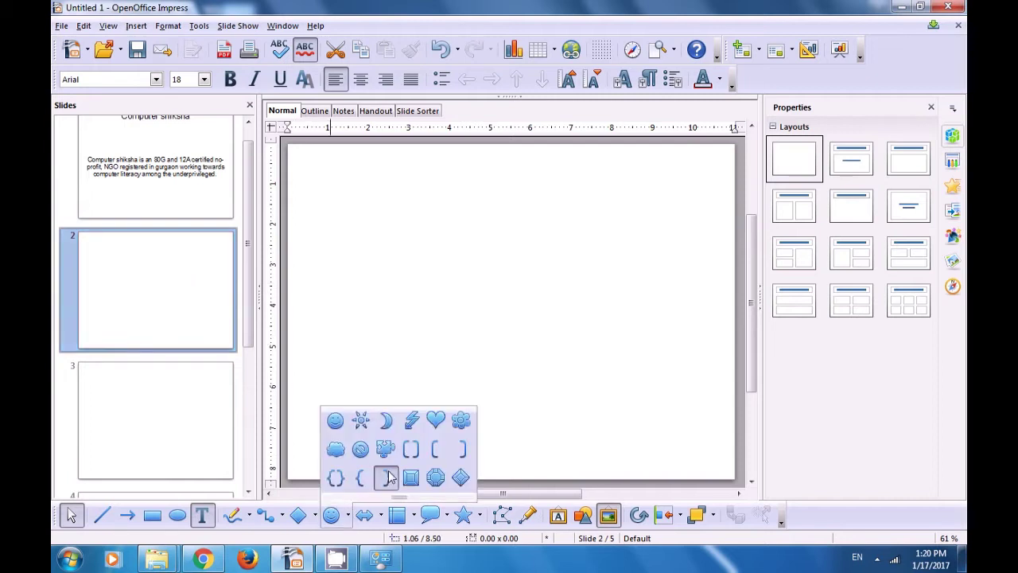
click(457, 425)
drag(379, 257, 596, 313)
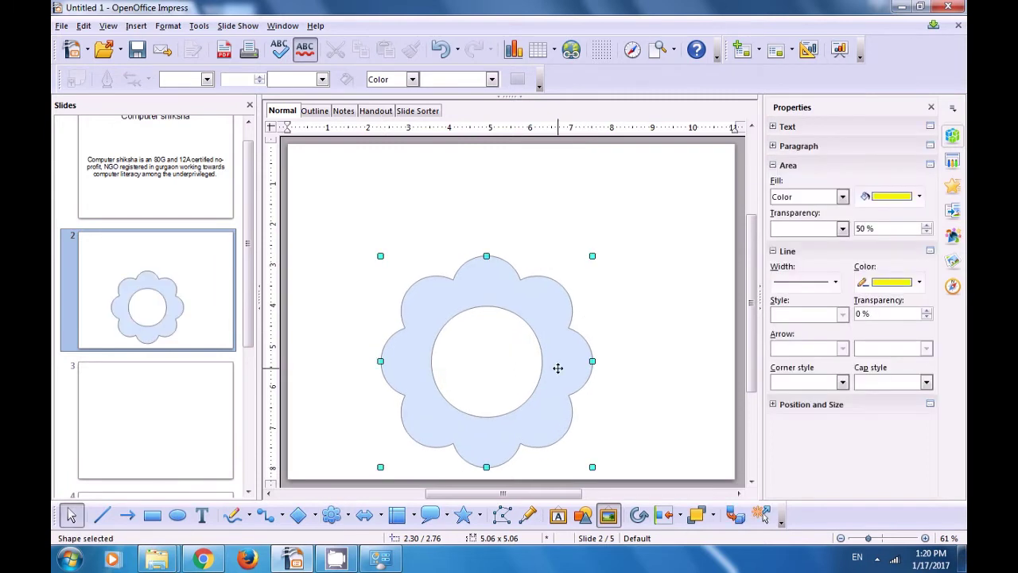
drag(557, 363, 590, 352)
click(392, 307)
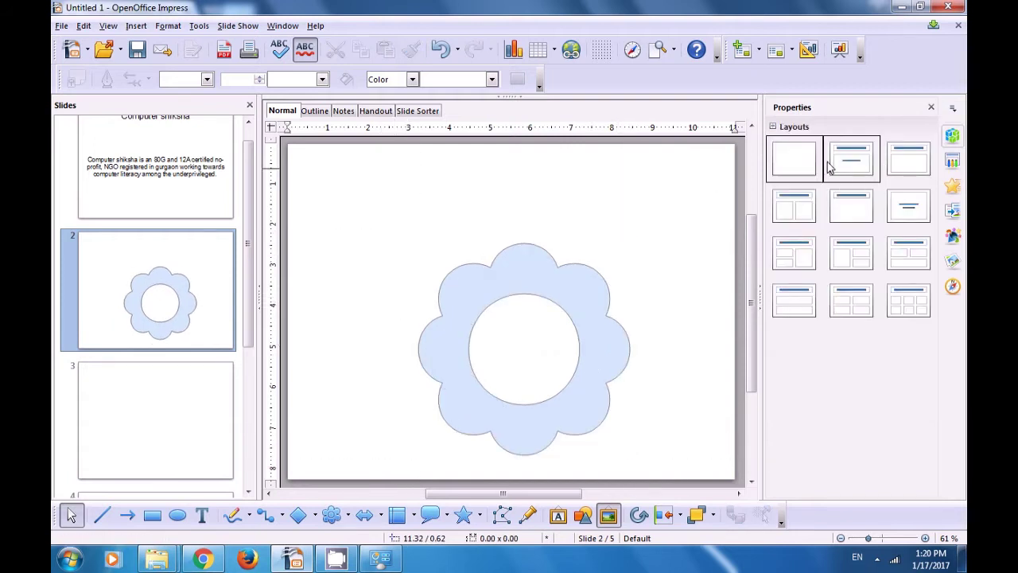
Apply the Title Slide layout to slide 2 and delete its text placeholder over the flower.
click(850, 159)
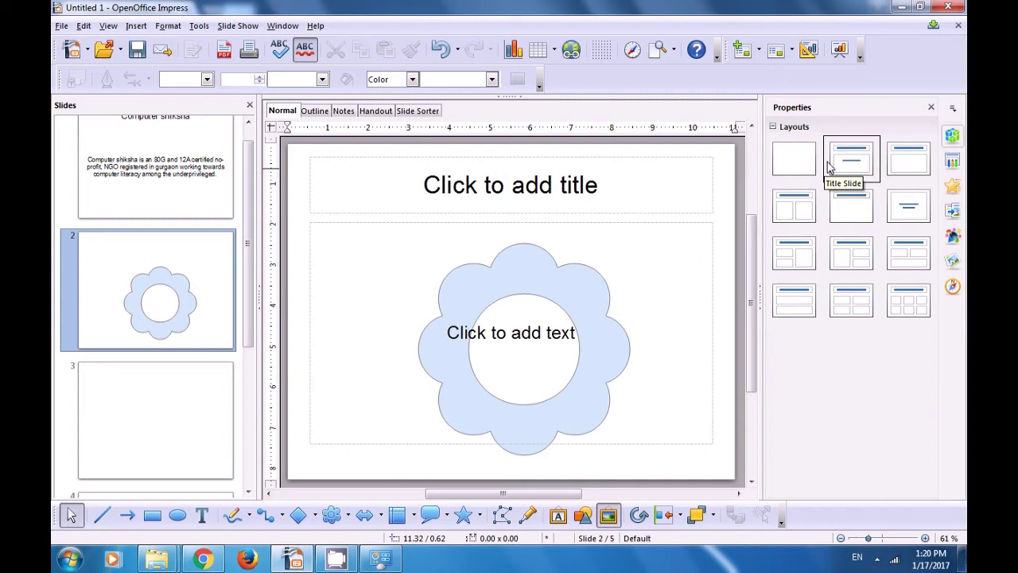
click(713, 234)
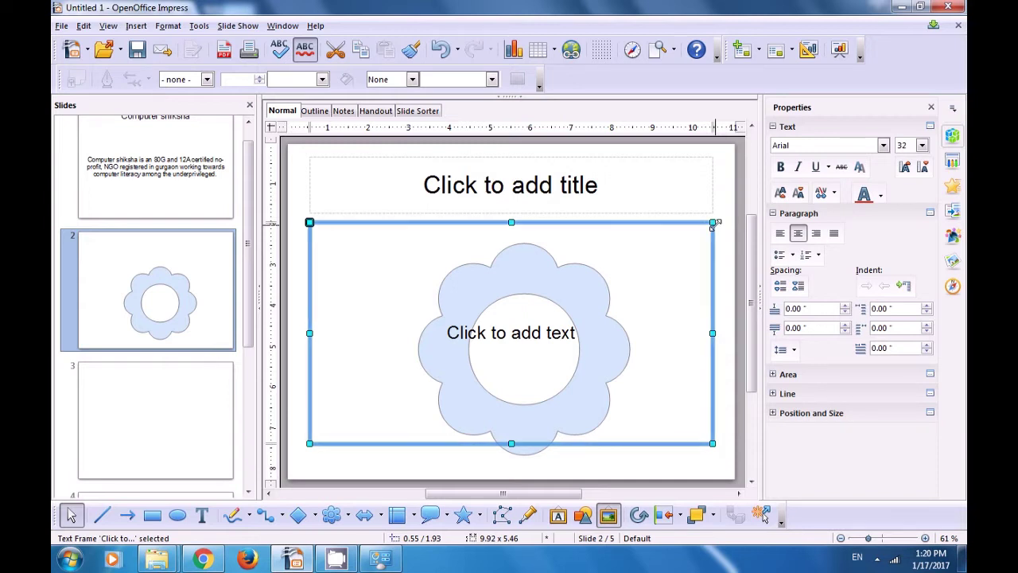
key(Delete)
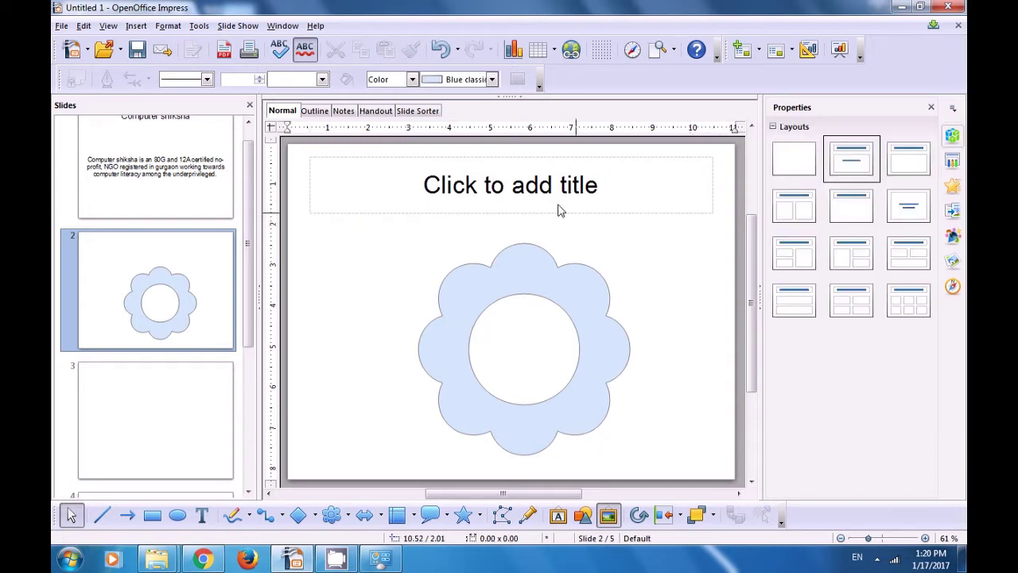
Enter "A Flower" as the title of slide 2.
click(549, 190)
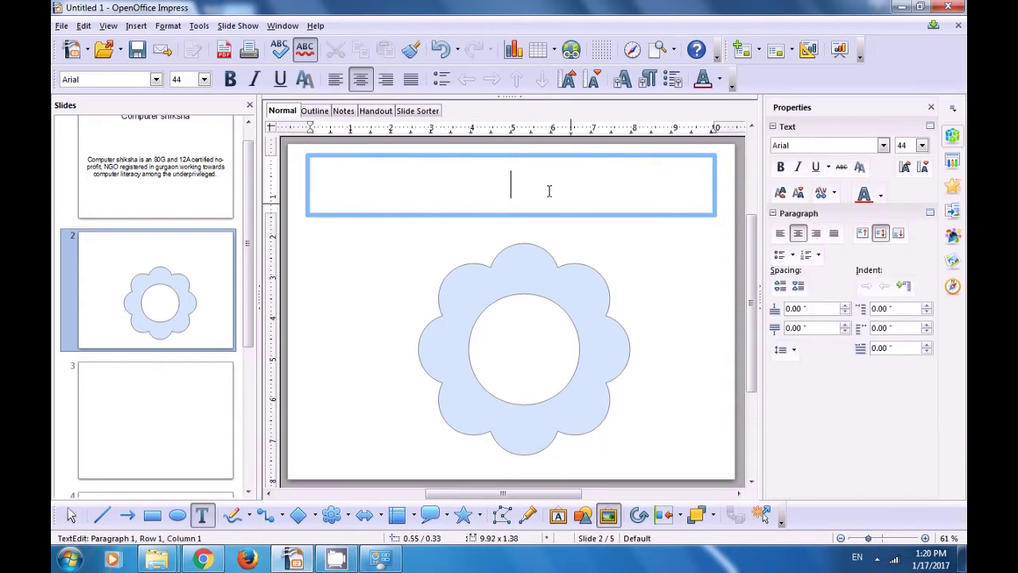
text(A)
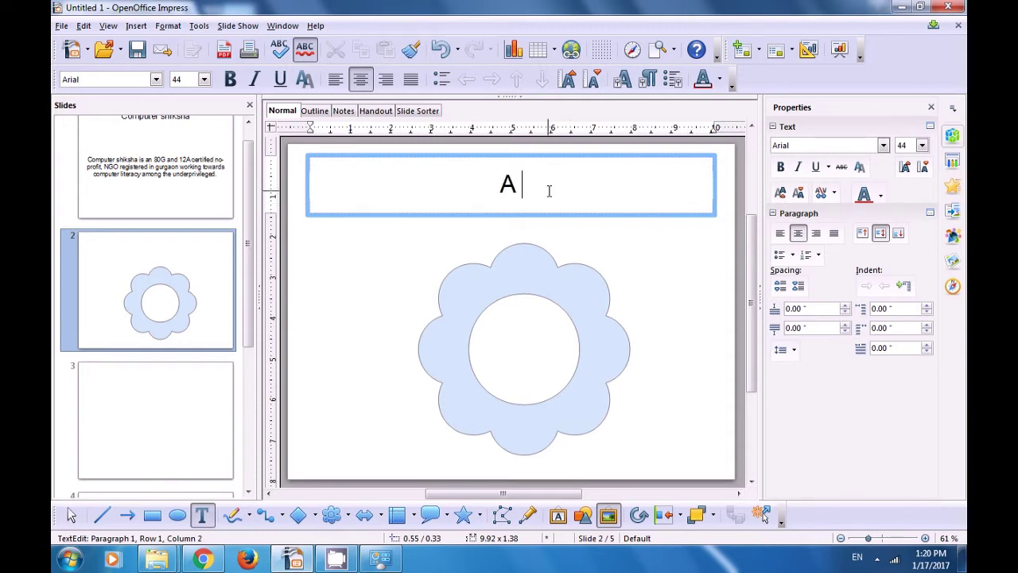
text( Fl)
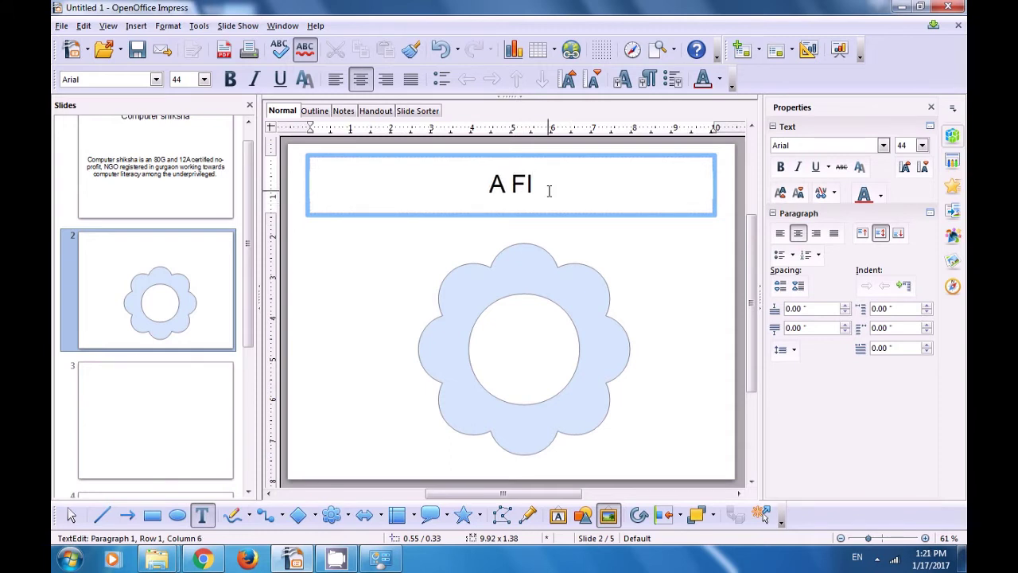
text(ower)
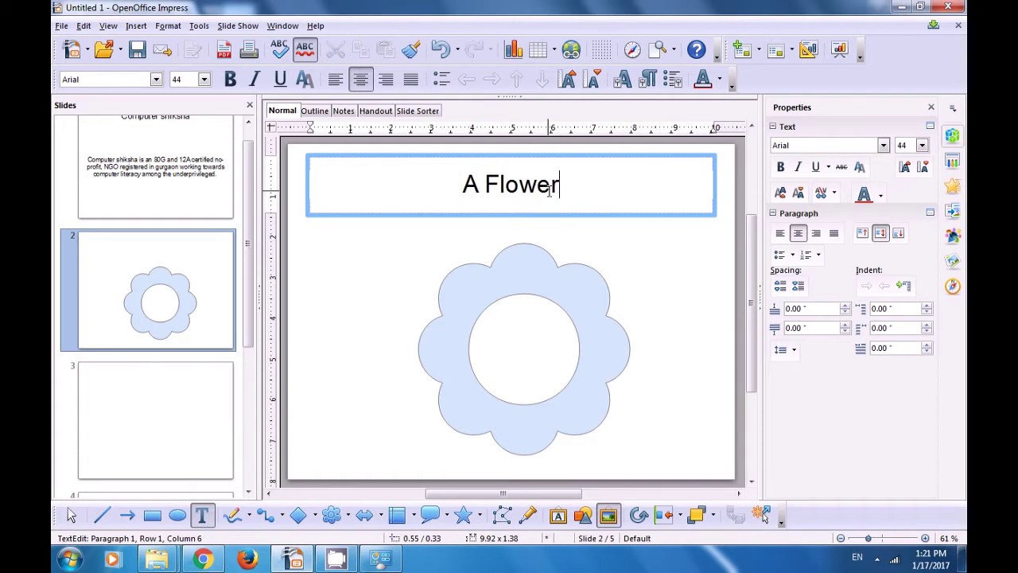
Fill the flower shape on slide 2 with the orange-red colour Chart 2.
click(608, 239)
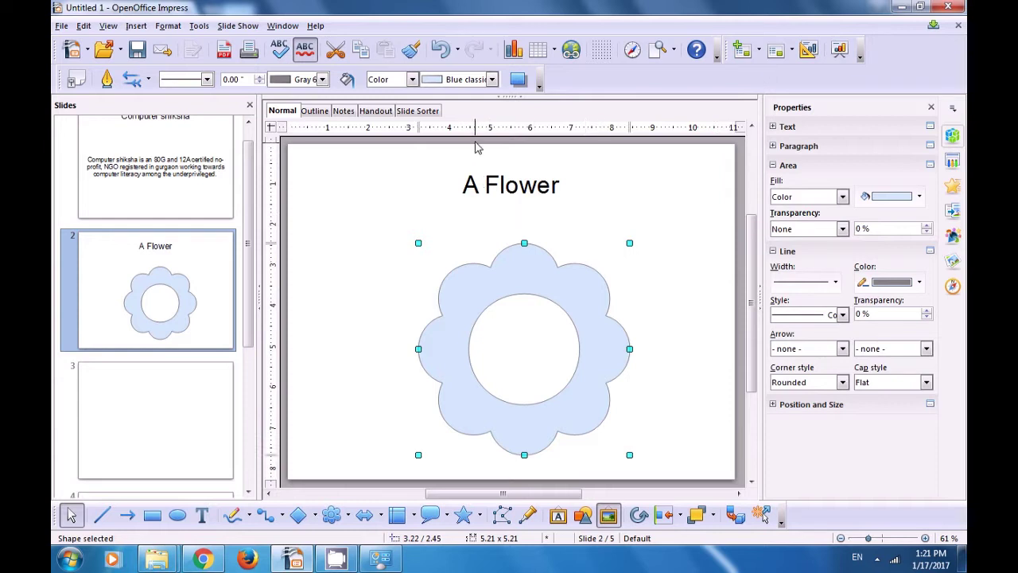
click(491, 79)
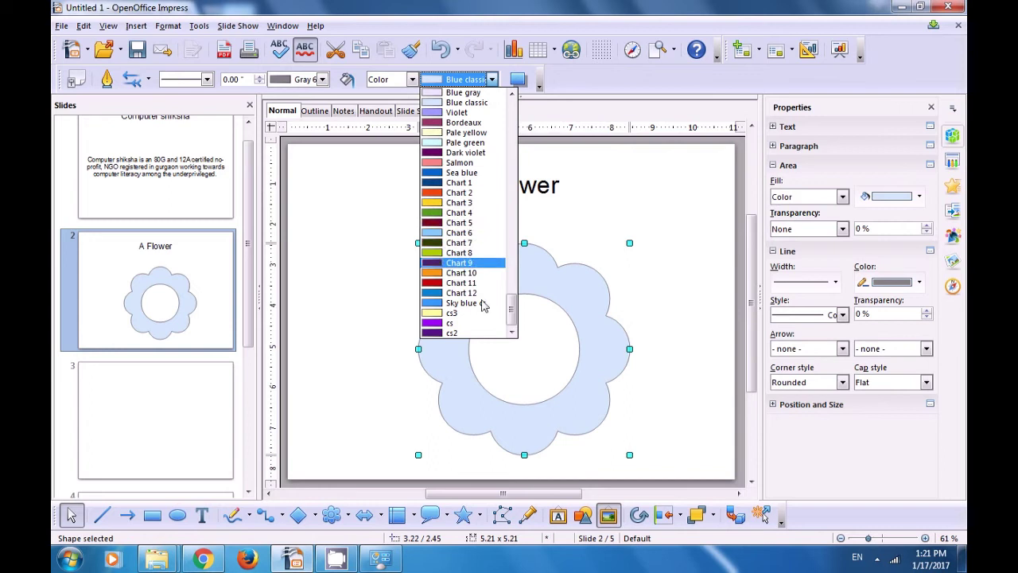
click(439, 194)
click(349, 282)
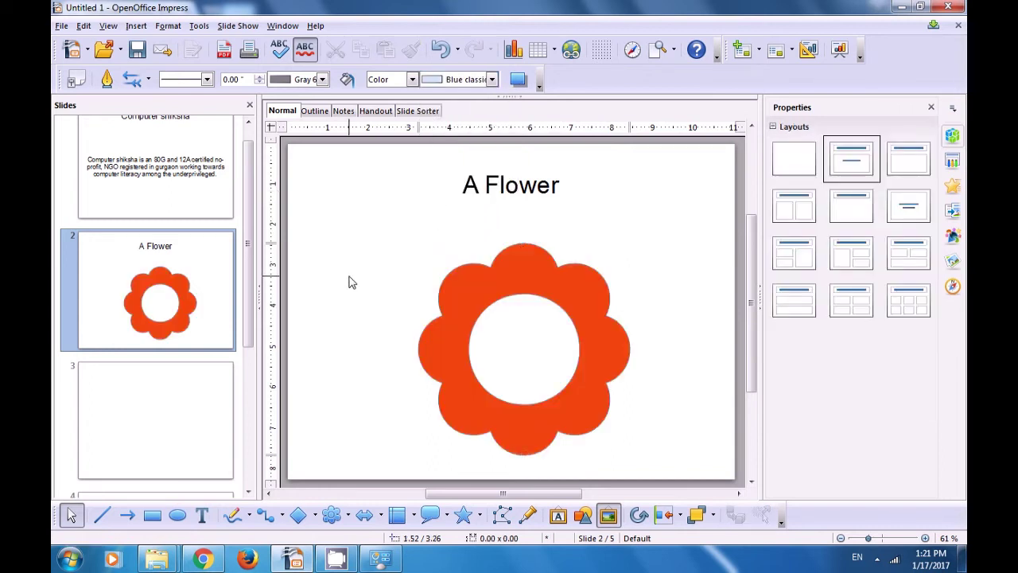
Apply the Title Slide layout to slide 3 and delete its text placeholder below the title.
click(180, 408)
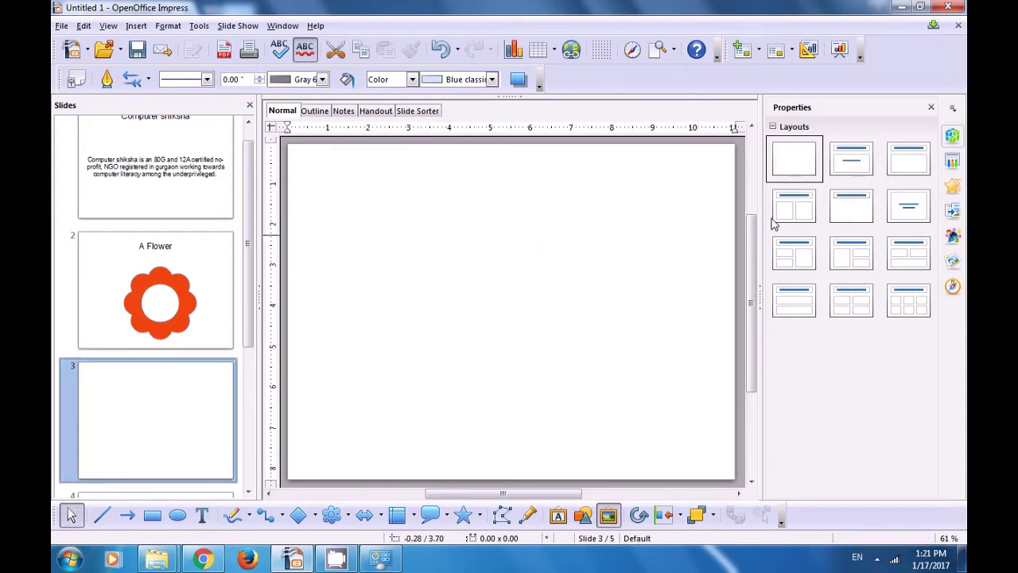
click(845, 173)
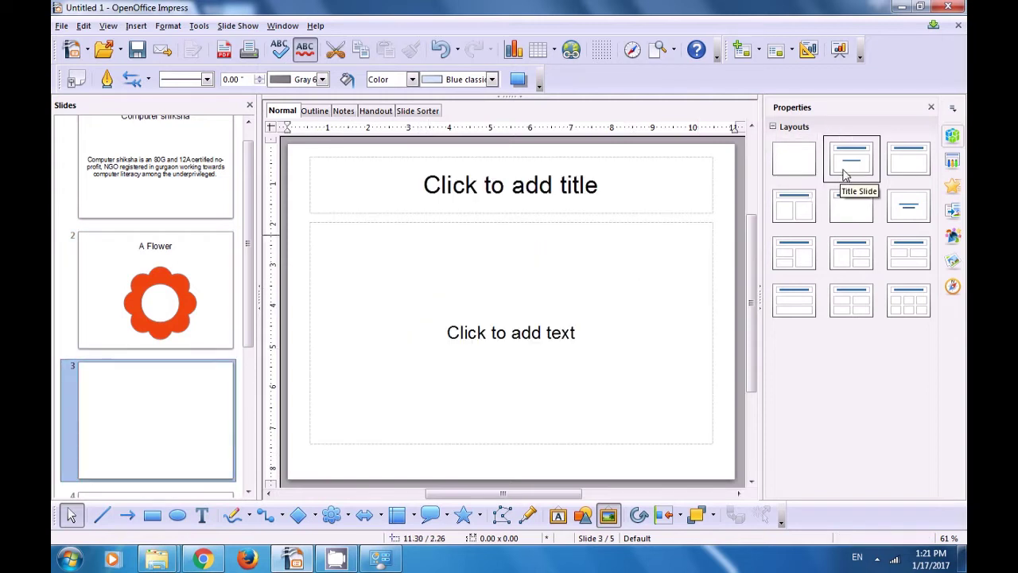
click(711, 230)
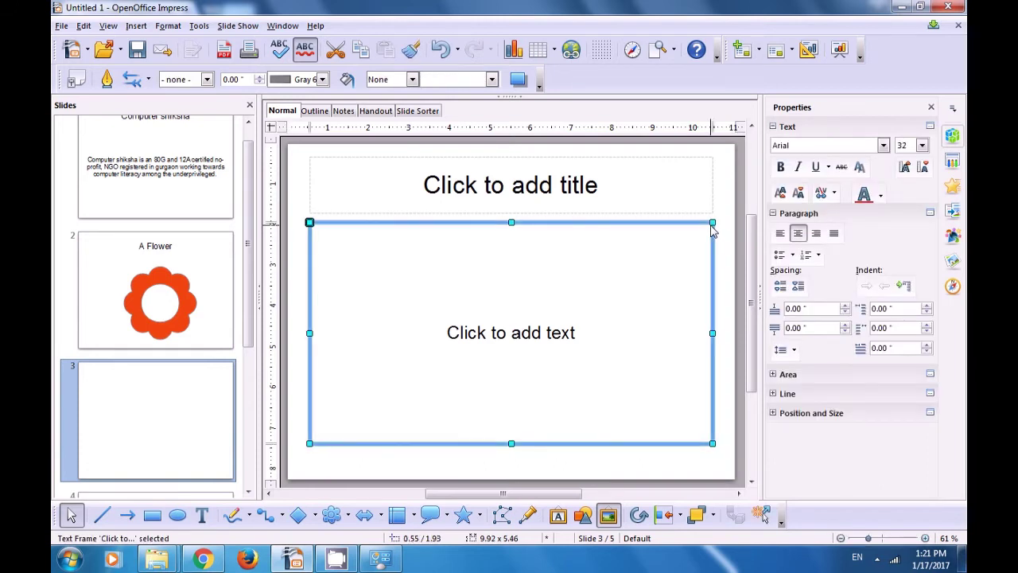
key(Delete)
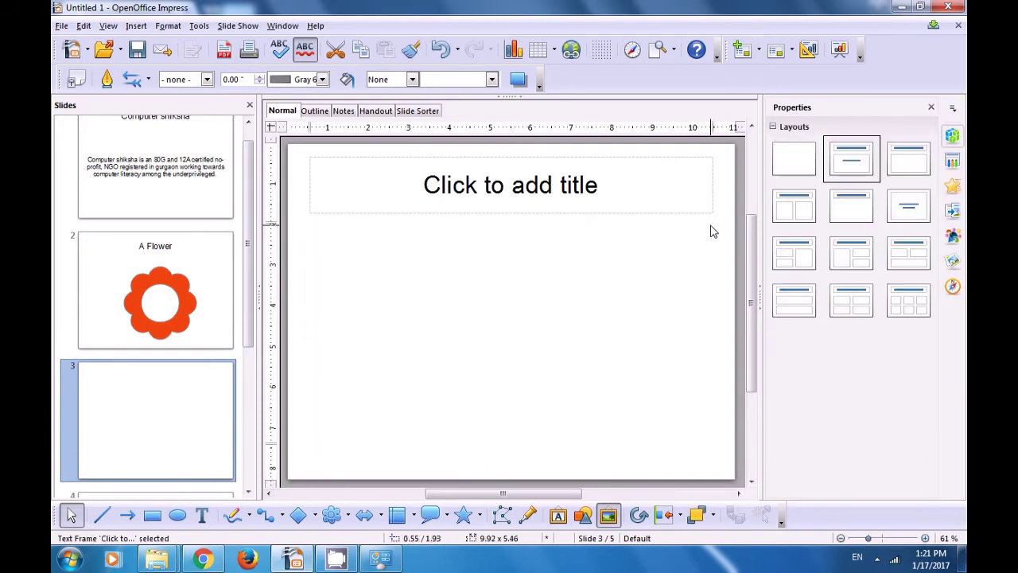
Enter "A smiley face" as the title of slide 3.
click(513, 192)
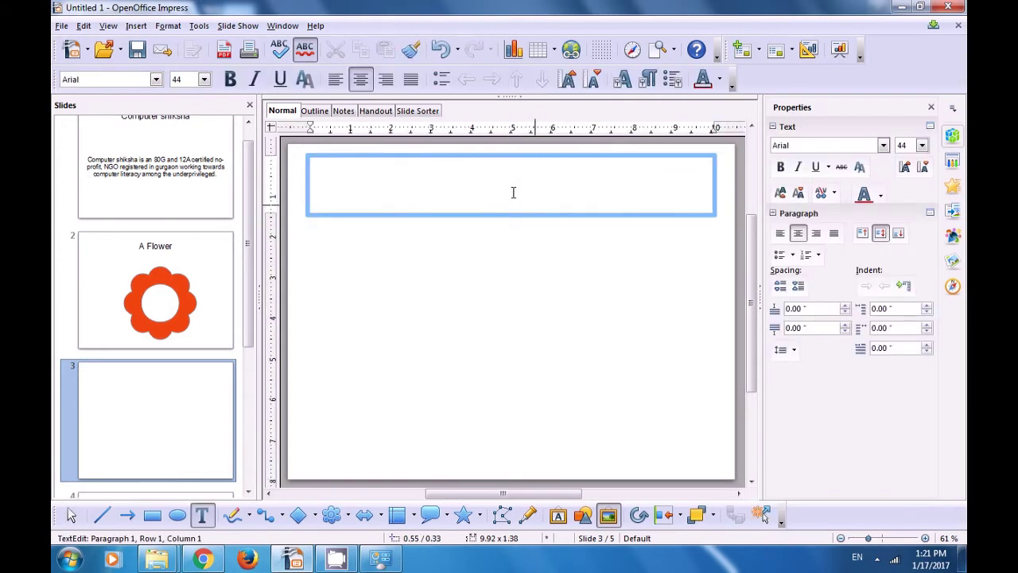
text(A smiley )
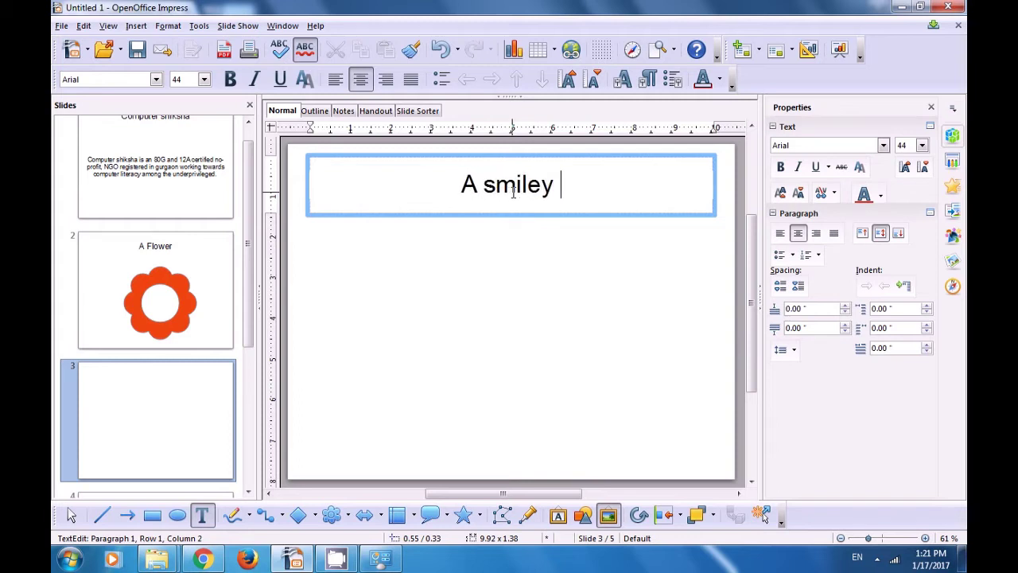
text(face)
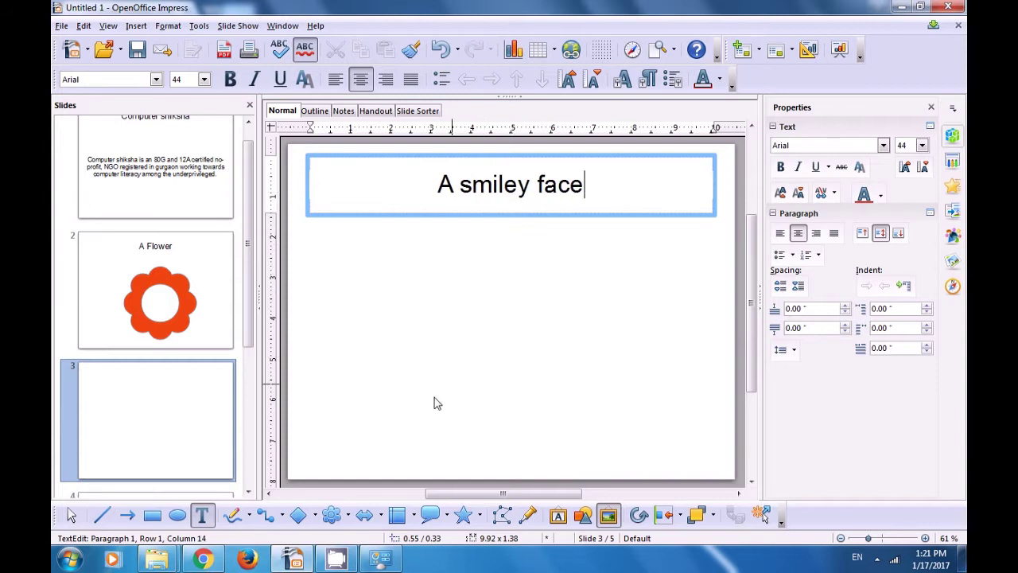
Draw a smiley face shape about 3.8 inches wide on slide 3 and centre it roughly below the title.
click(348, 516)
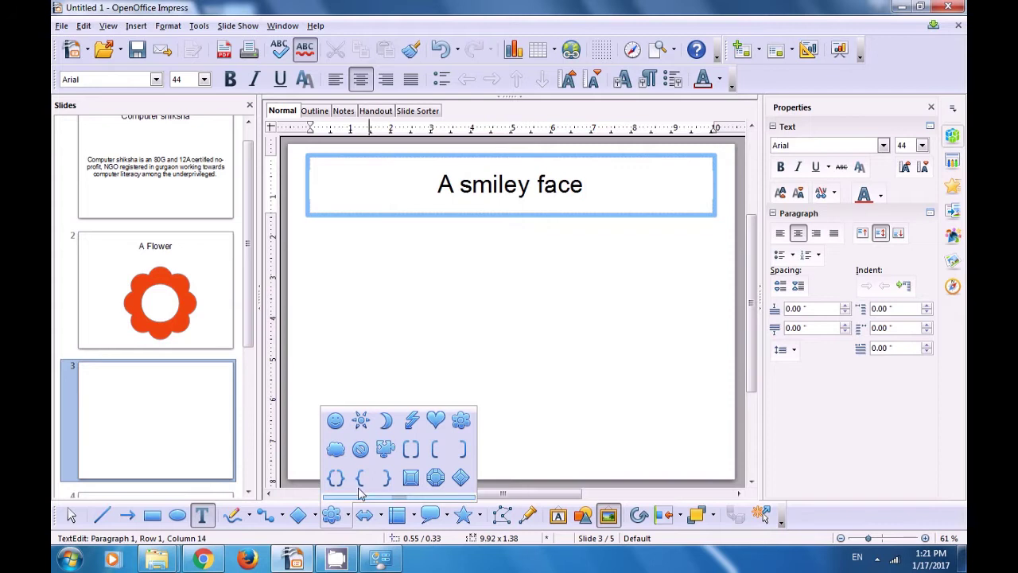
click(343, 427)
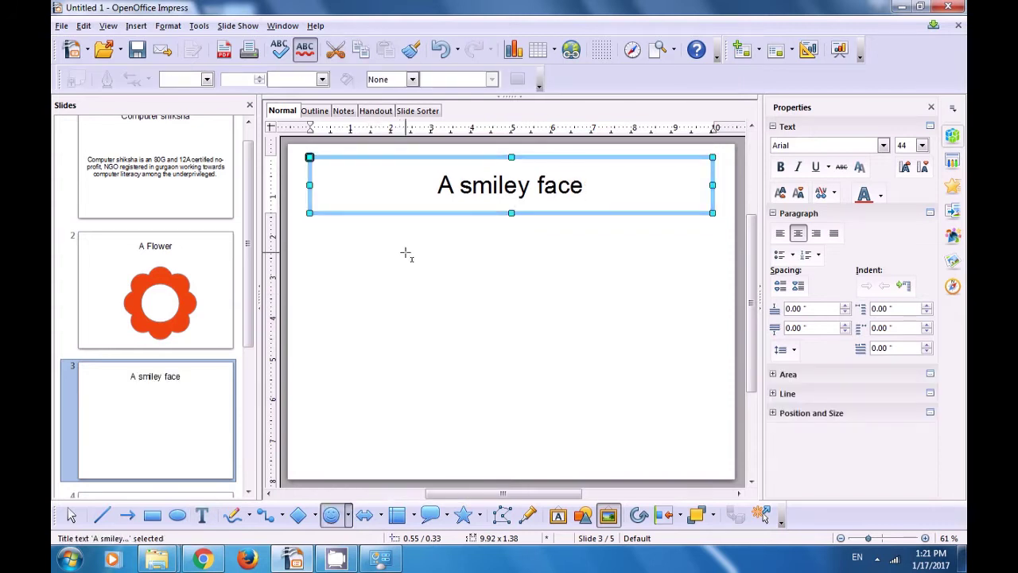
drag(406, 249, 561, 312)
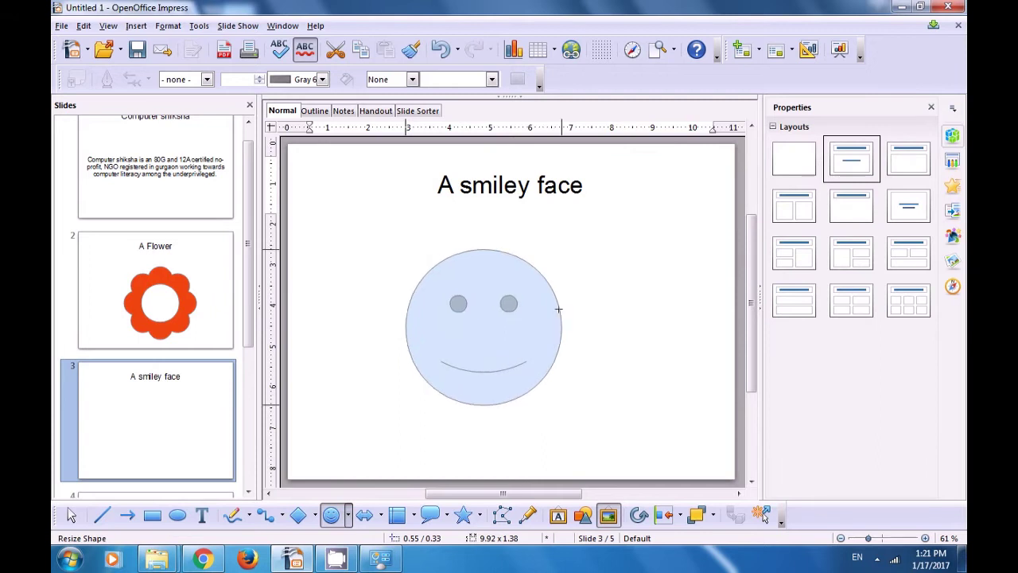
drag(485, 333, 526, 333)
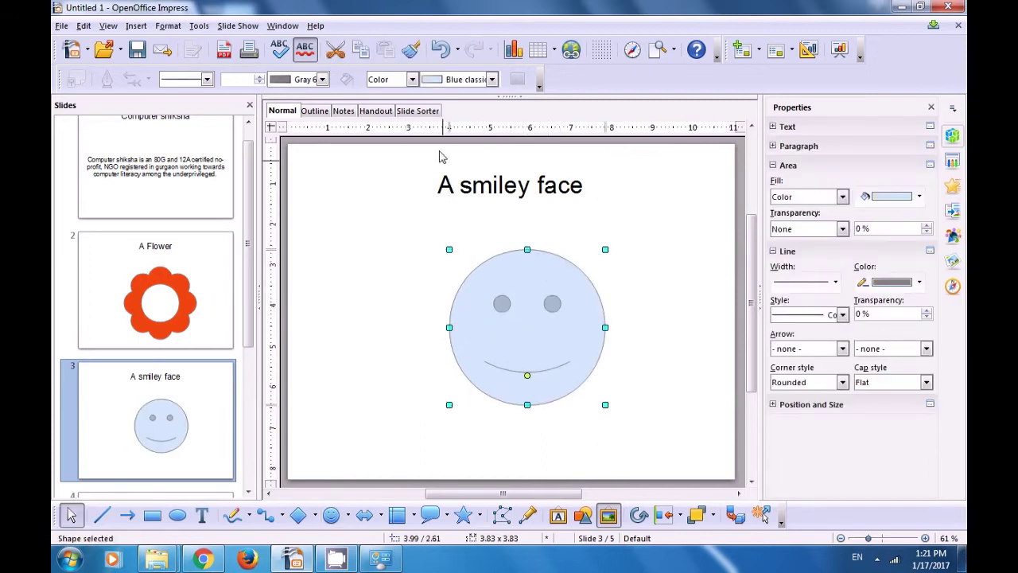
Fill the smiley face shape on slide 3 with the dark blue colour Sky blue 6.
click(493, 80)
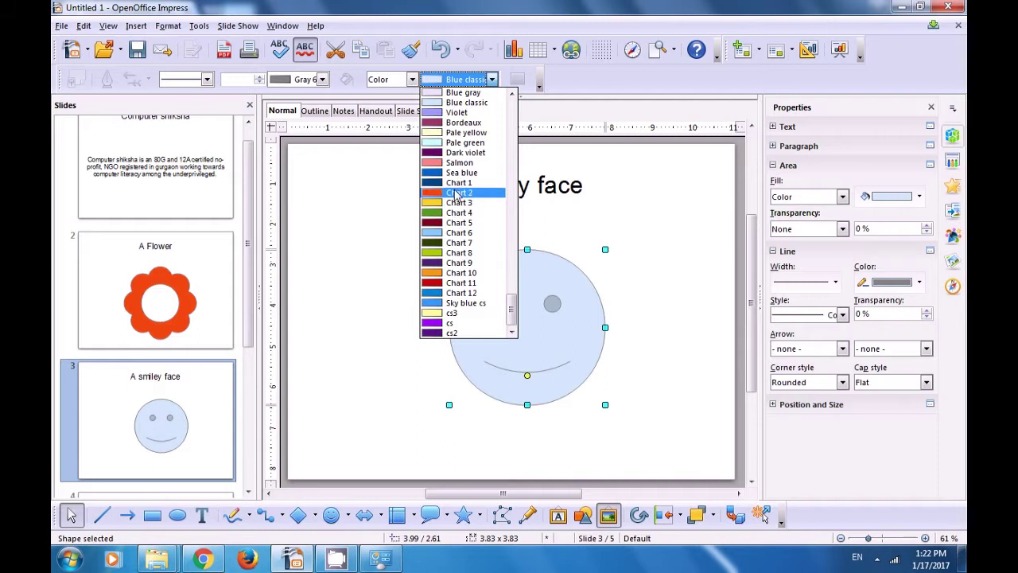
scroll(455, 199, up, 4)
scroll(456, 191, up, 4)
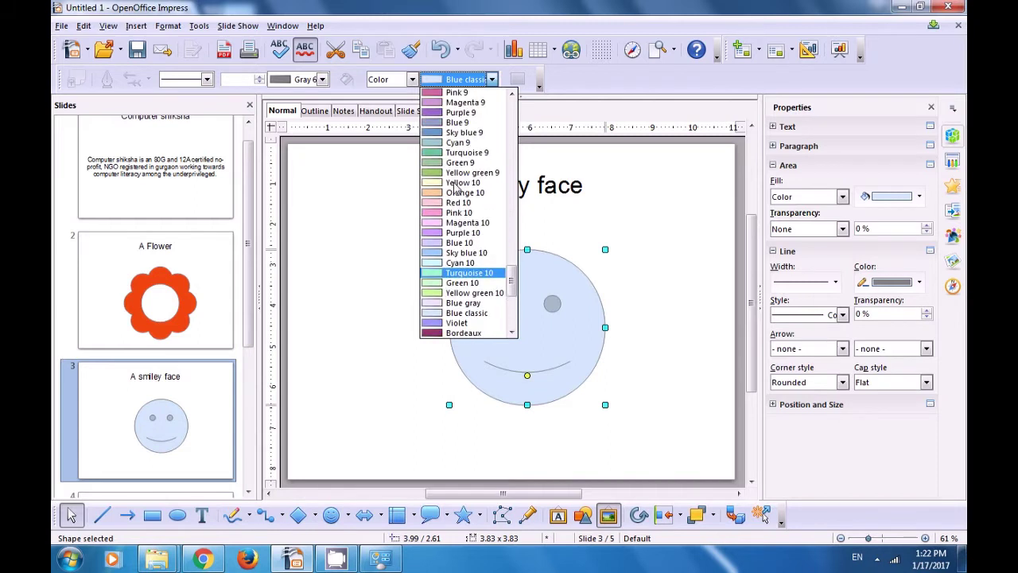
scroll(442, 217, up, 10)
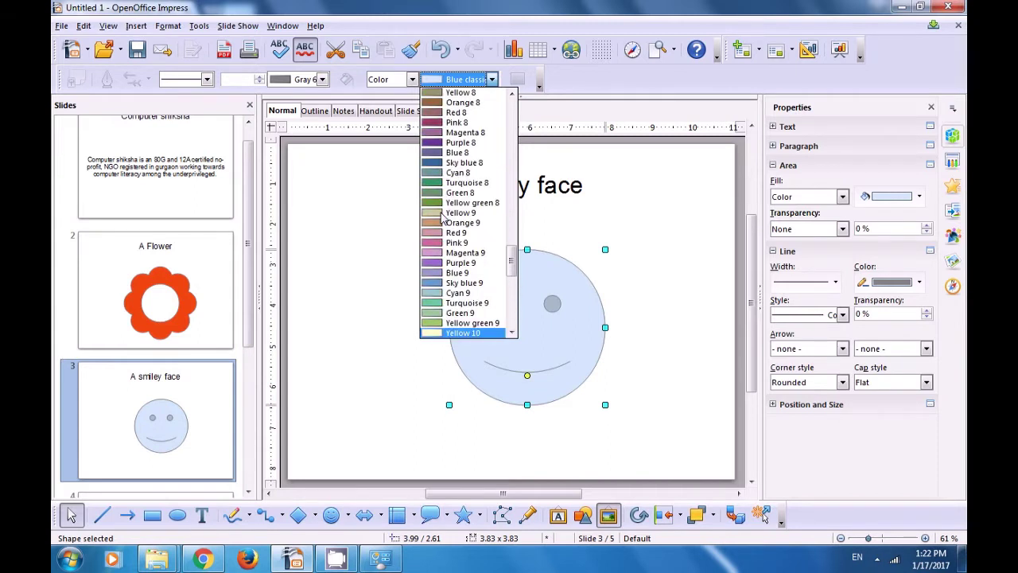
scroll(442, 217, up, 2)
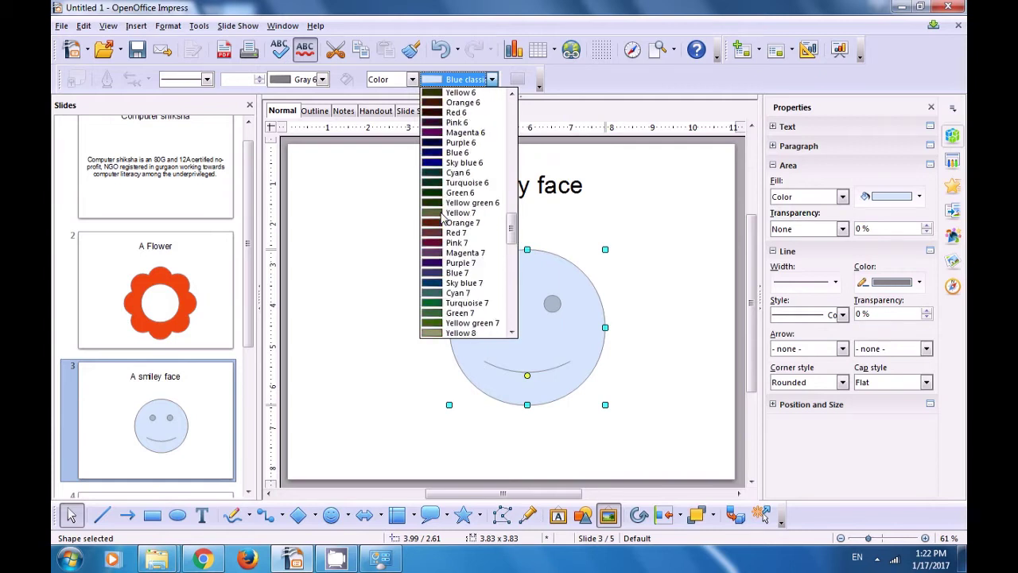
click(446, 163)
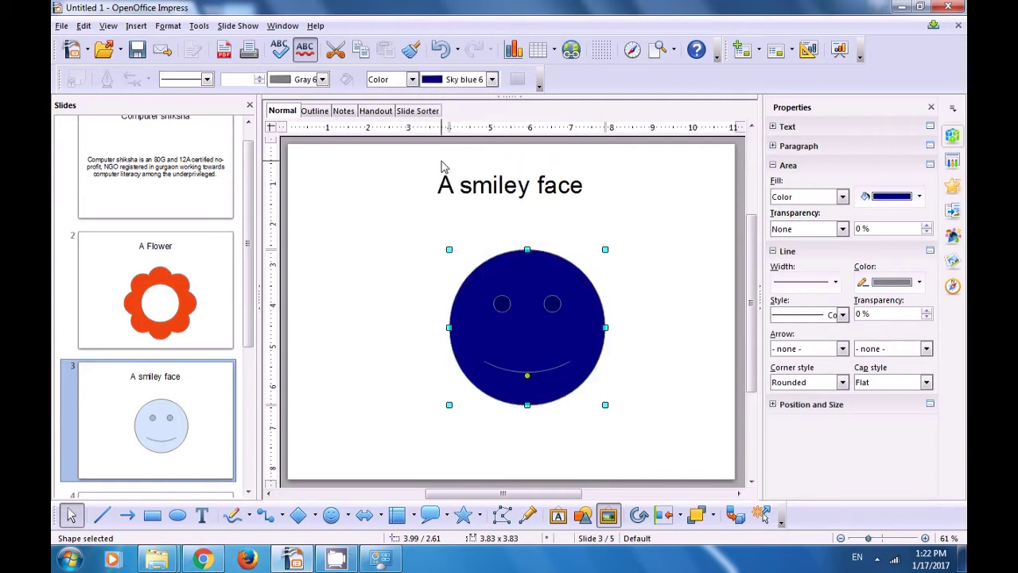
click(379, 290)
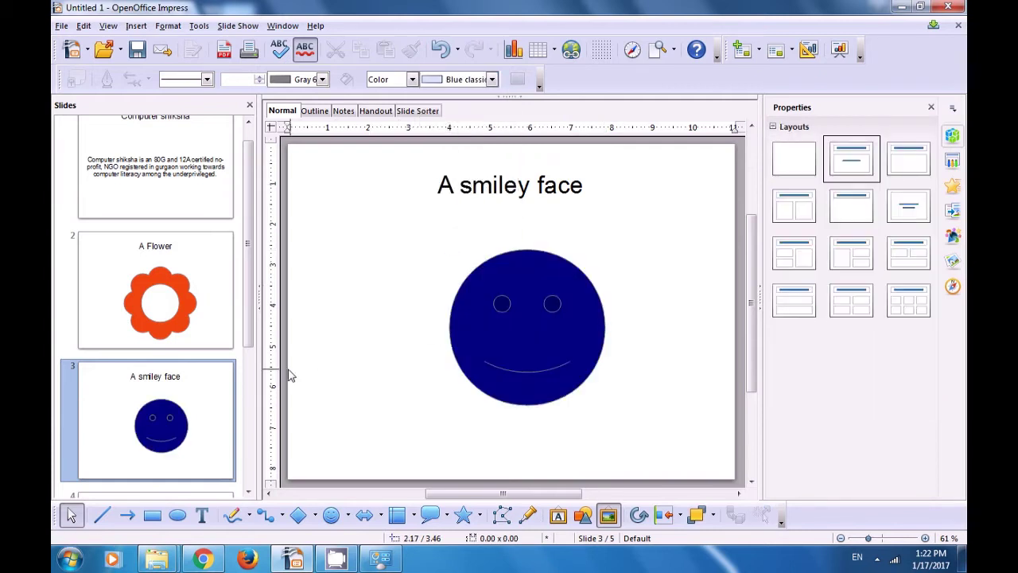
Insert the Desert image from the Sample Pictures folder onto blank slide 4.
right_click(183, 394)
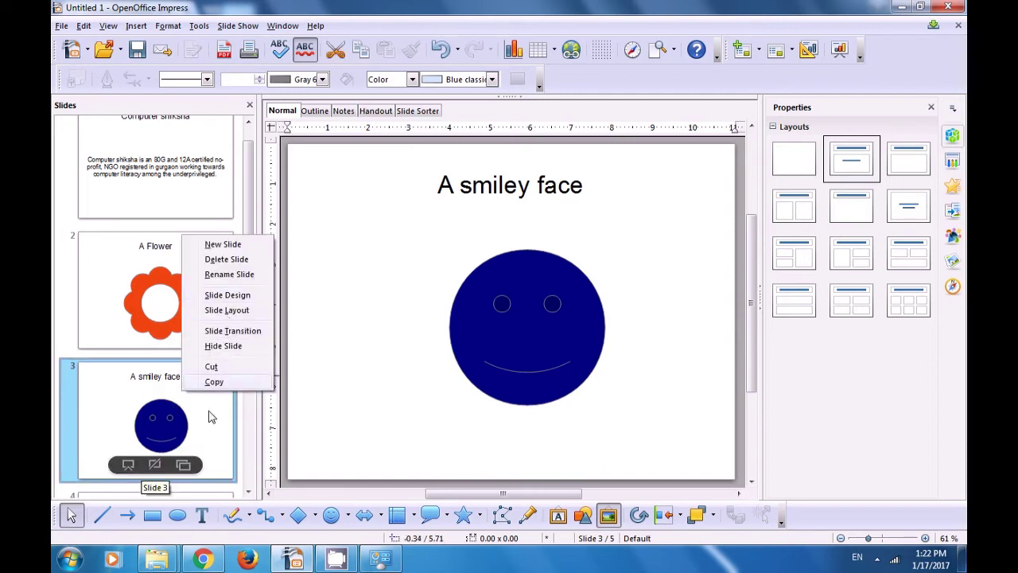
click(205, 437)
drag(250, 342, 248, 427)
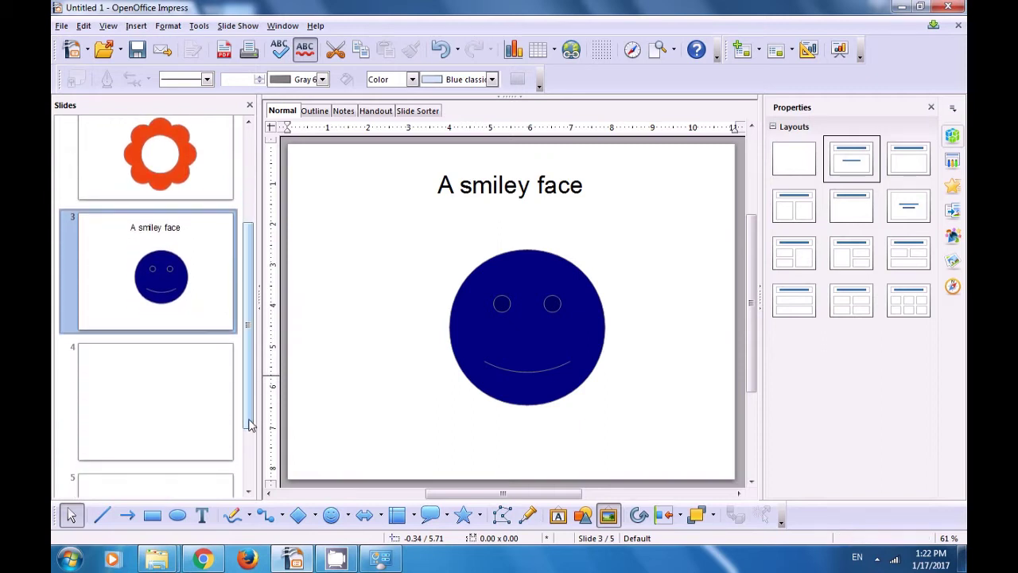
click(174, 396)
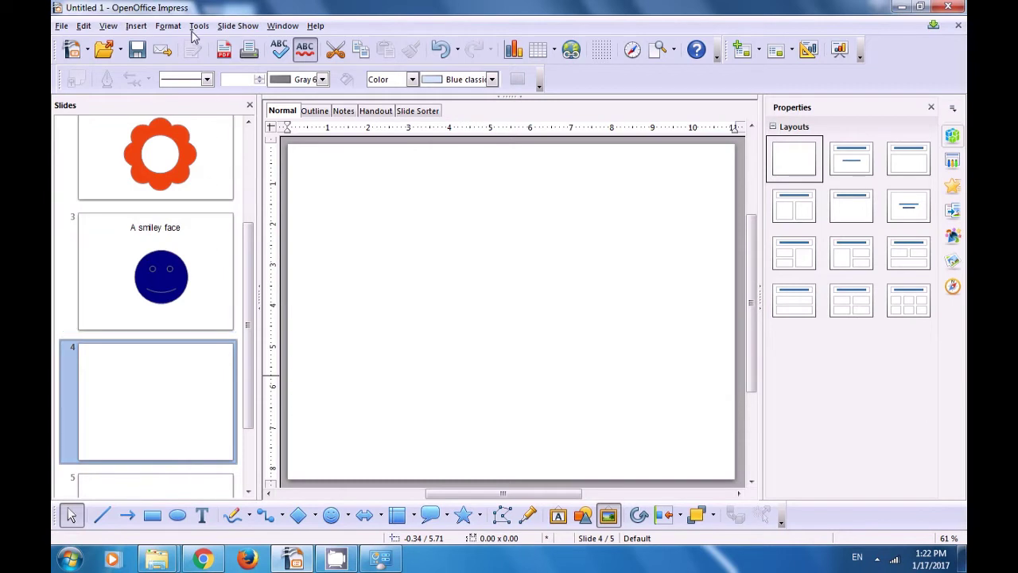
click(135, 26)
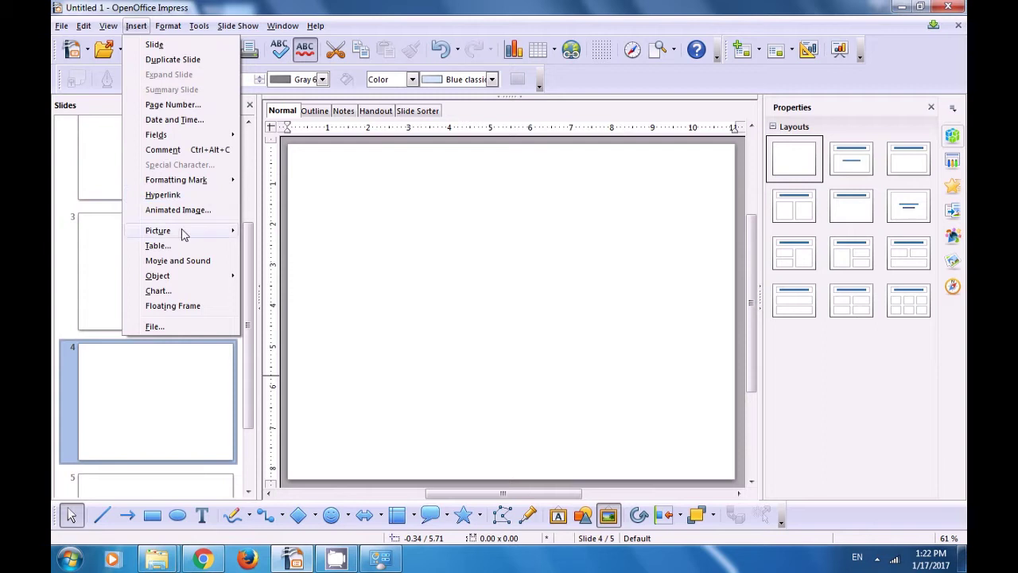
mouse_move(184, 234)
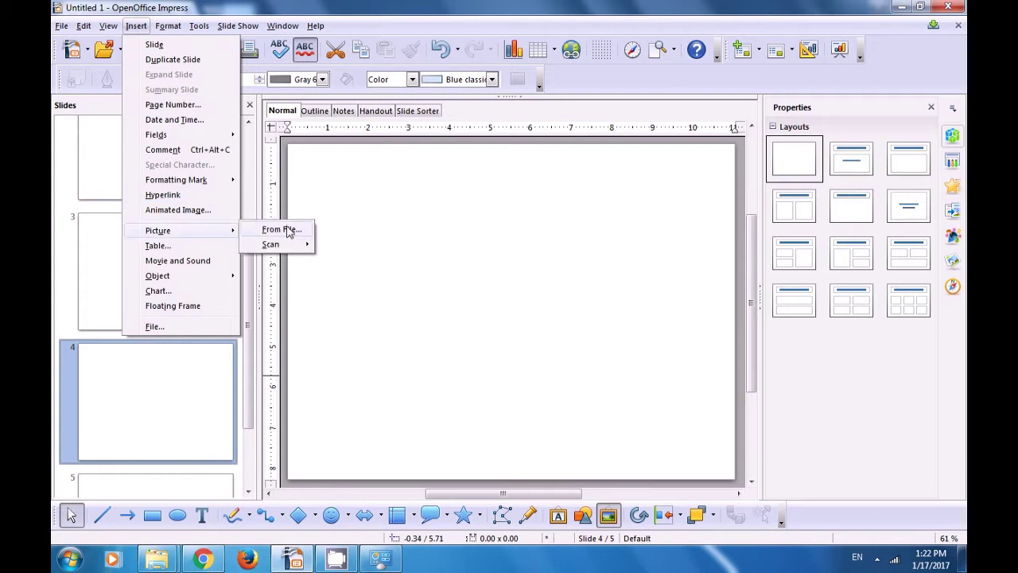
click(282, 230)
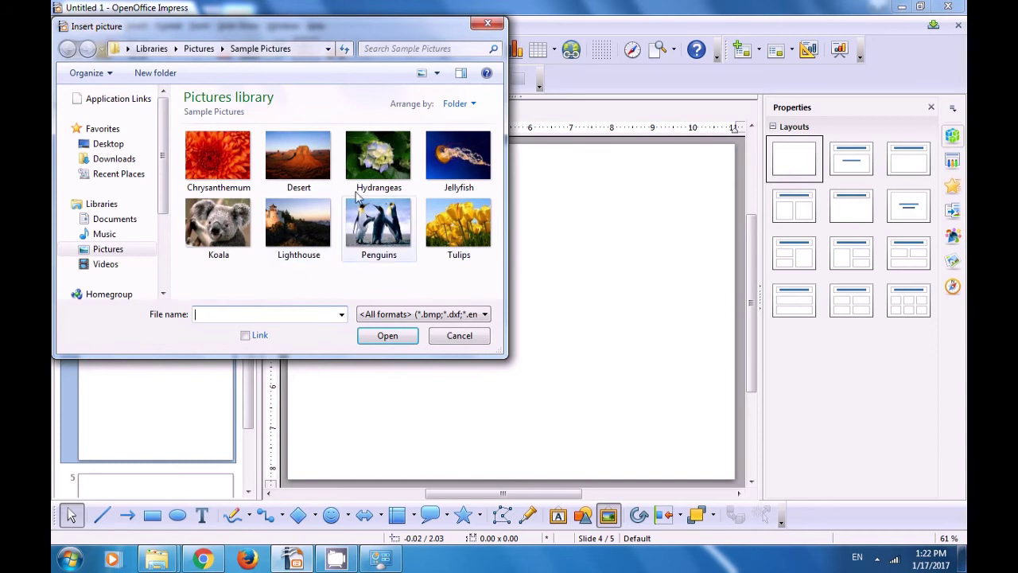
click(306, 168)
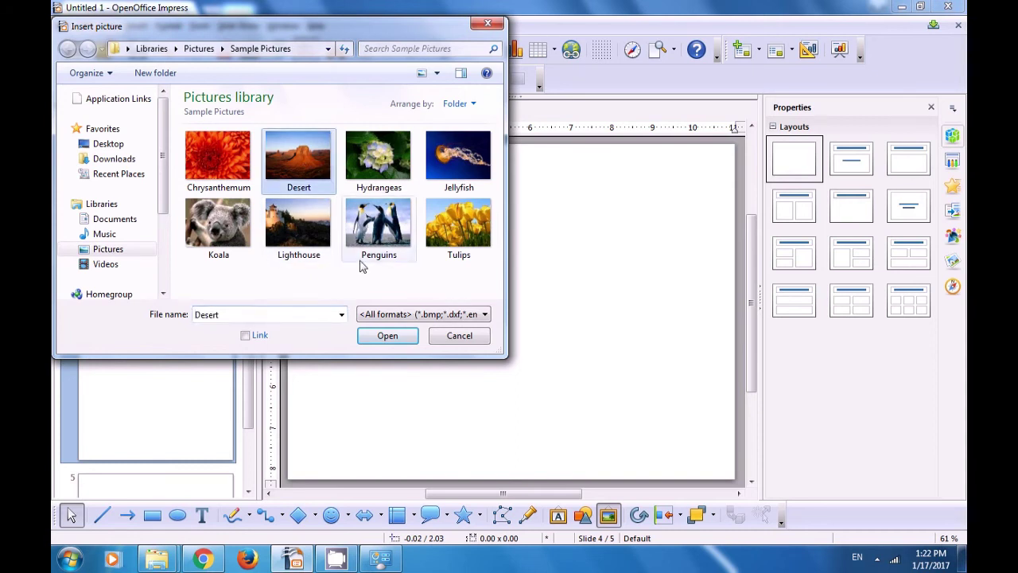
click(387, 336)
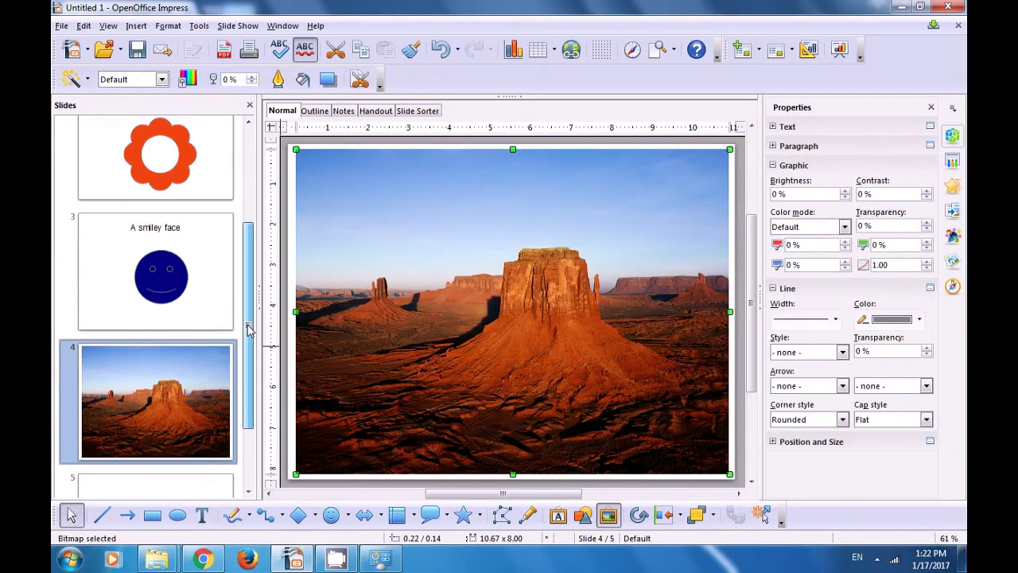
Draw a cube shape about 3.4 inches wide on slide 5 and move it roughly to the slide's horizontal centre.
drag(249, 337, 256, 398)
click(199, 412)
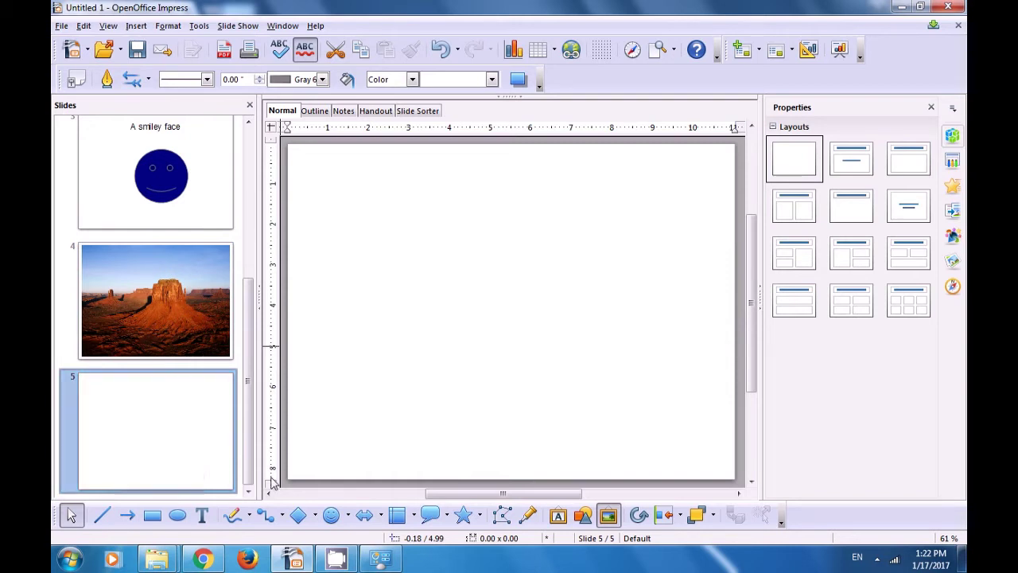
click(316, 515)
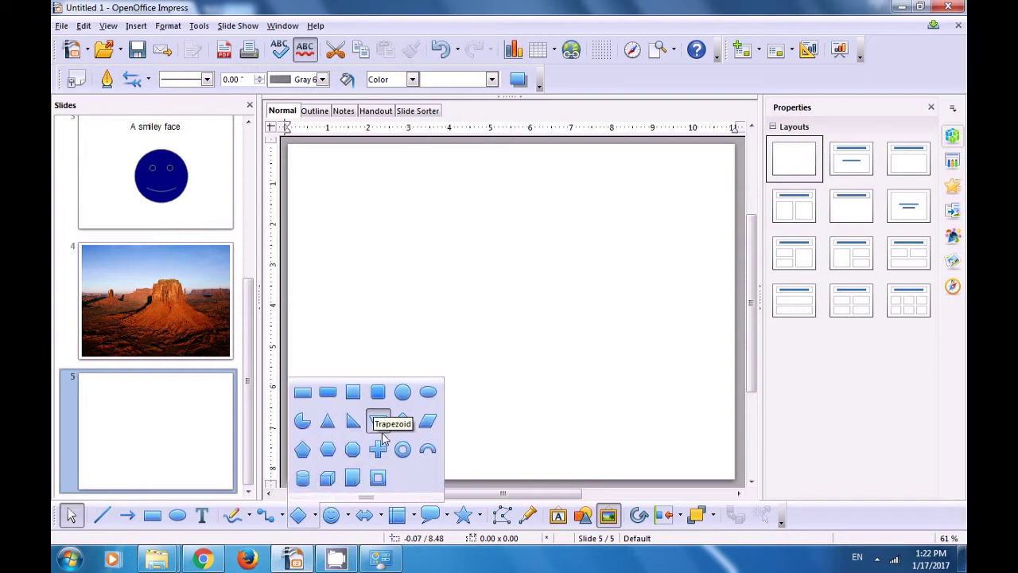
click(325, 478)
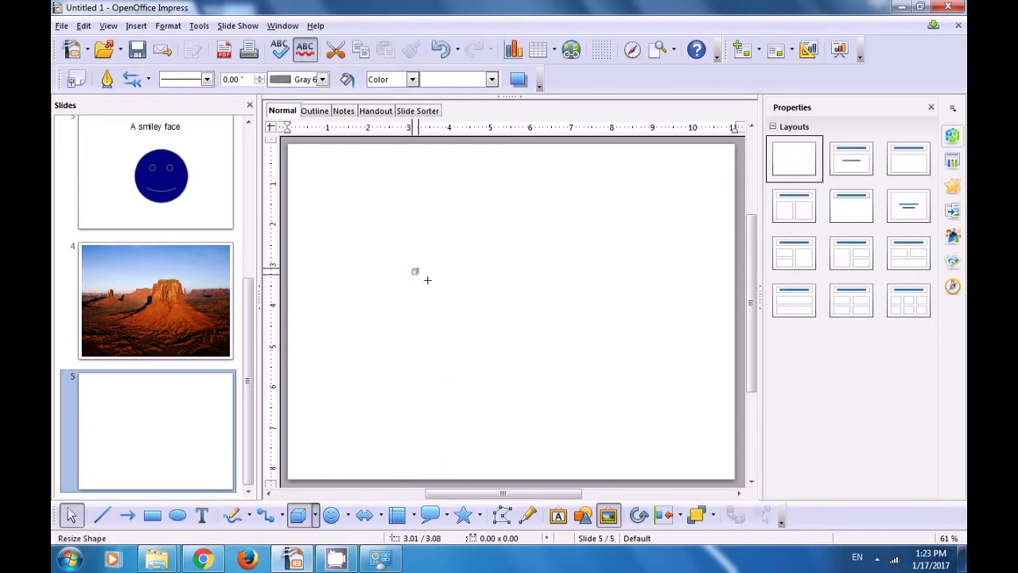
mouse_move(410, 268)
mouse_down()
mouse_move(489, 311)
mouse_move(549, 299)
mouse_up()
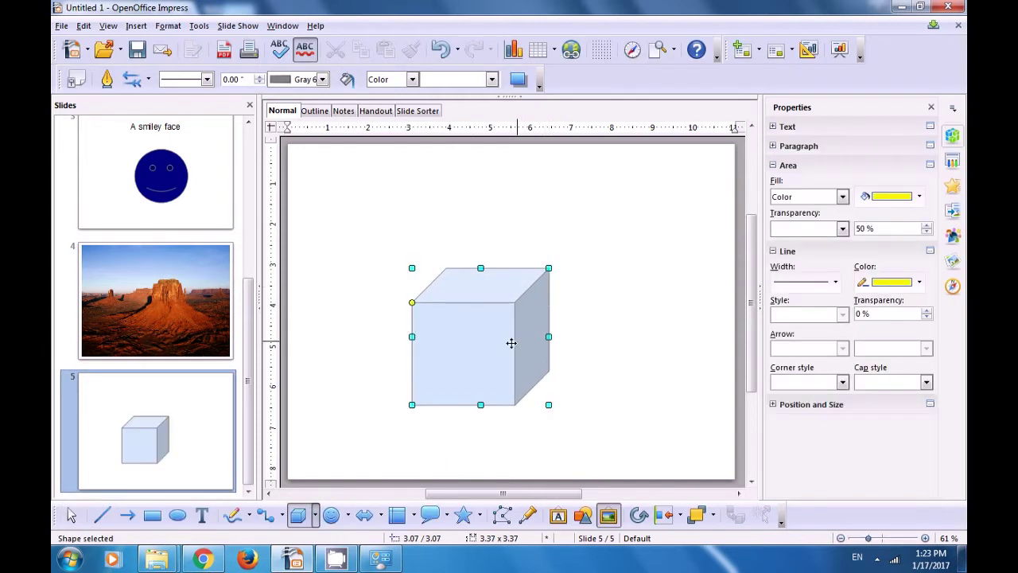
drag(480, 352, 517, 351)
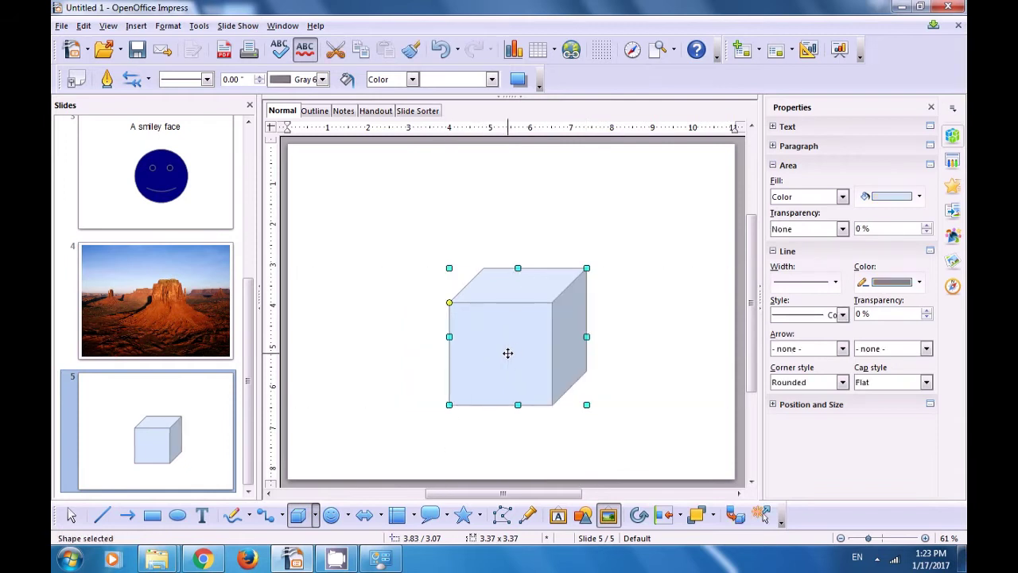
click(578, 223)
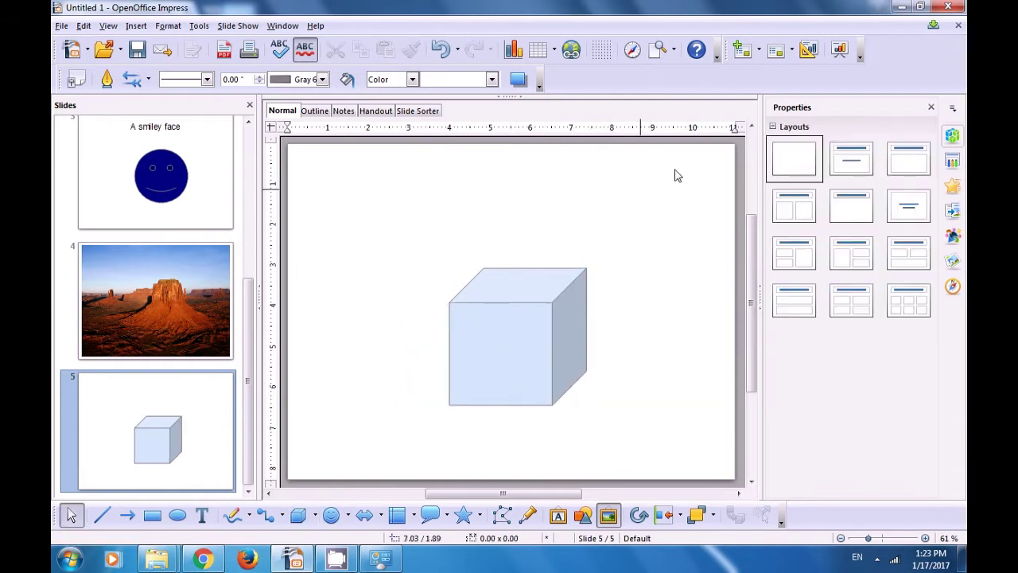
Apply the Title Slide layout to slide 5 and delete the text placeholder overlapping the cube.
click(847, 159)
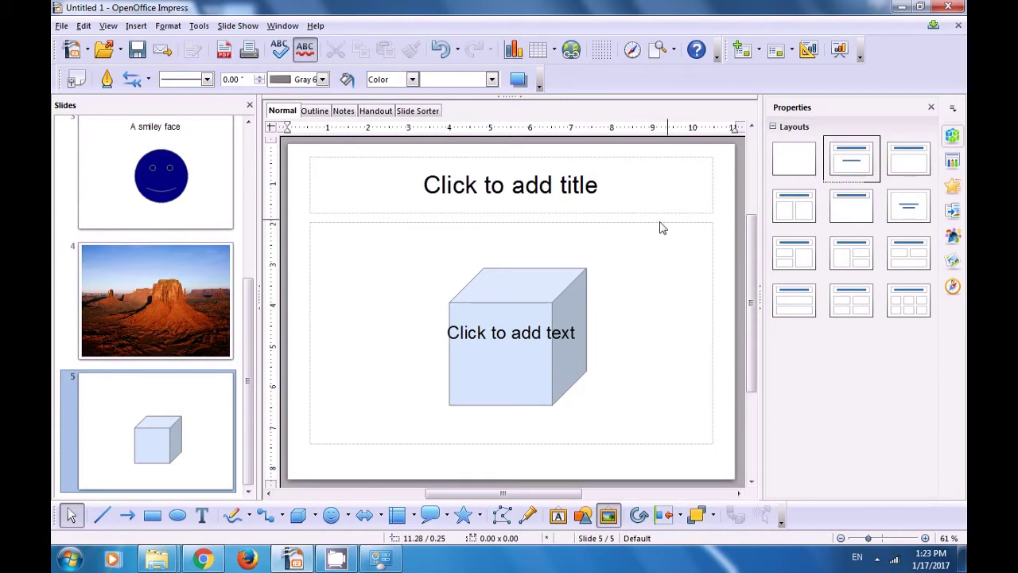
click(713, 228)
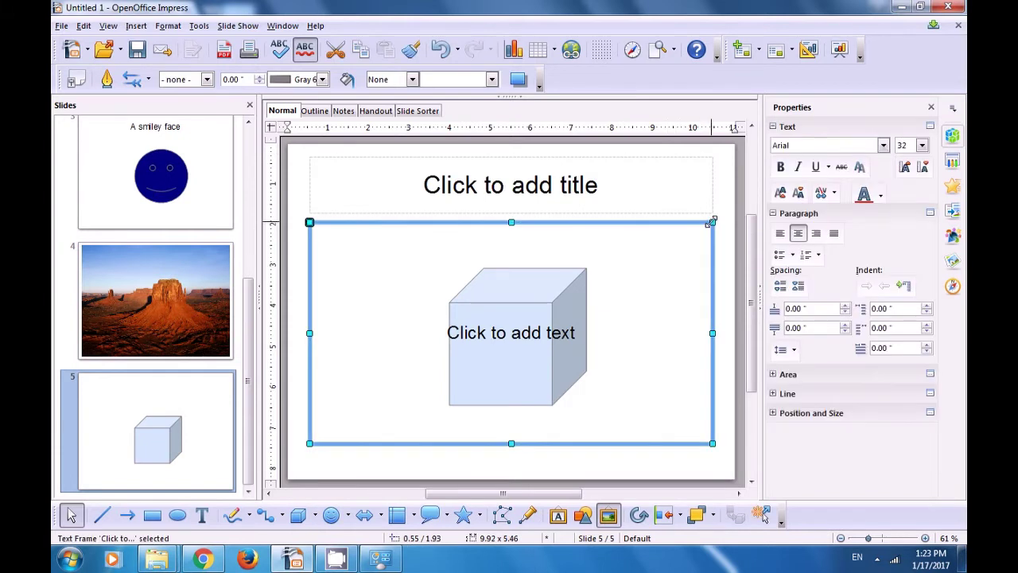
key(Delete)
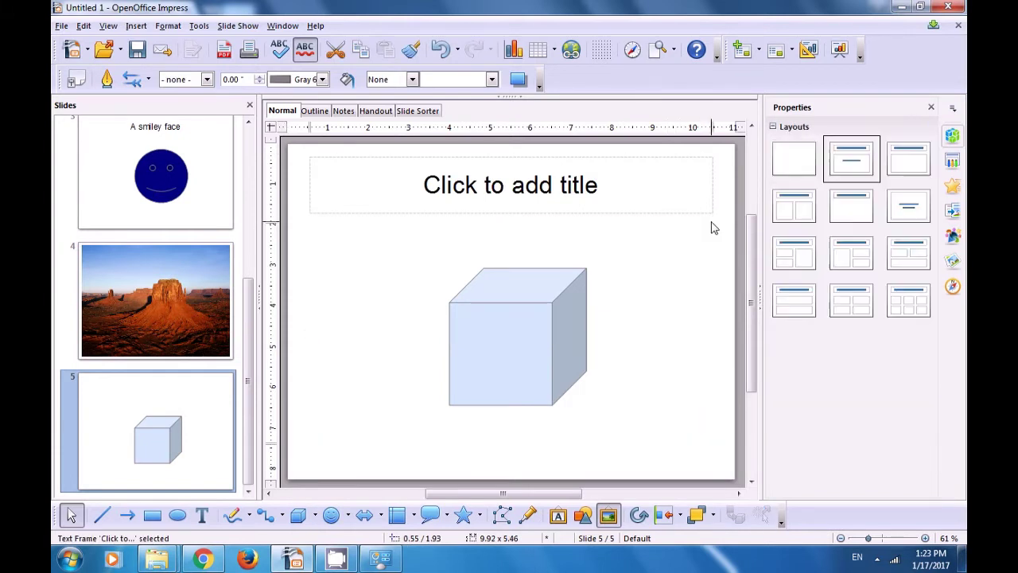
Enter "A cube" as the title of slide 5.
click(574, 190)
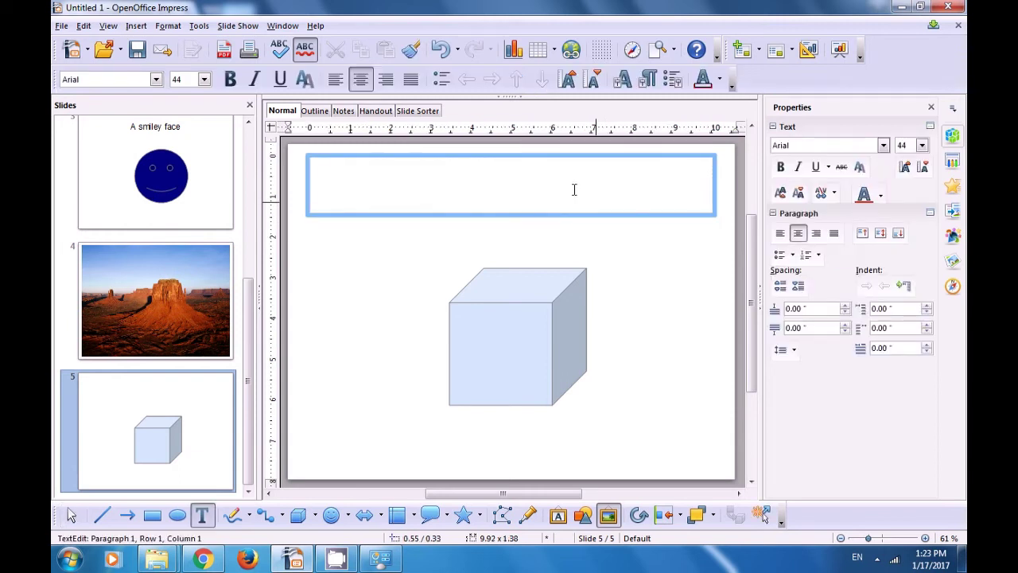
text(A cube)
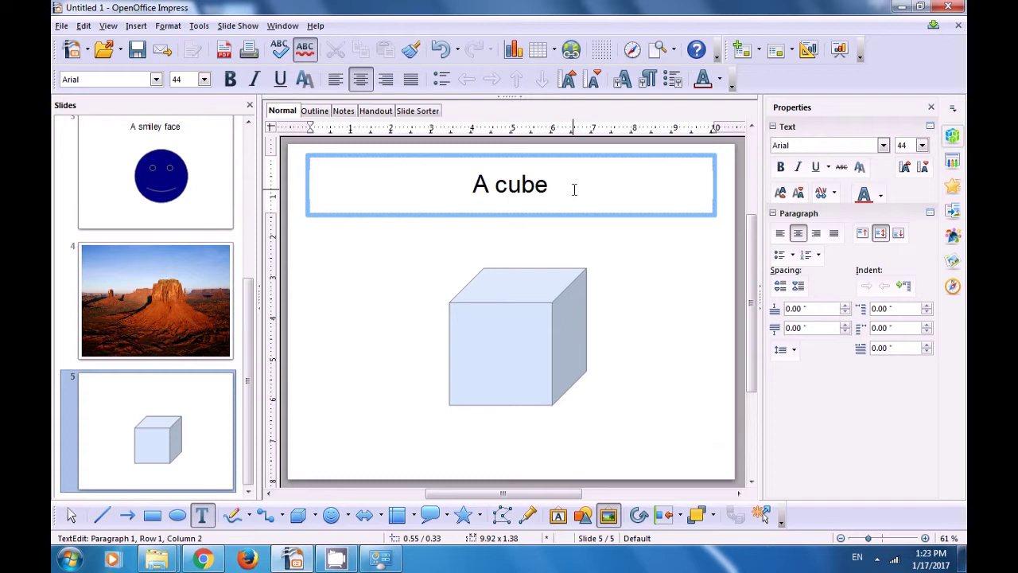
click(442, 284)
Change the cube's fill type to Bitmap and apply the blue cs12 pattern.
click(481, 338)
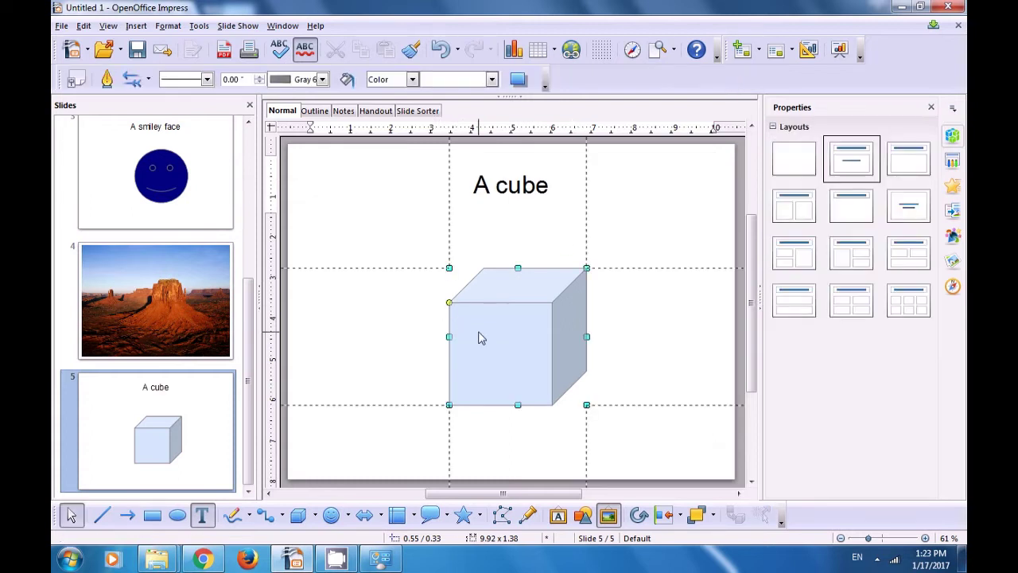
click(403, 82)
click(427, 119)
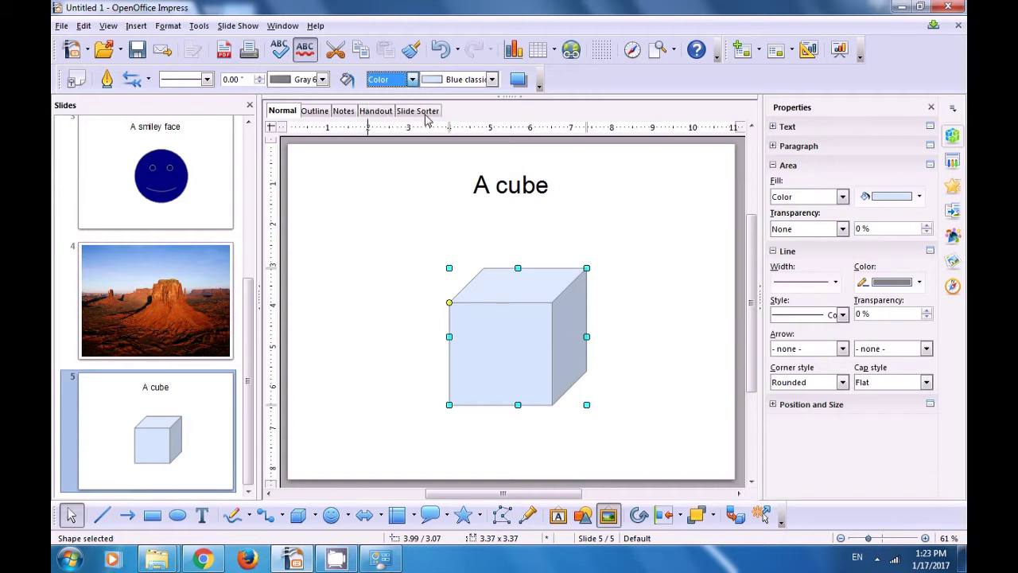
key(Down)
key(Down)
key(Down)
click(492, 80)
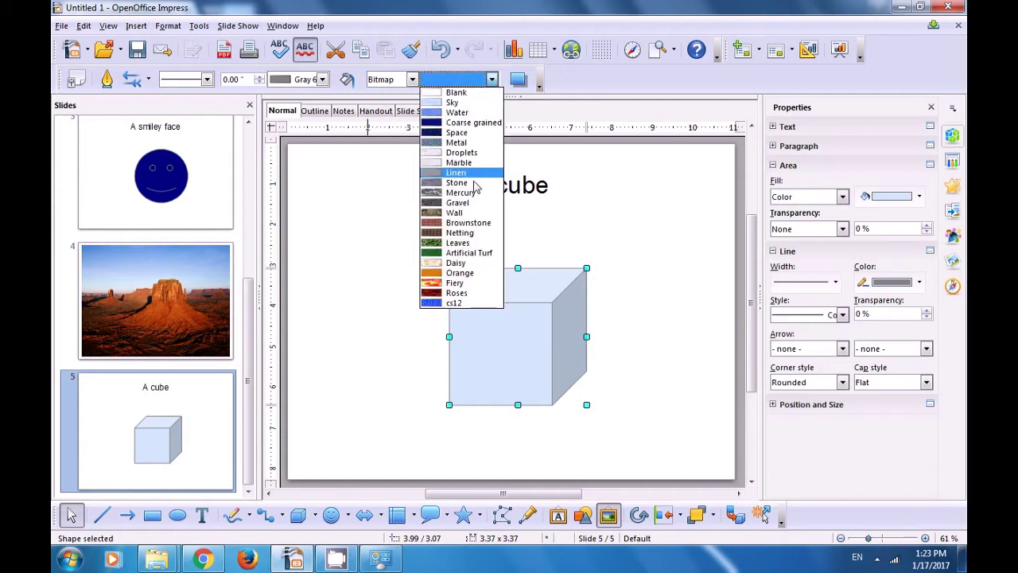
click(460, 303)
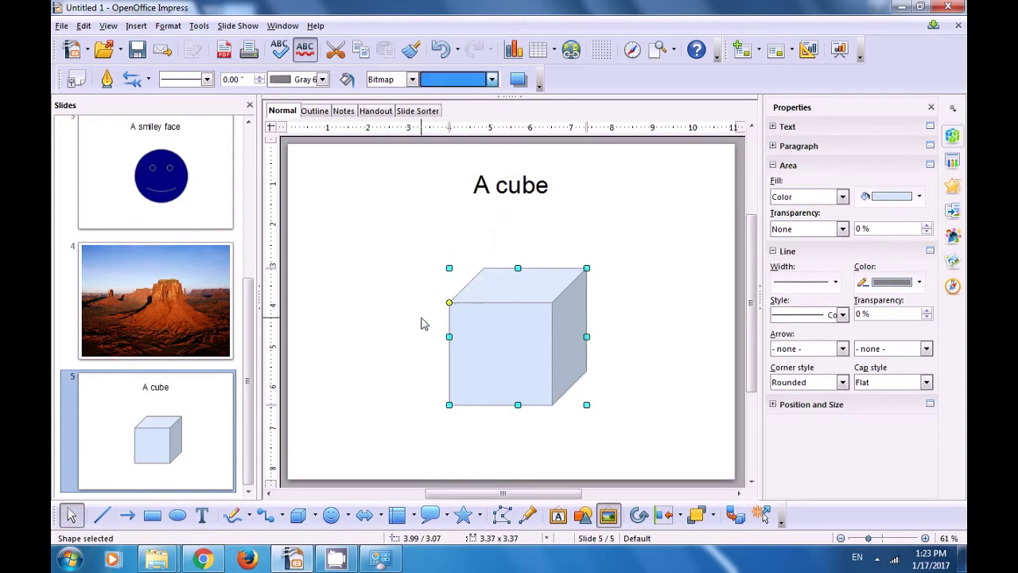
click(399, 373)
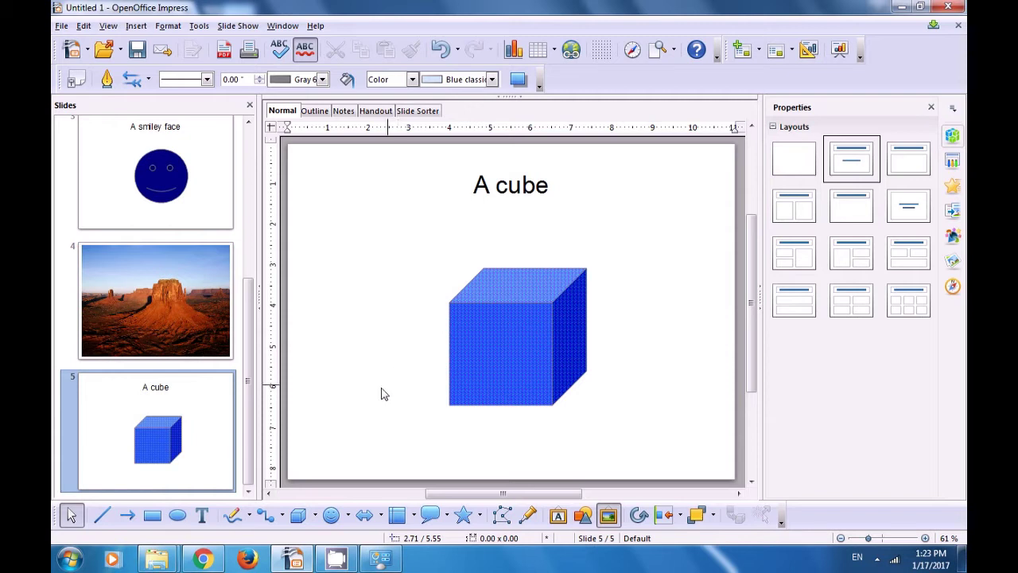
Load the Blue Border design from the Presentation Backgrounds category and apply it to slide 1.
drag(247, 299, 243, 164)
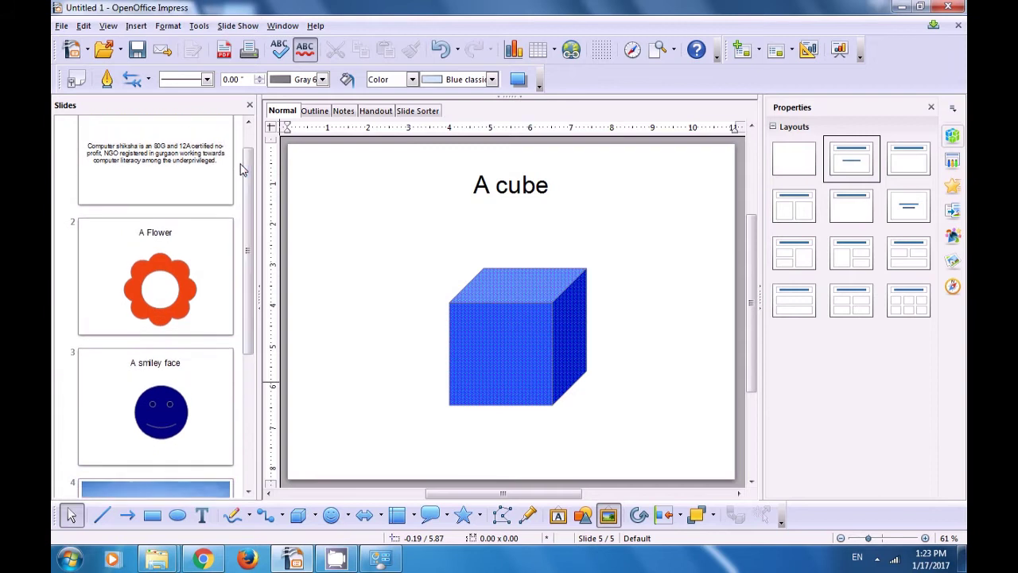
click(227, 189)
right_click(213, 195)
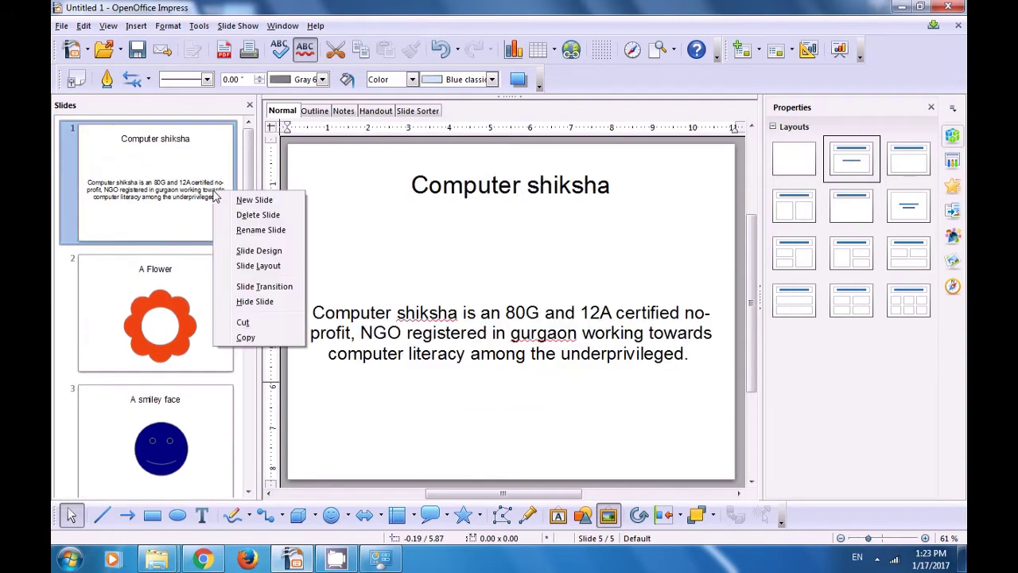
click(248, 251)
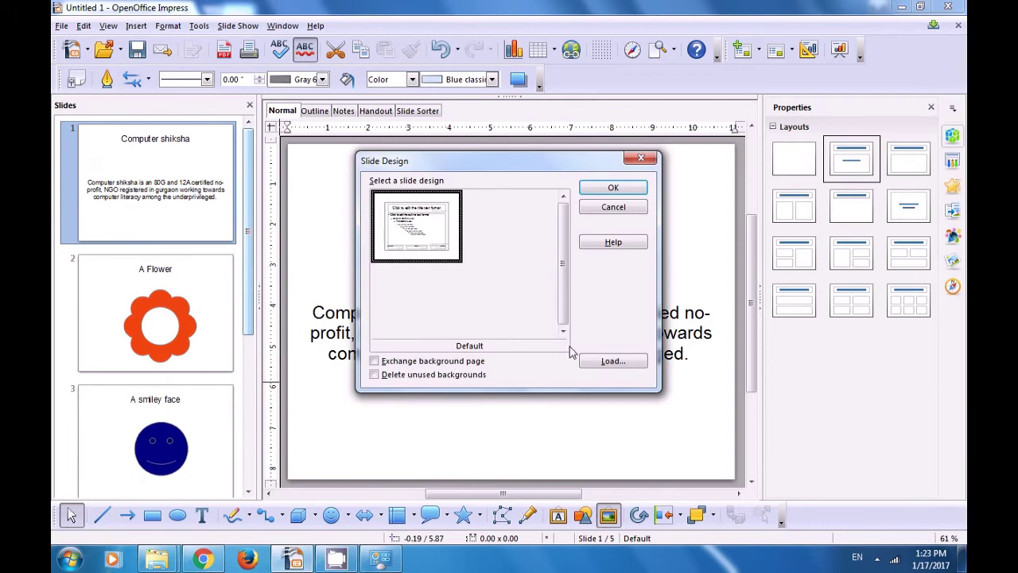
click(611, 363)
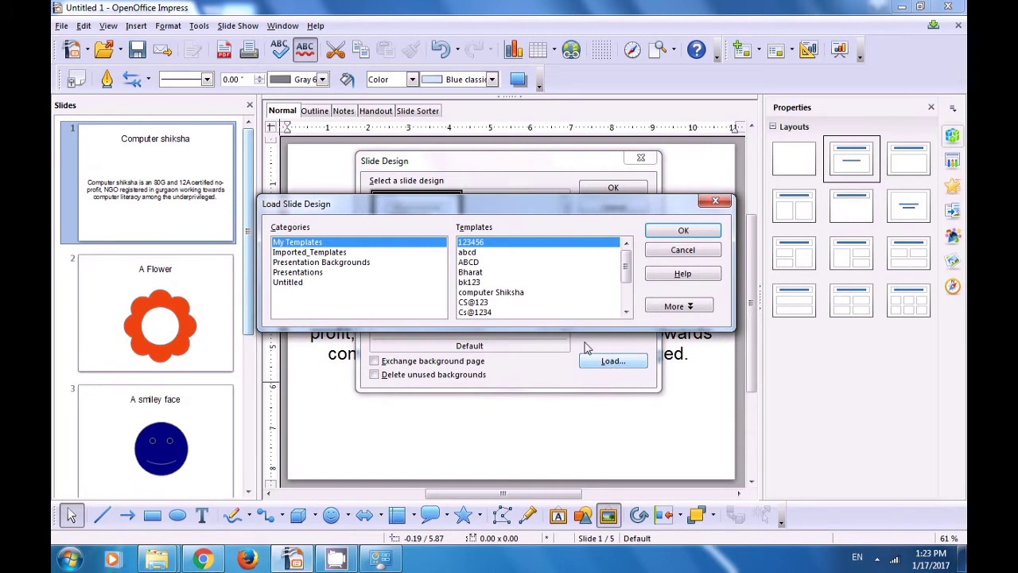
click(334, 264)
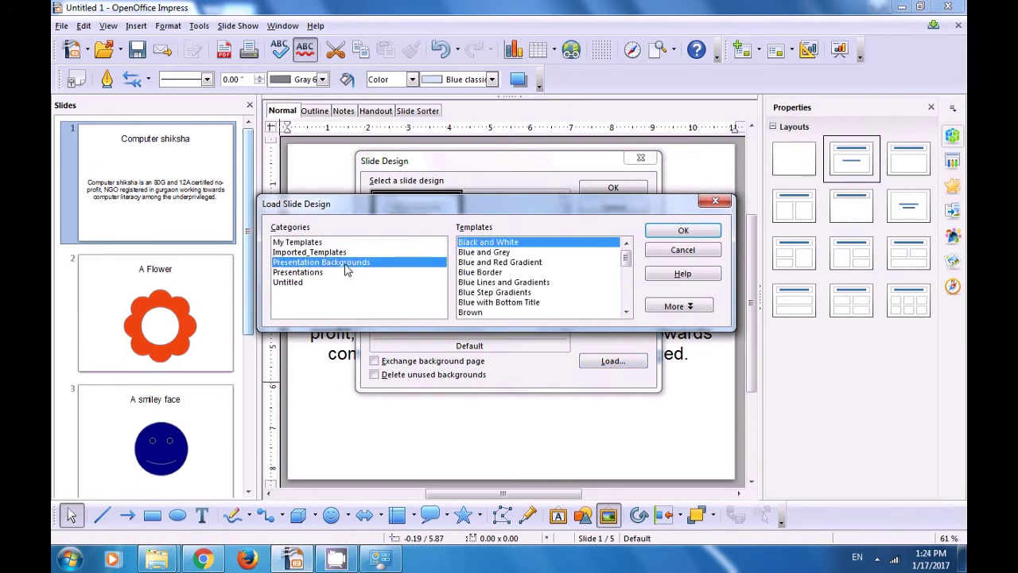
click(490, 274)
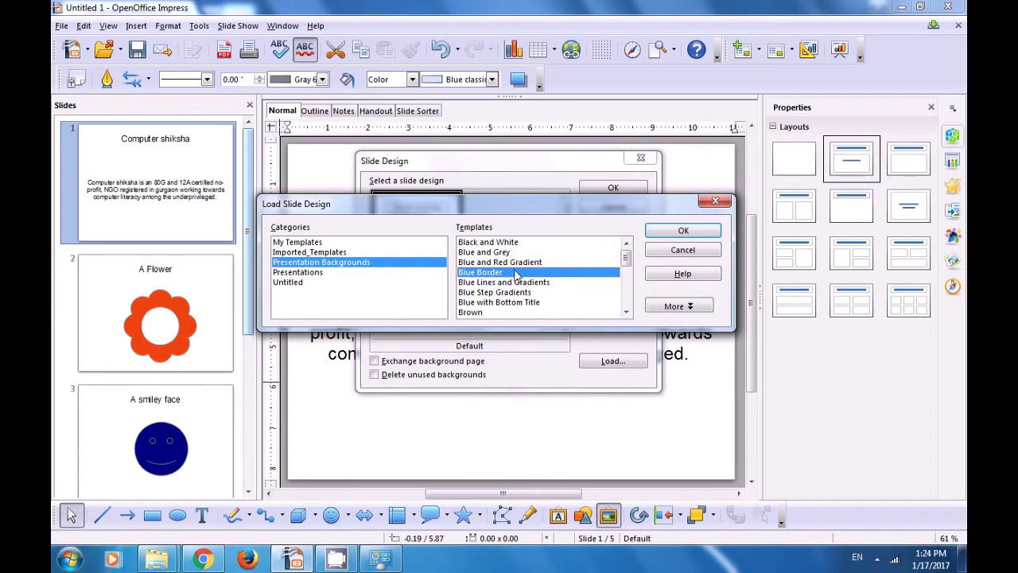
click(672, 232)
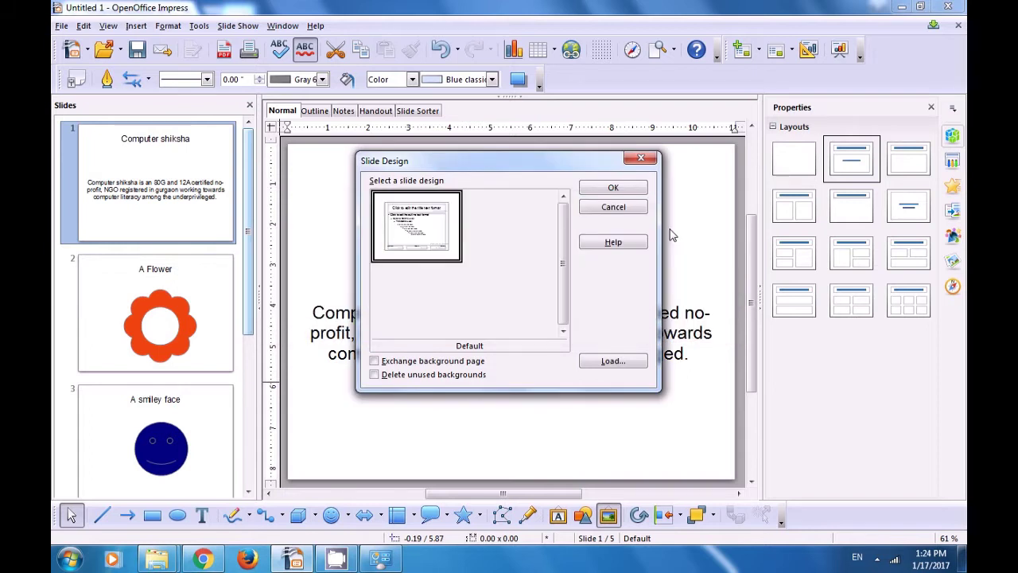
click(614, 188)
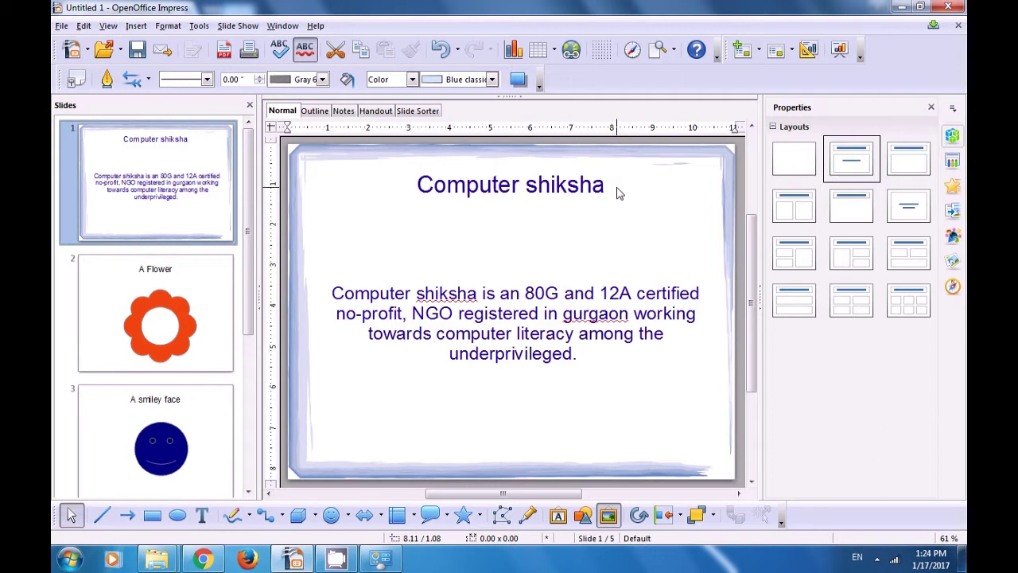
From slide 2, load the Numbers on Dark Background design from Presentation Backgrounds and apply it with Exchange background page enabled.
click(185, 302)
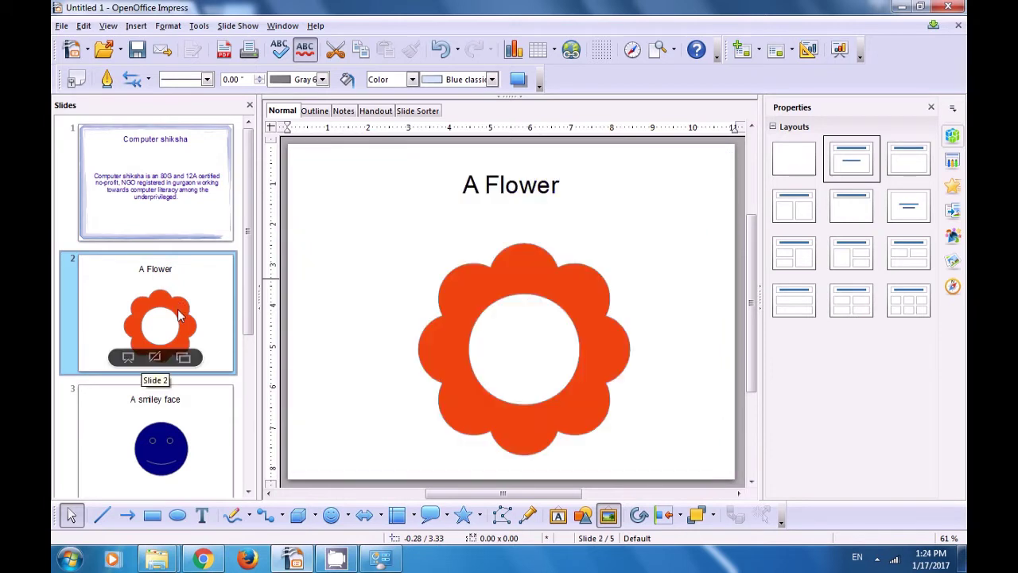
right_click(179, 312)
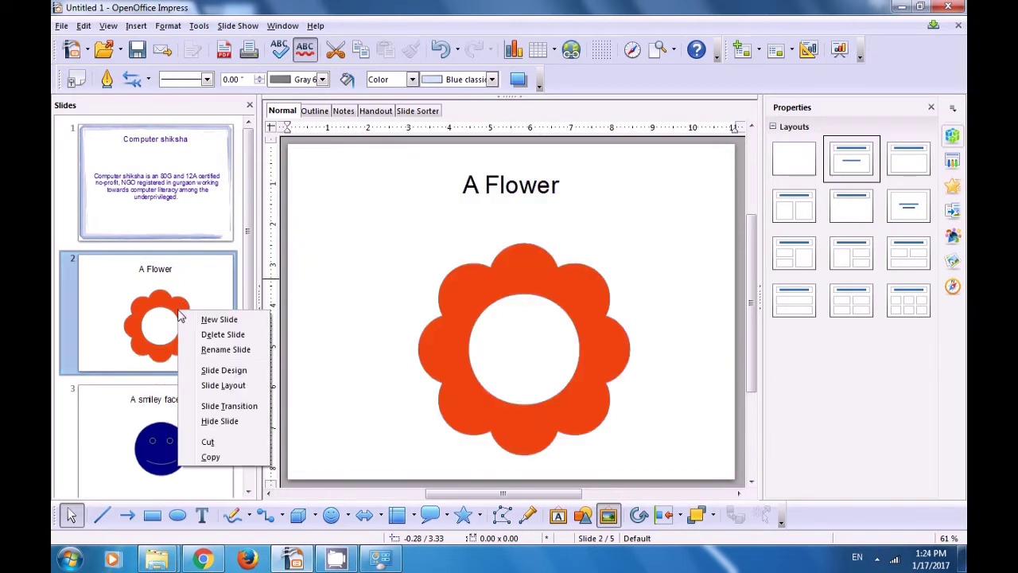
click(224, 370)
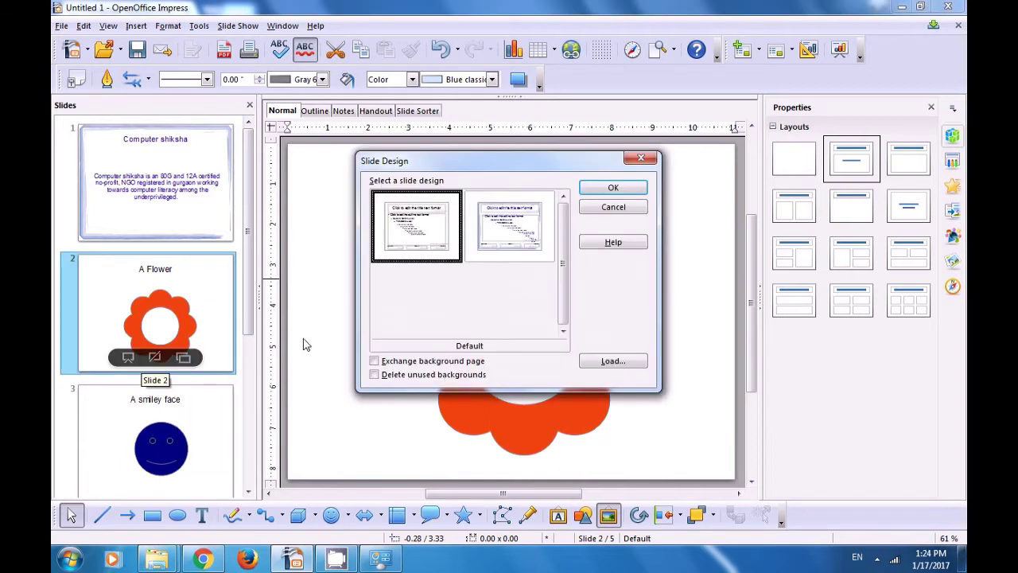
click(374, 361)
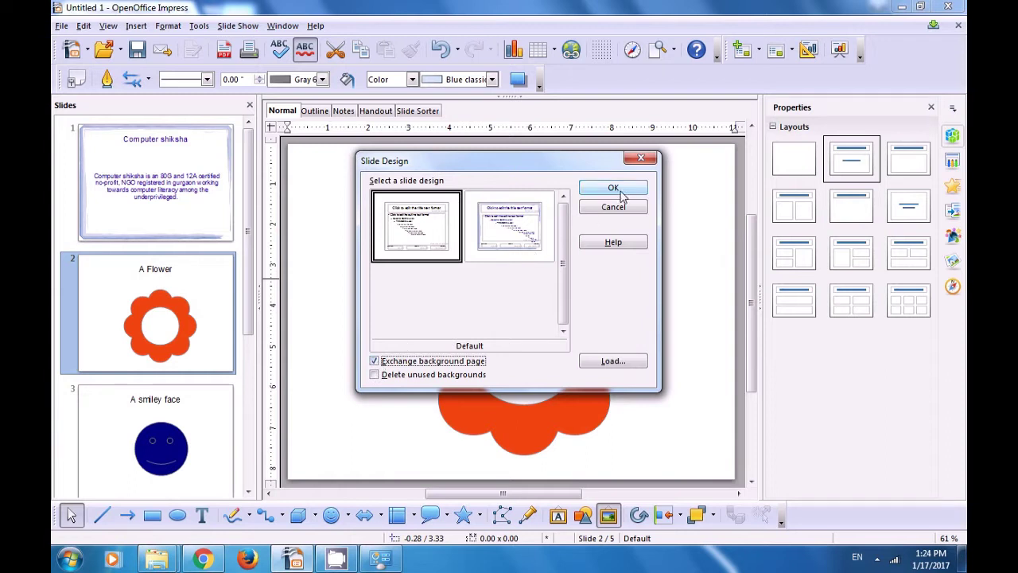
click(607, 363)
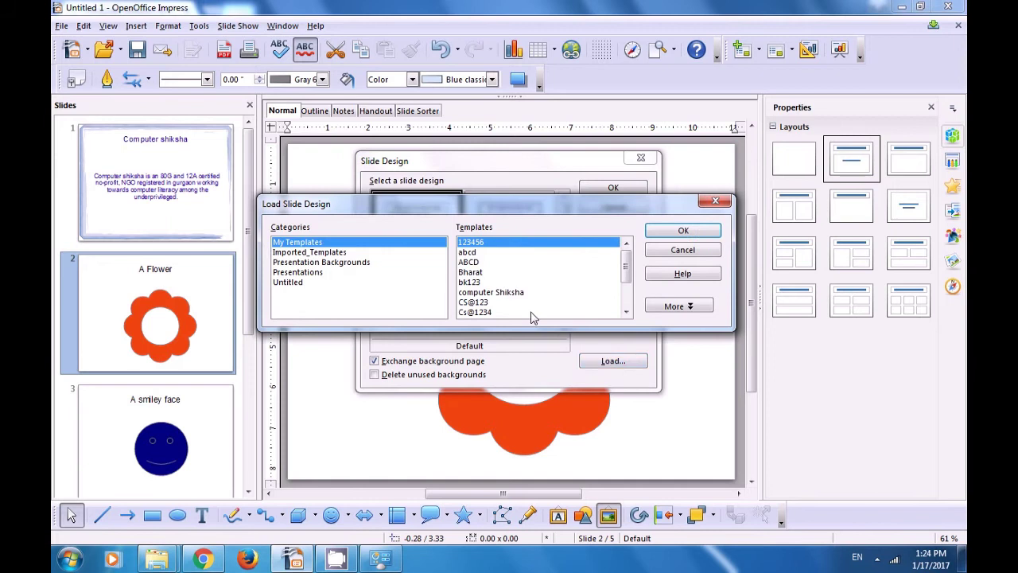
click(341, 264)
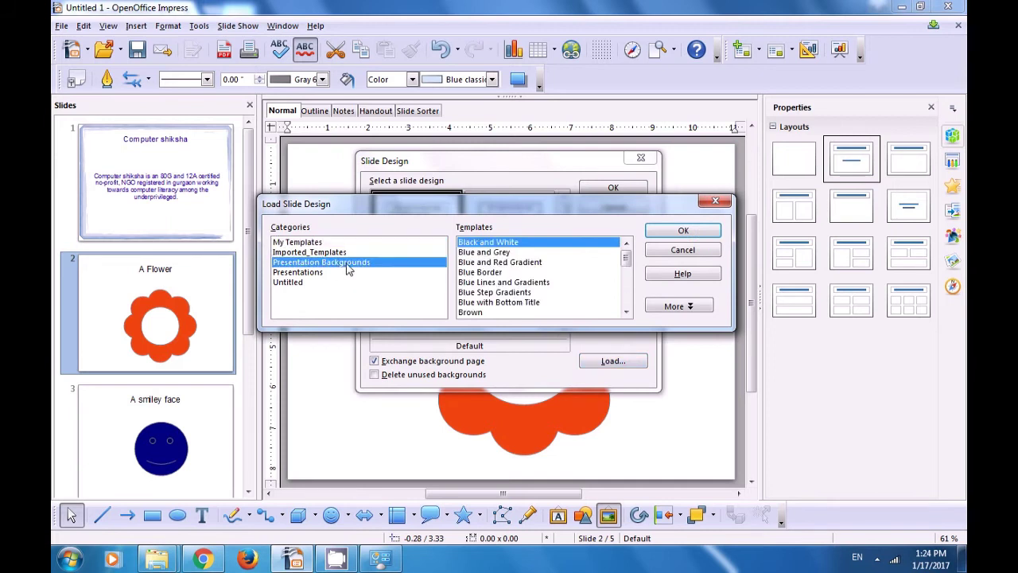
click(517, 293)
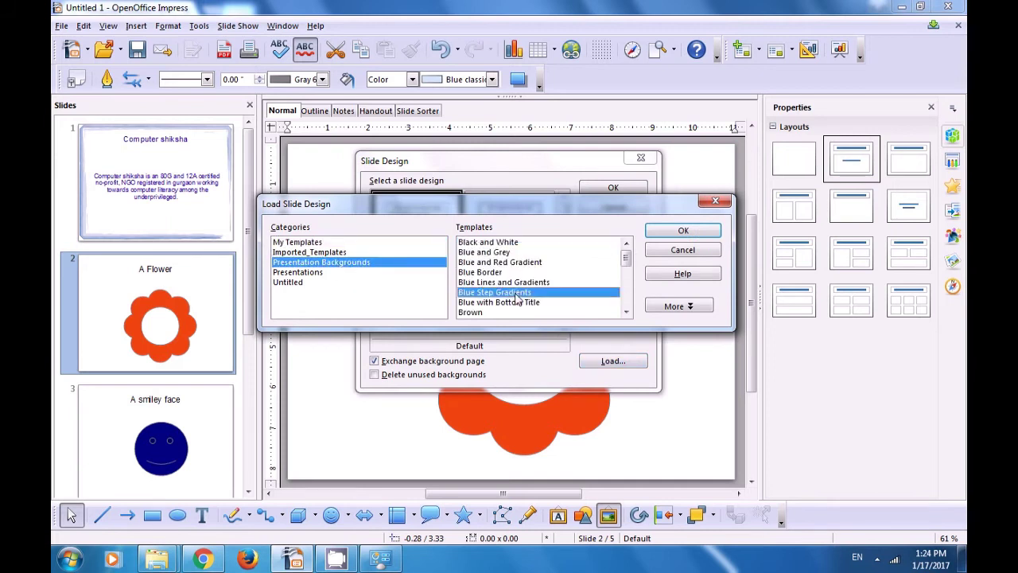
scroll(624, 271, down, 3)
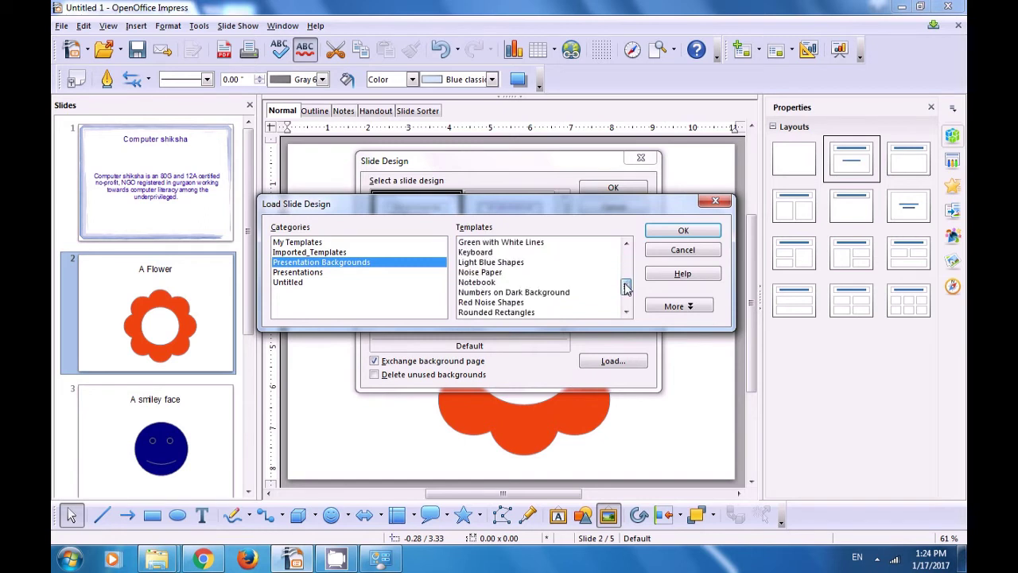
click(480, 294)
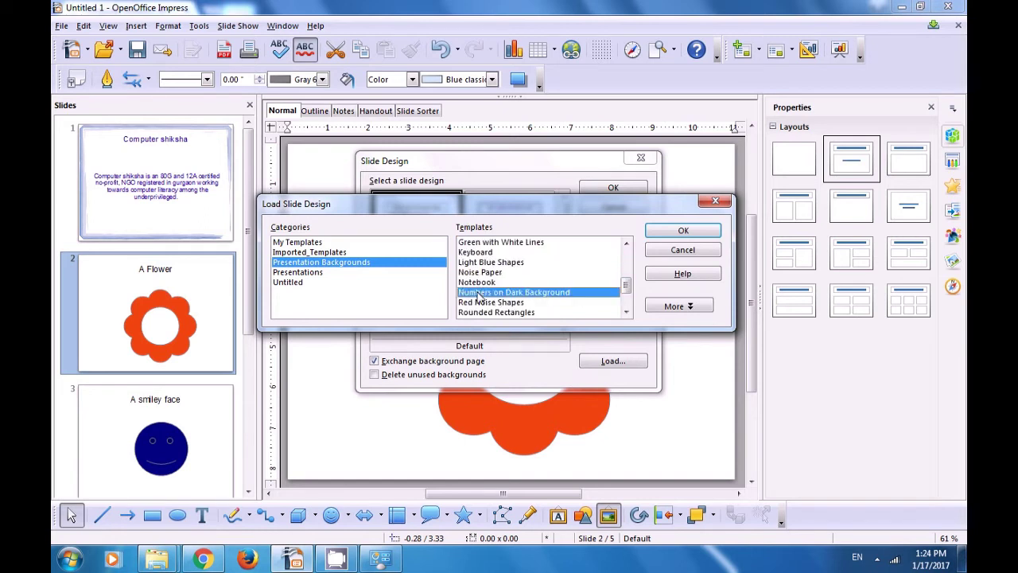
click(660, 234)
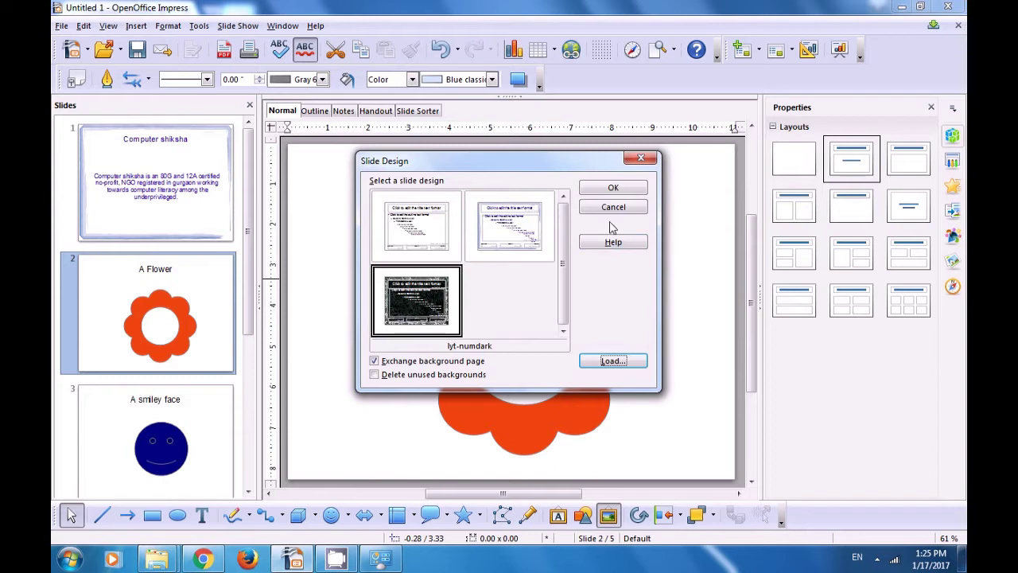
click(614, 189)
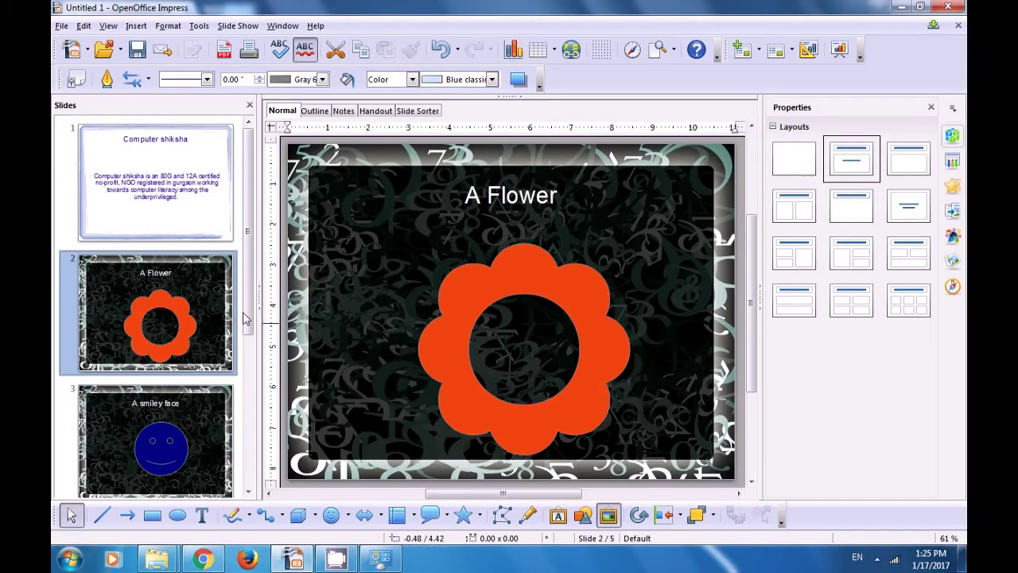
mouse_move(246, 320)
mouse_down()
mouse_move(249, 449)
mouse_move(268, 461)
mouse_move(266, 322)
mouse_up()
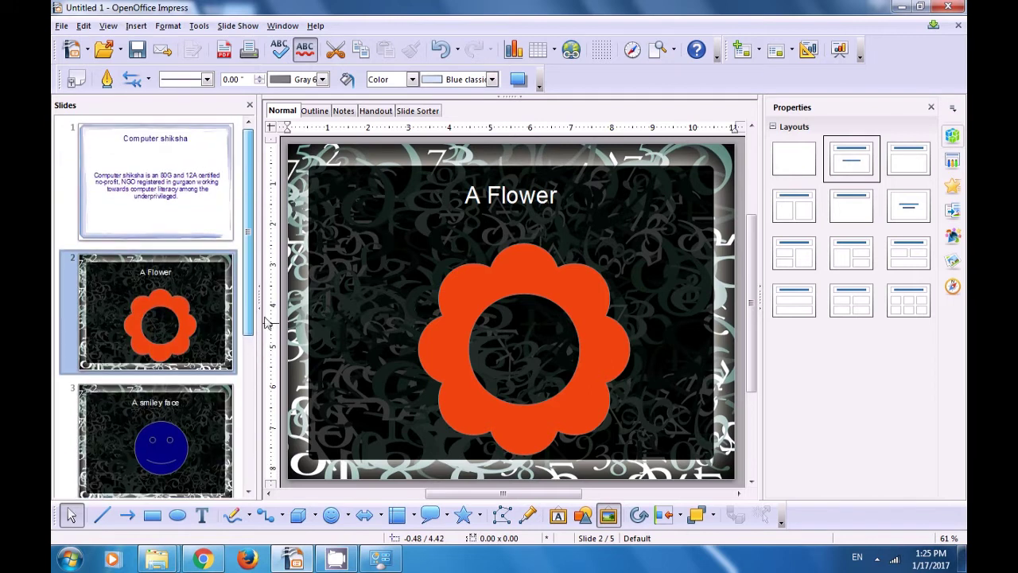
click(200, 216)
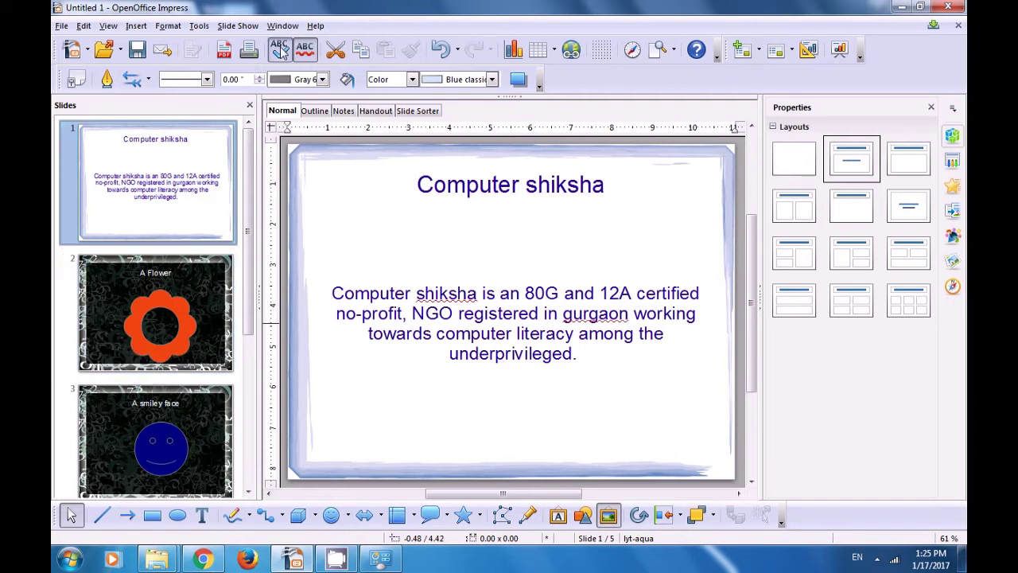
click(238, 26)
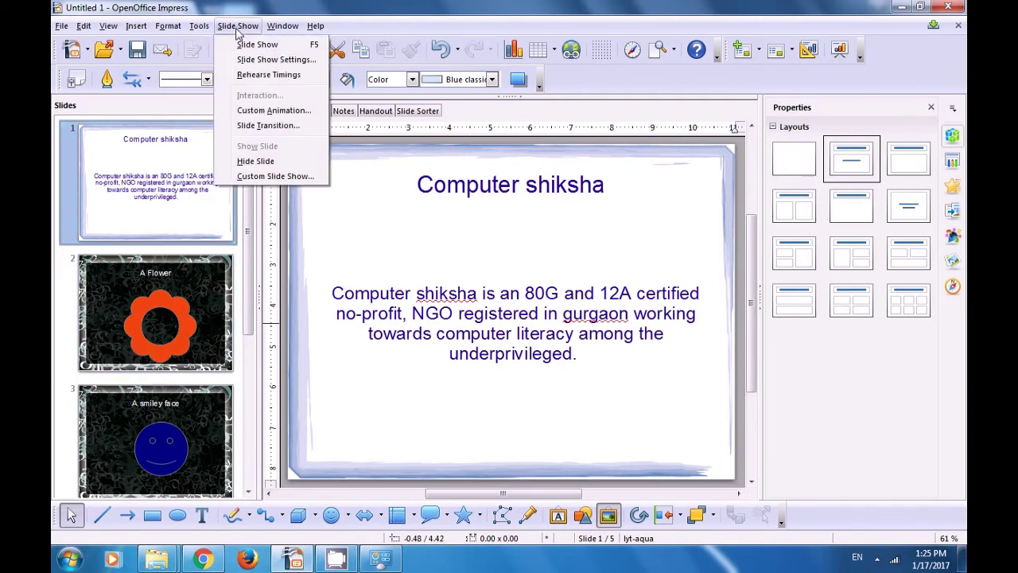
click(266, 111)
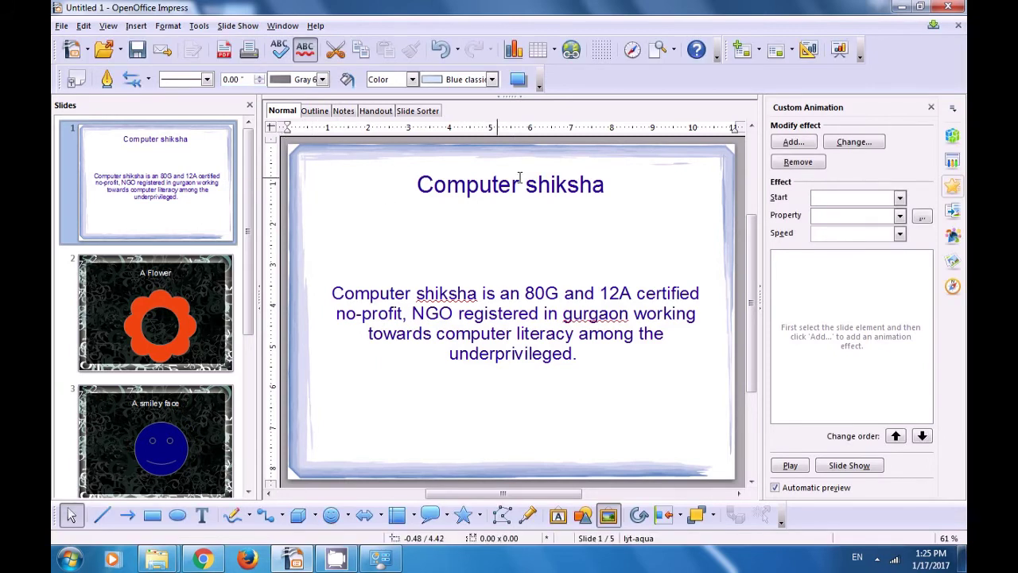
click(792, 143)
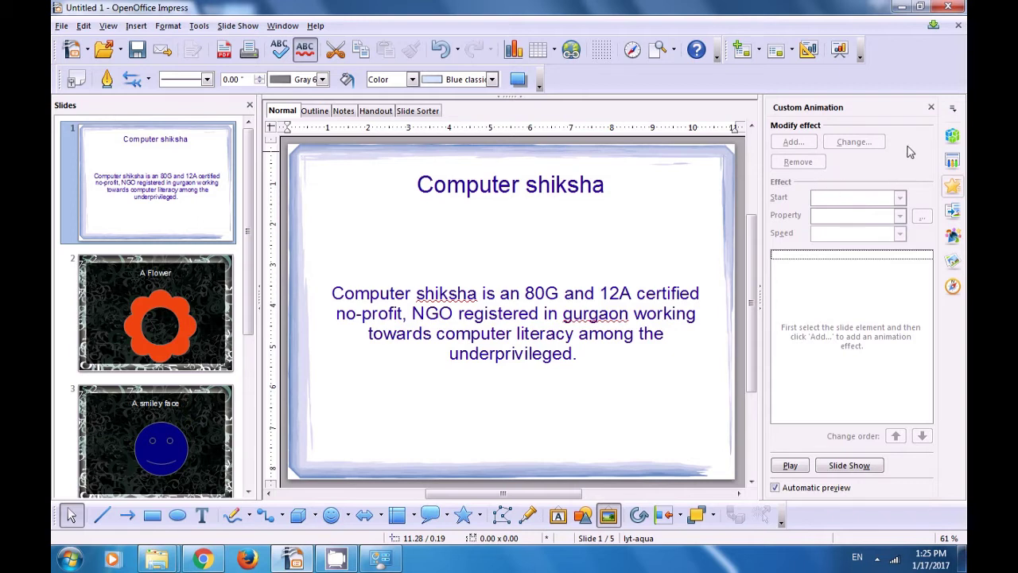
click(930, 106)
click(661, 231)
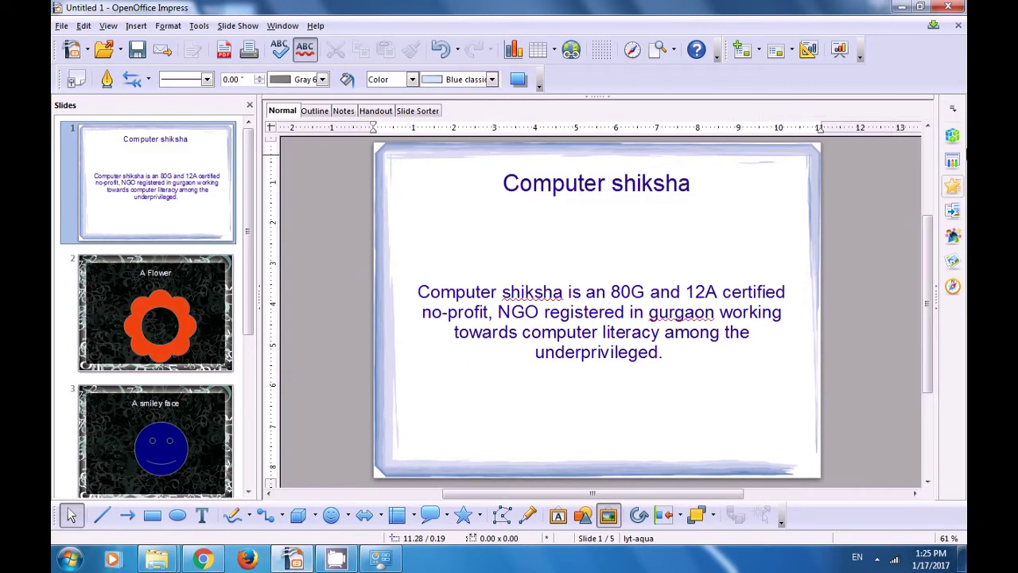
click(952, 162)
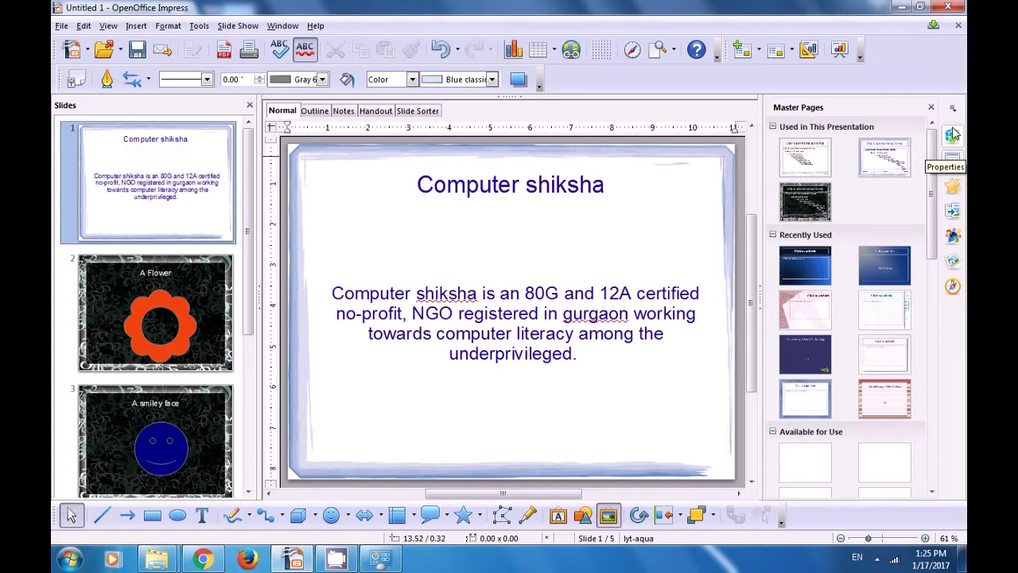
click(952, 135)
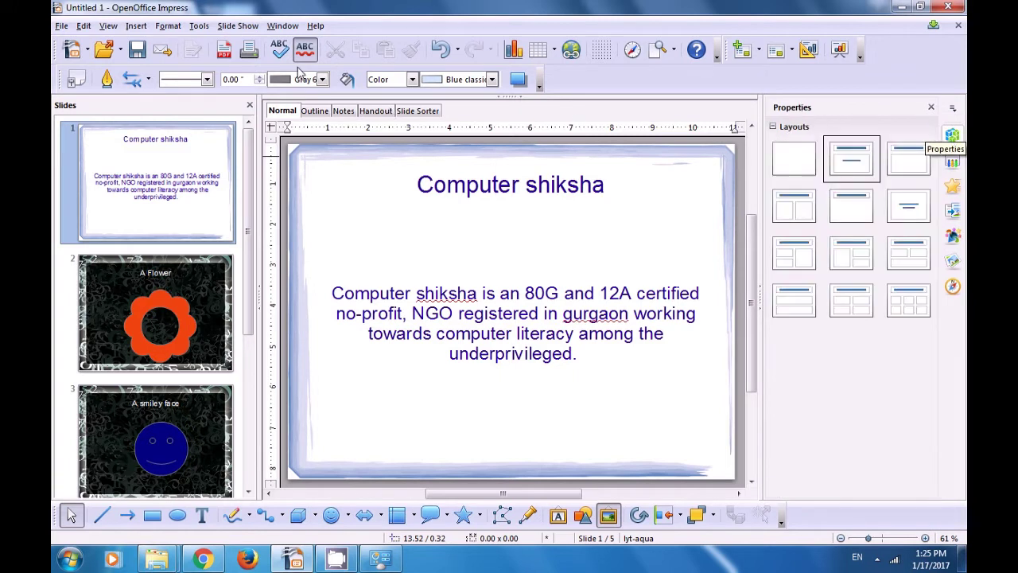
Add a Diagonal Squares entrance animation to the flower shape on slide 2.
click(238, 26)
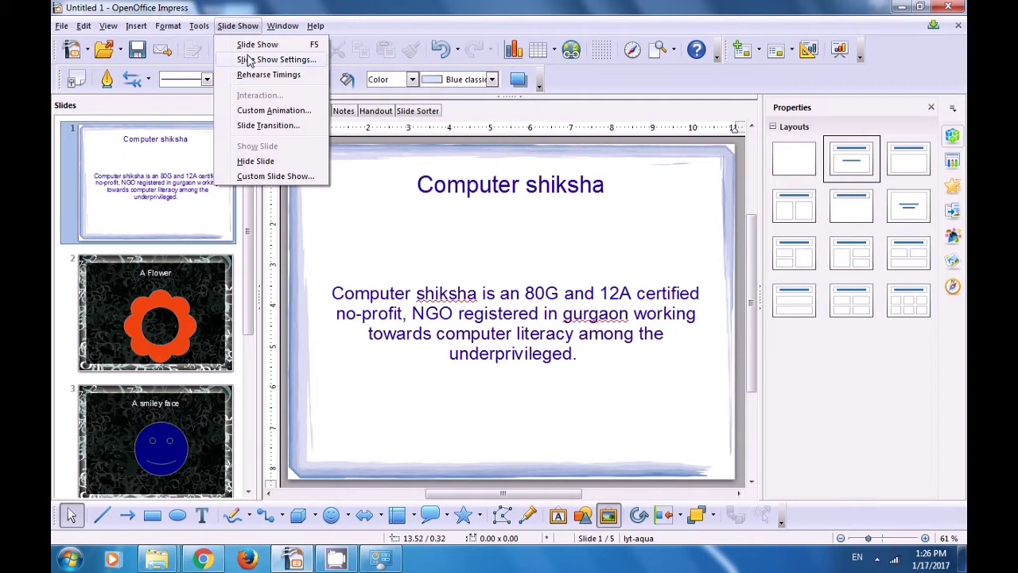
click(259, 110)
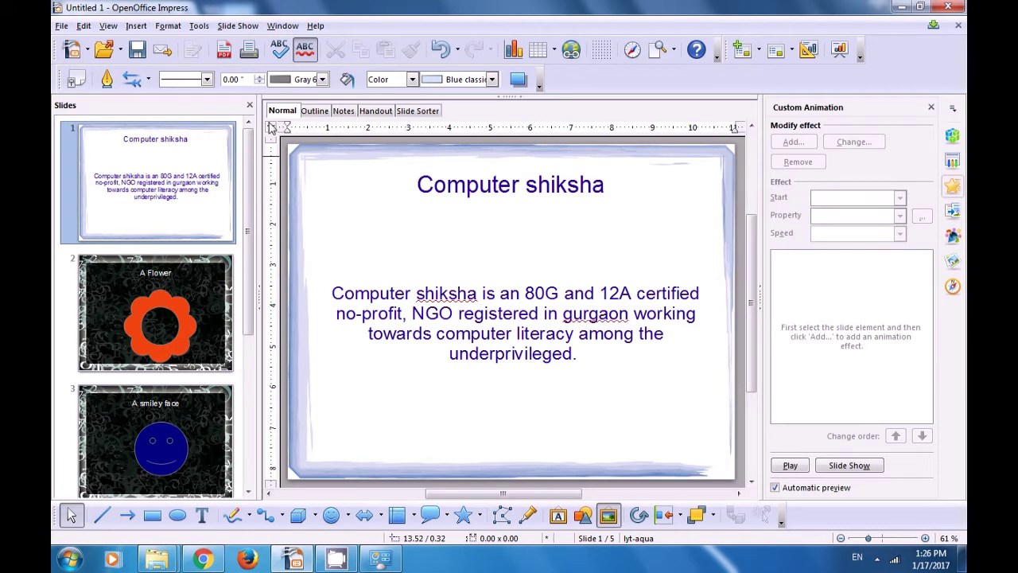
click(163, 305)
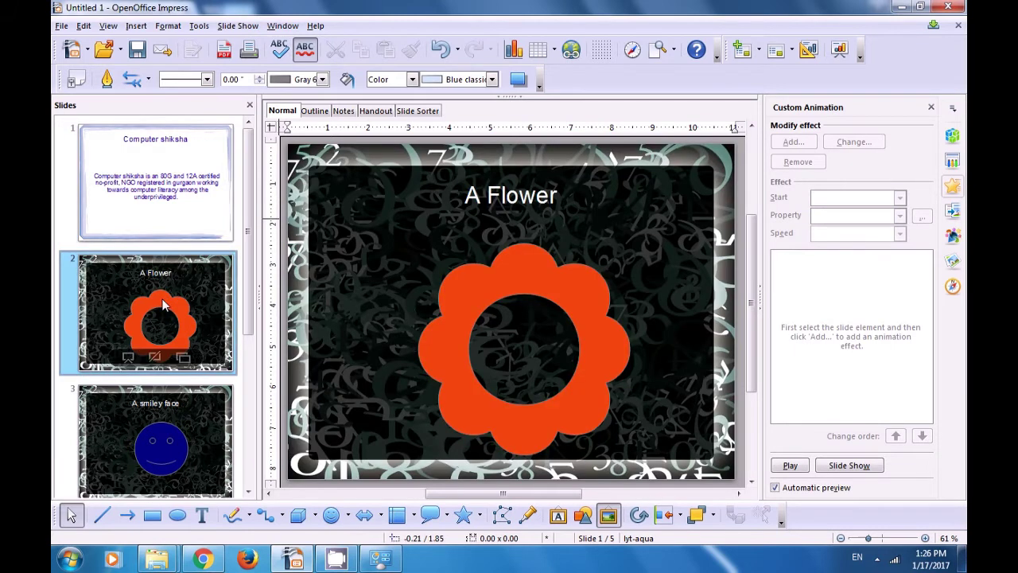
click(469, 273)
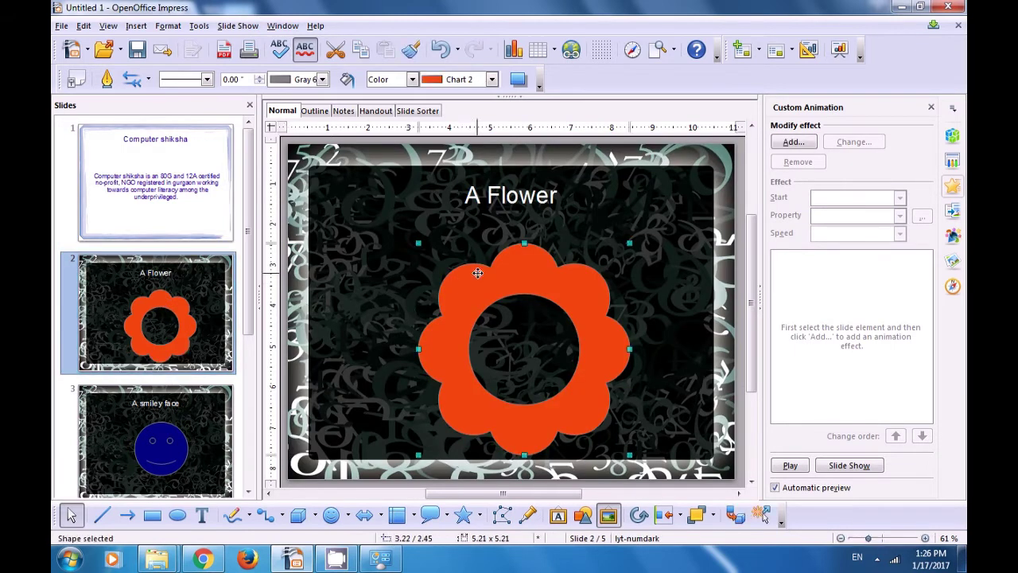
click(793, 143)
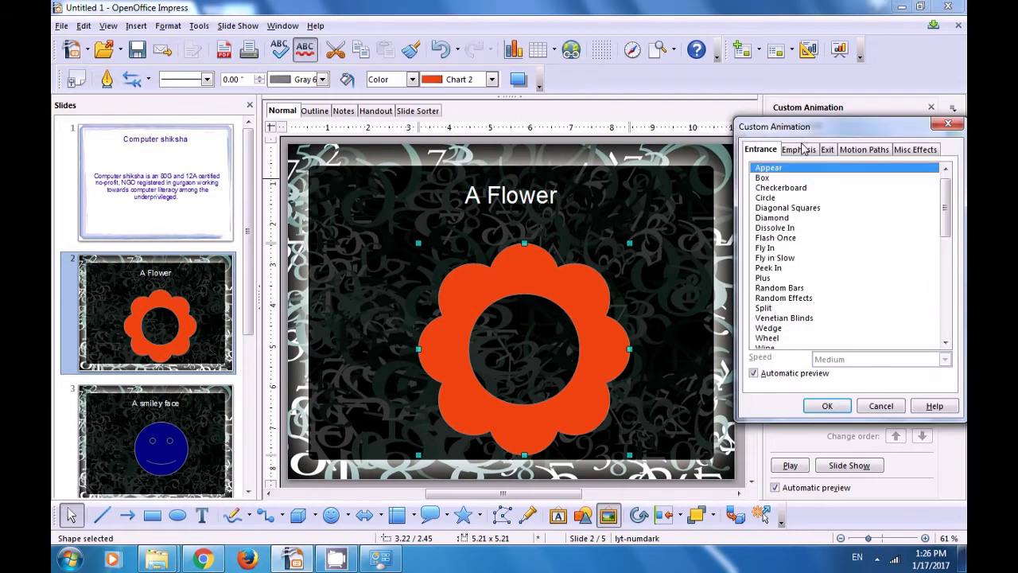
click(782, 188)
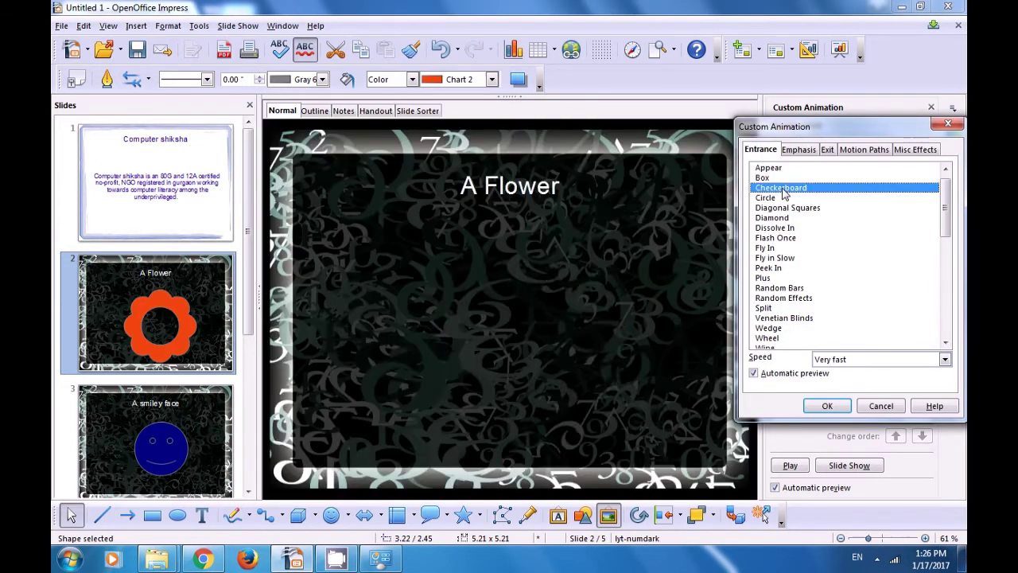
click(781, 207)
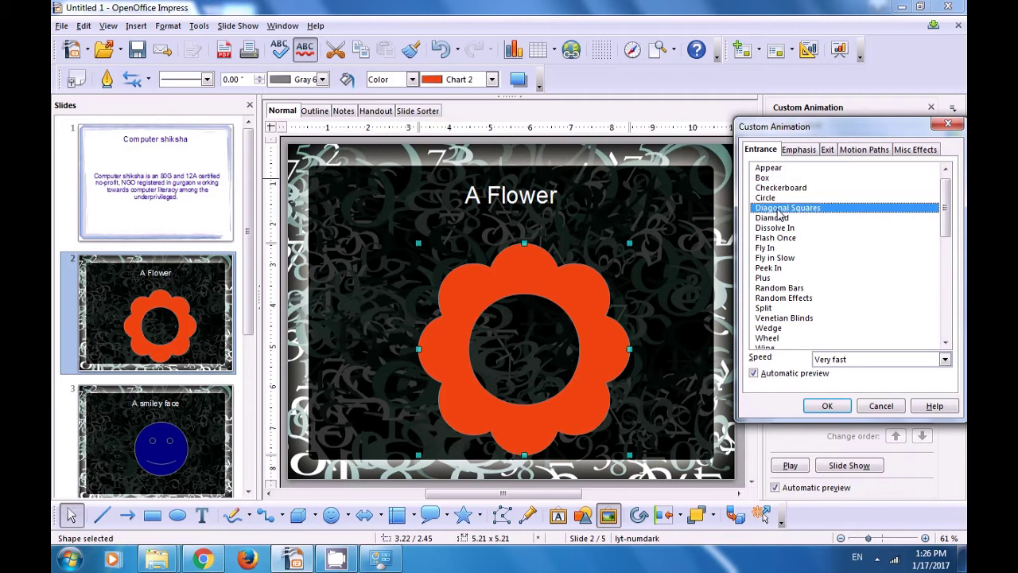
click(835, 407)
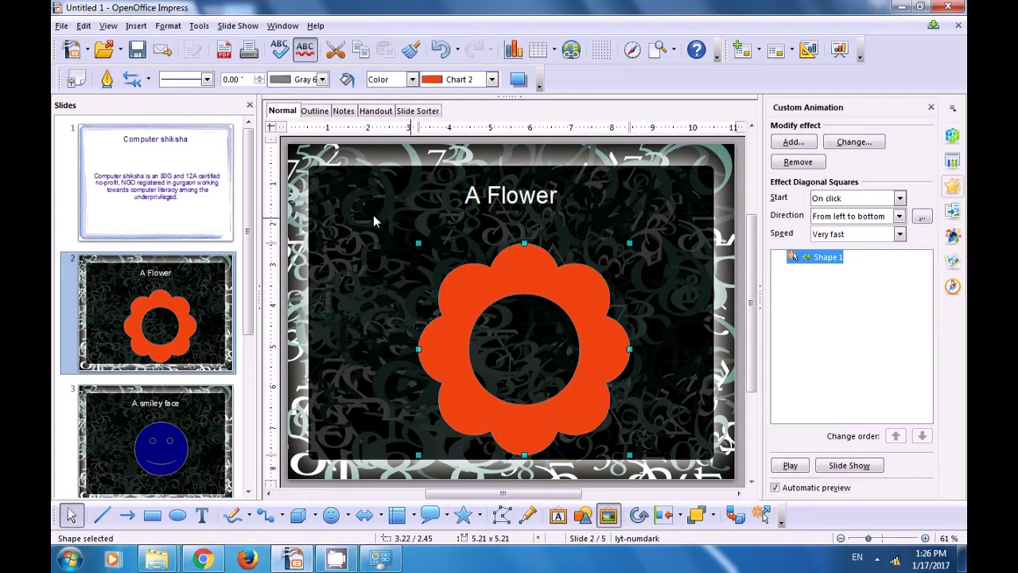
Add a Flip entrance animation to the description text frame on slide 1.
click(177, 204)
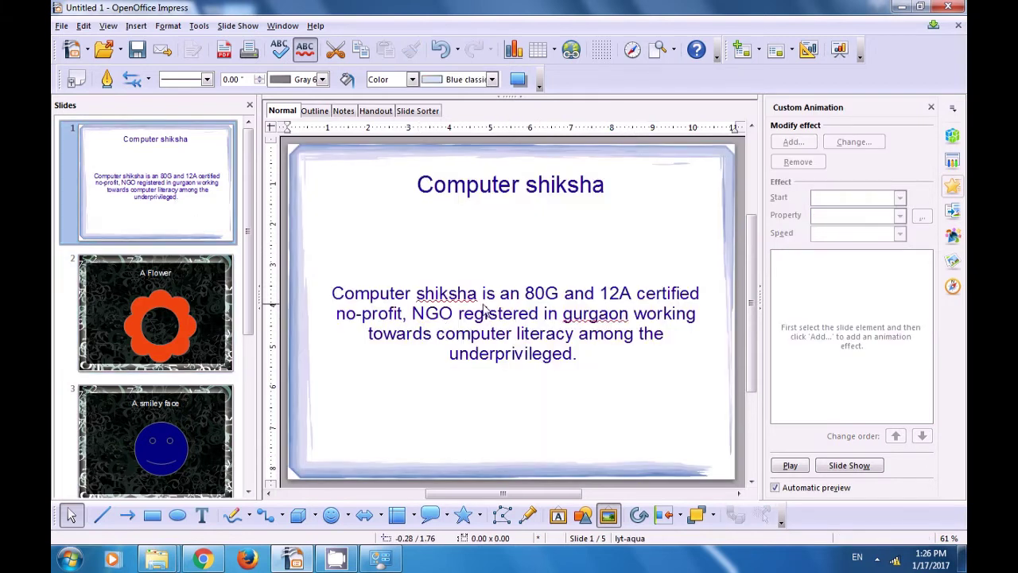
click(485, 310)
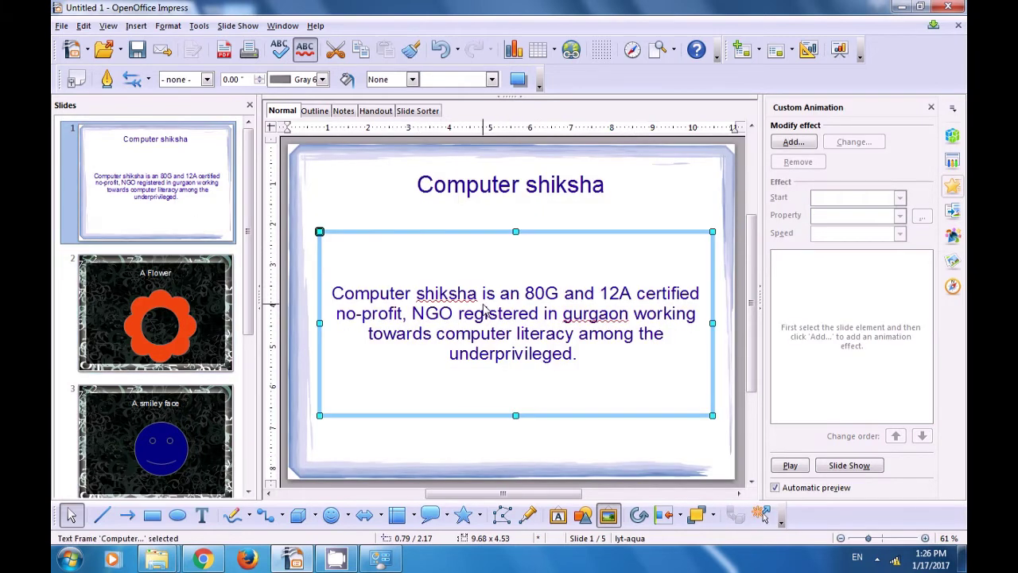
click(793, 141)
scroll(793, 227, down, 4)
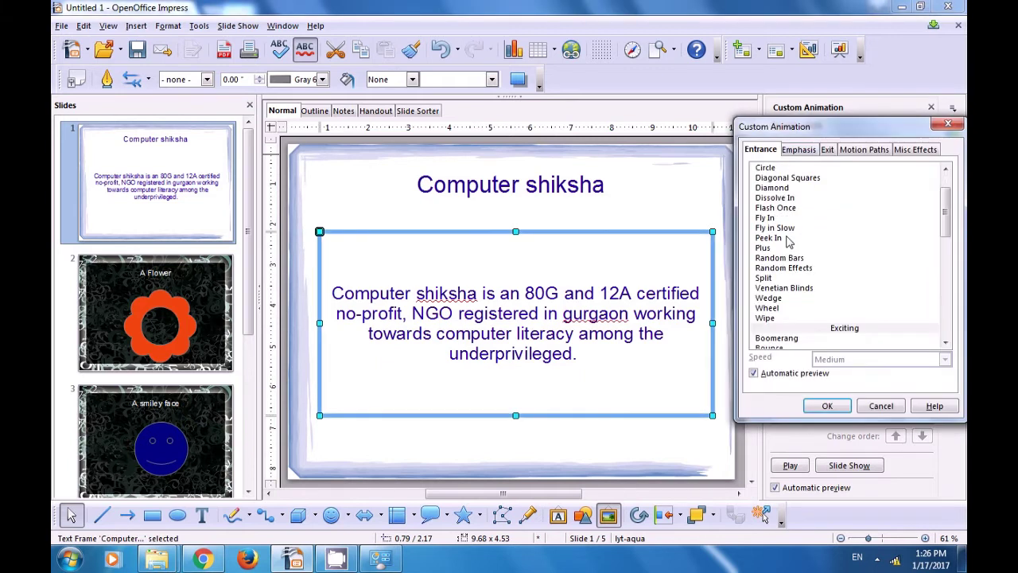
click(778, 288)
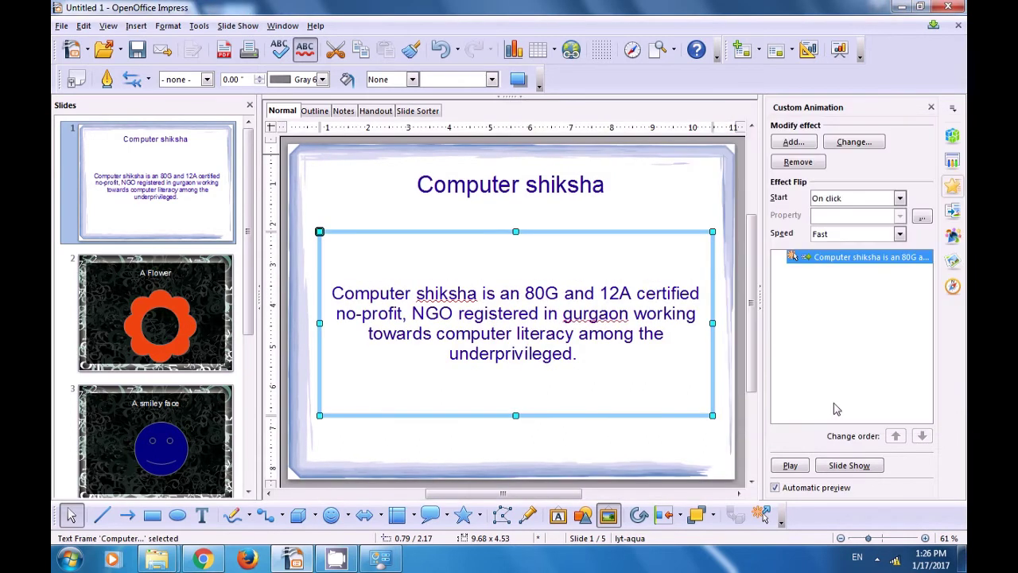
Add a Split entrance animation to the smiley face shape on slide 3.
click(167, 431)
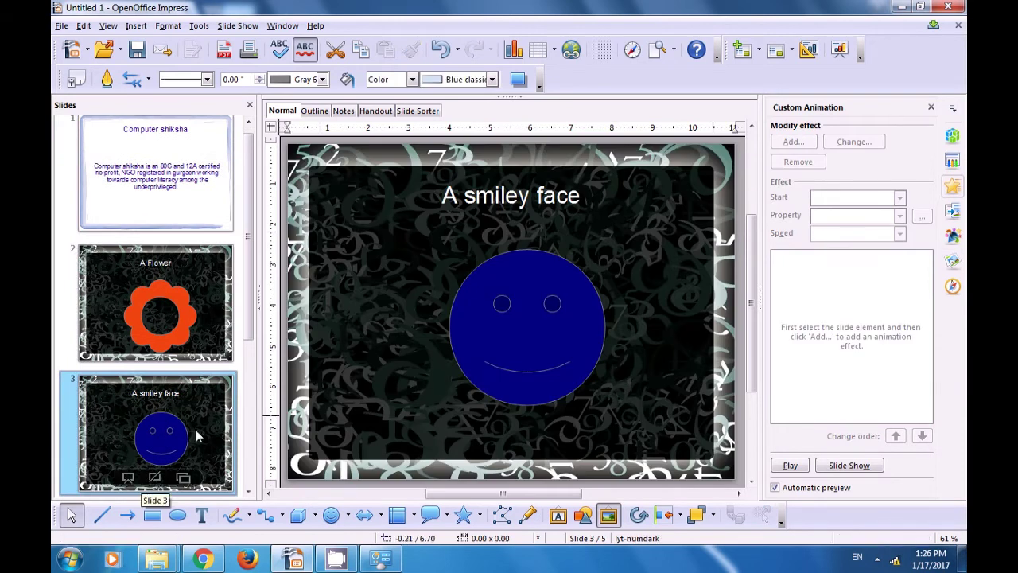
click(530, 341)
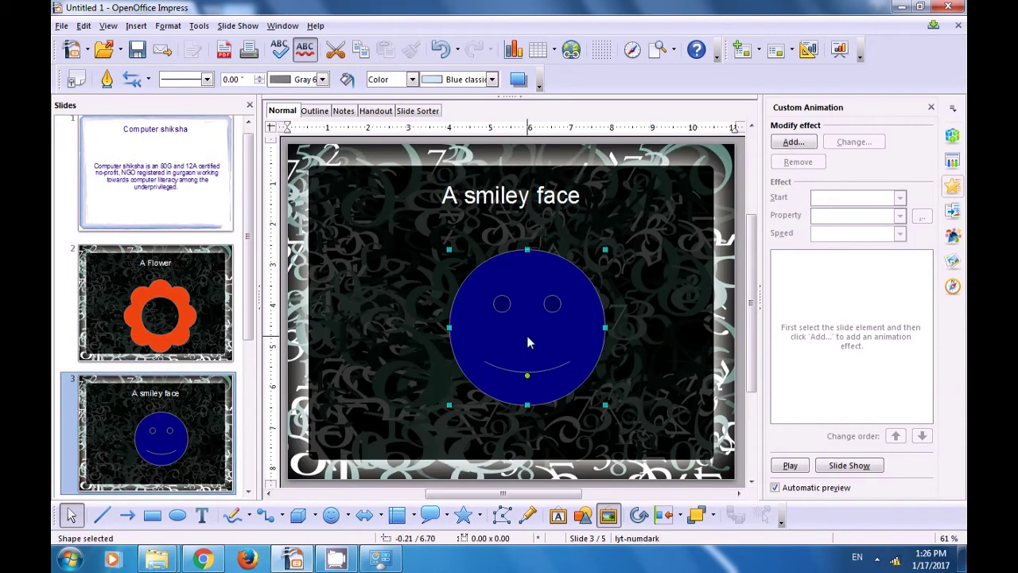
click(792, 143)
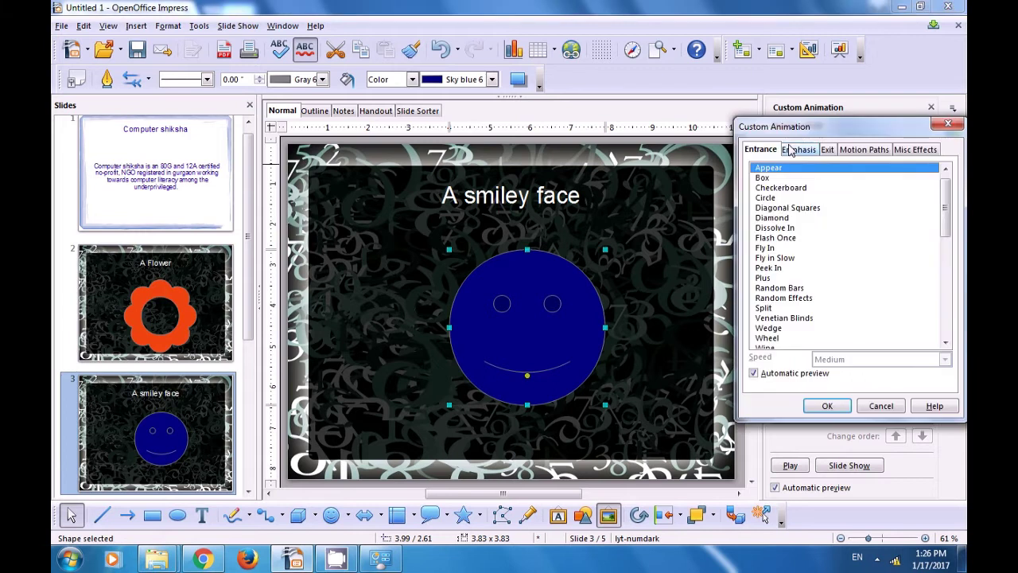
click(765, 307)
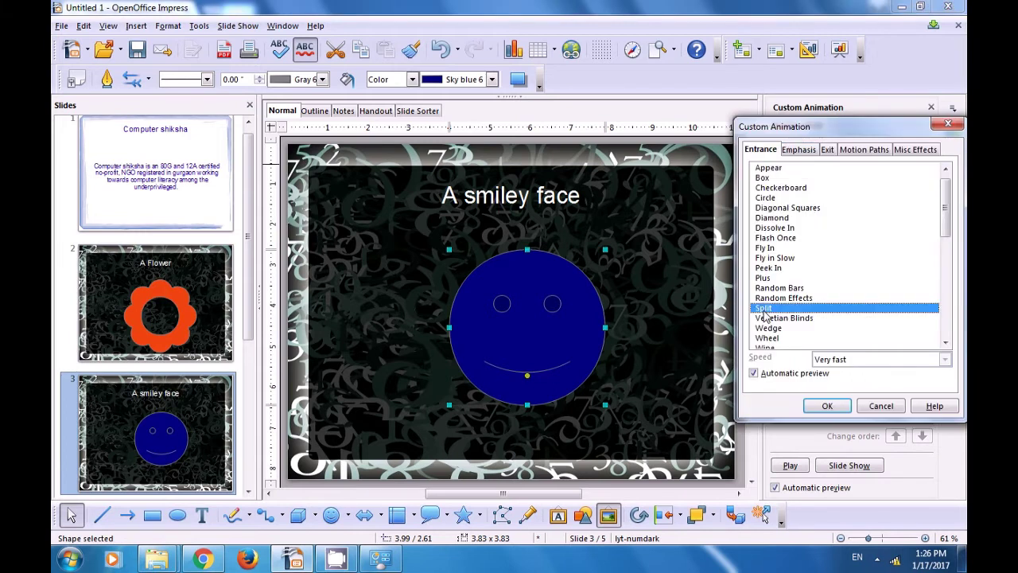
click(829, 406)
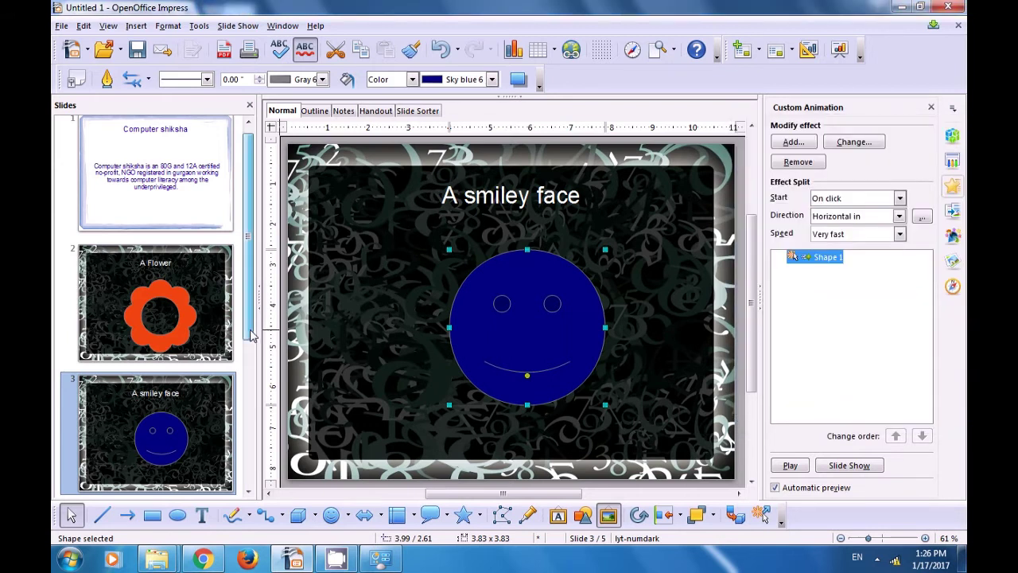
Add a Magnify entrance animation to the desert picture on slide 4.
drag(250, 336, 257, 392)
click(207, 438)
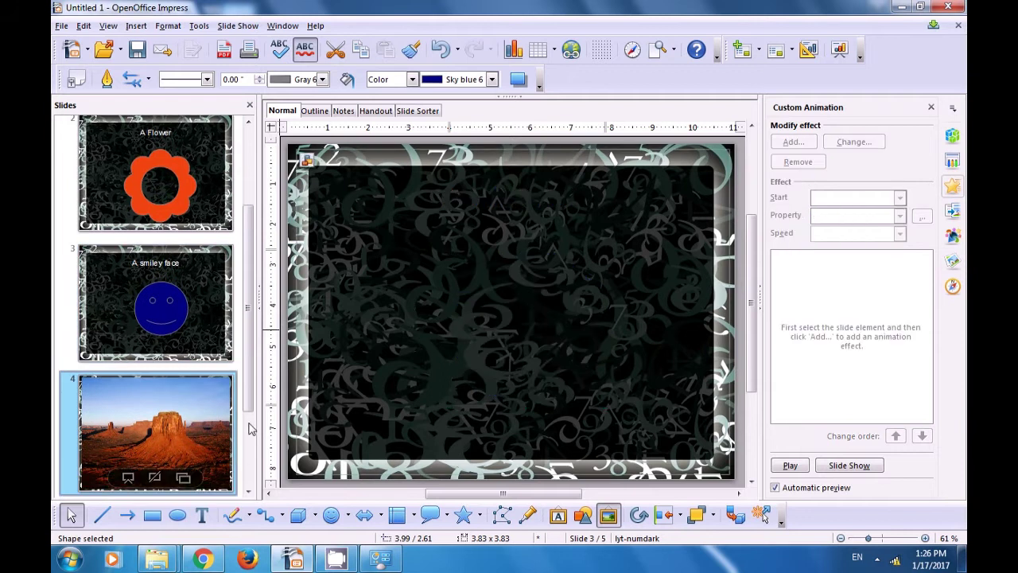
click(474, 340)
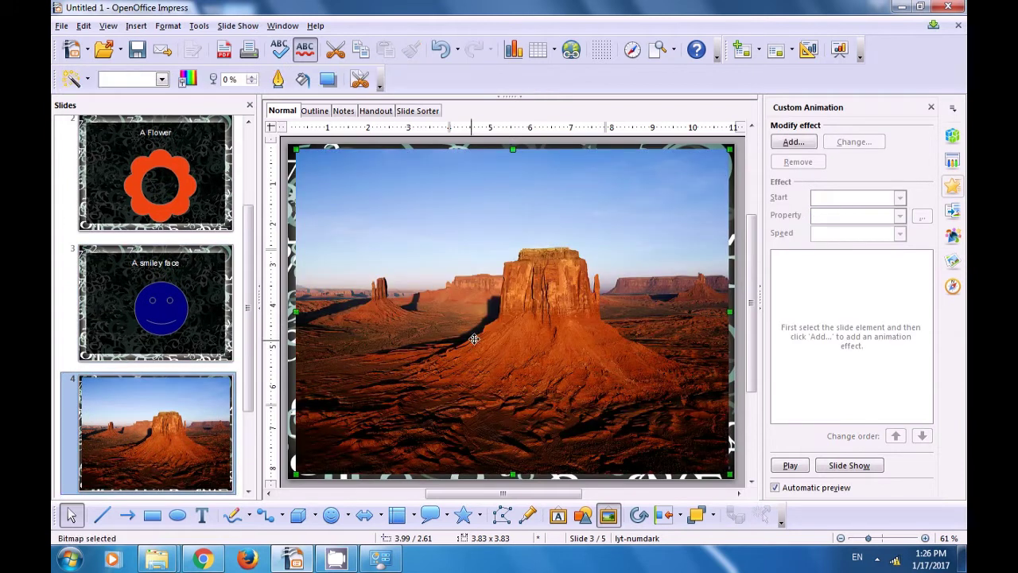
click(792, 143)
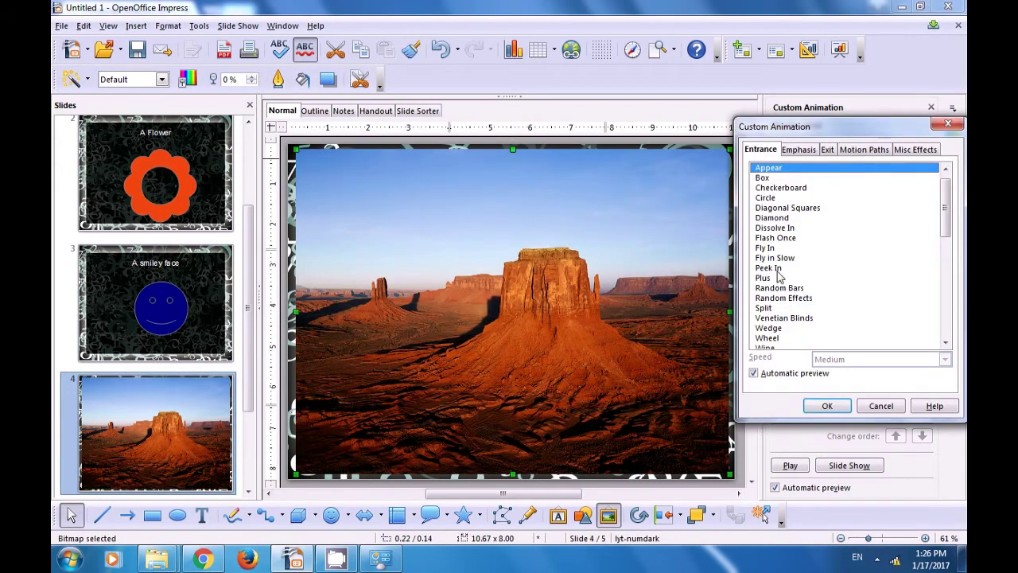
scroll(779, 276, down, 3)
click(769, 327)
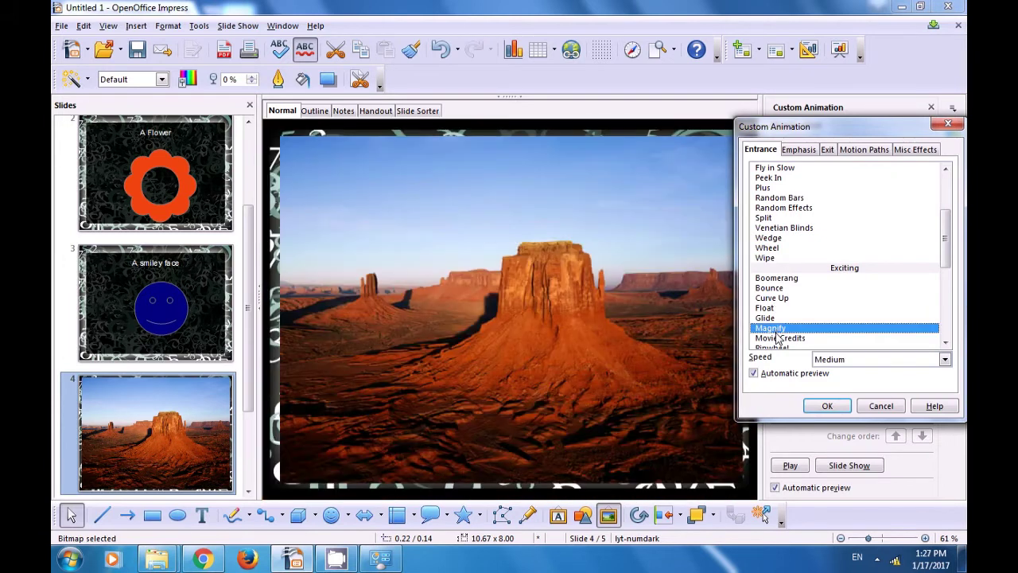
click(828, 405)
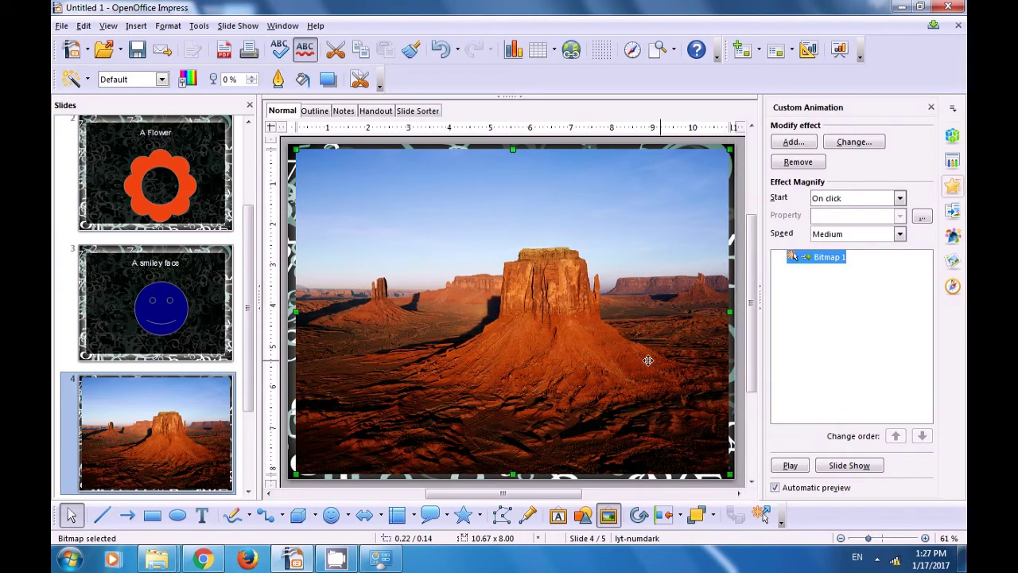
Add an Ascend entrance animation to the cube on slide 5 and deselect the shape.
scroll(261, 409, down, 2)
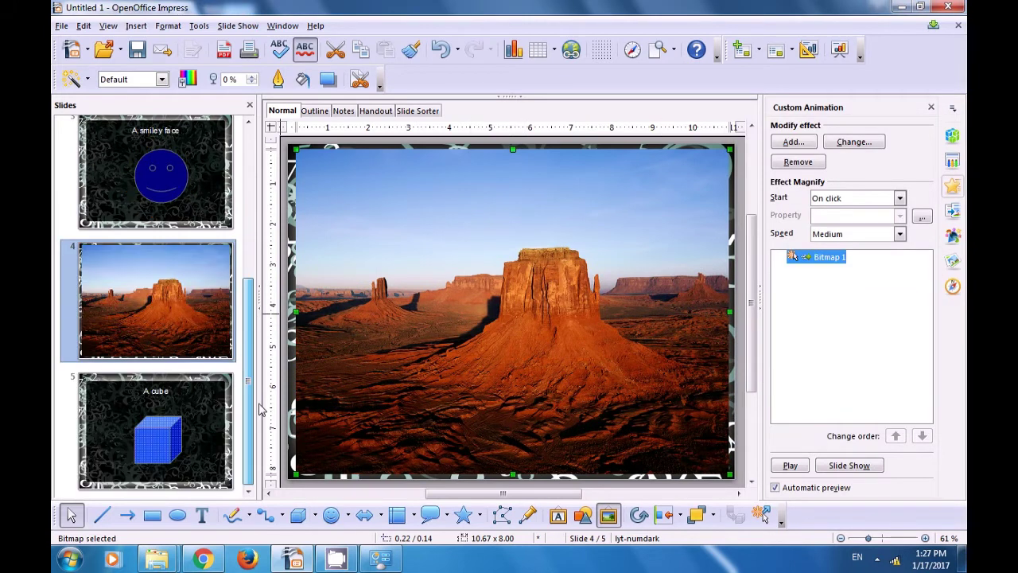
click(197, 412)
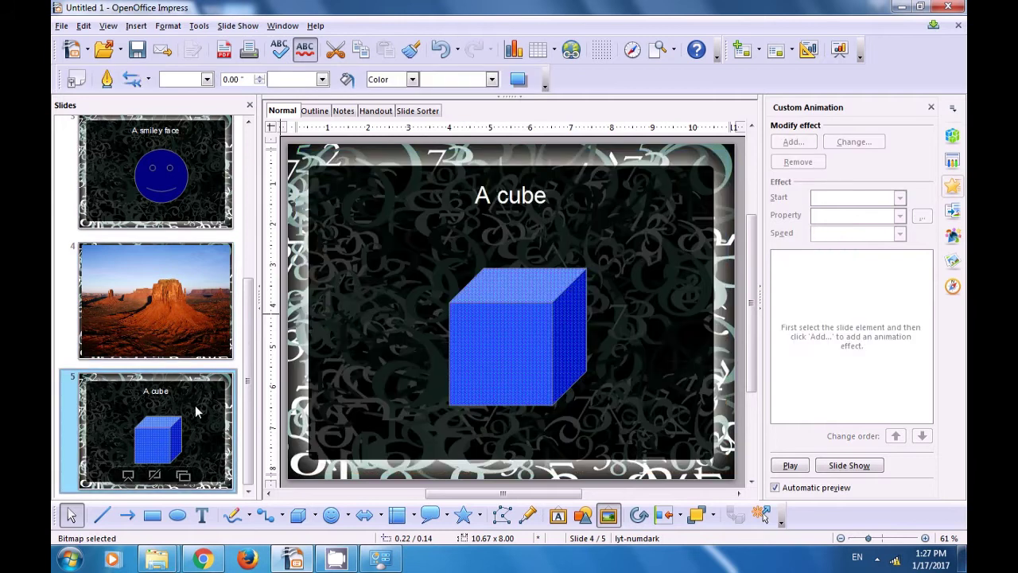
click(514, 335)
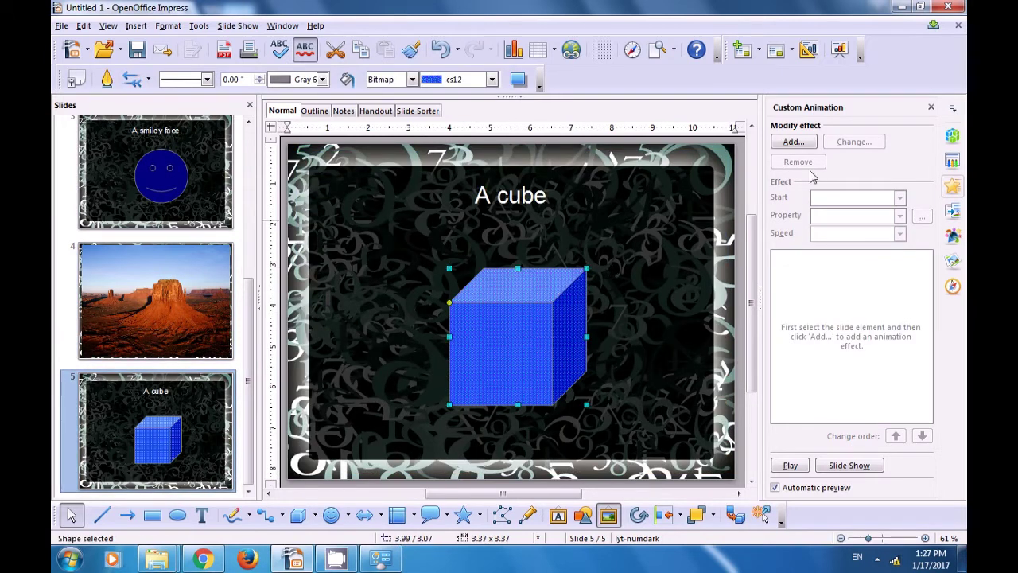
click(805, 143)
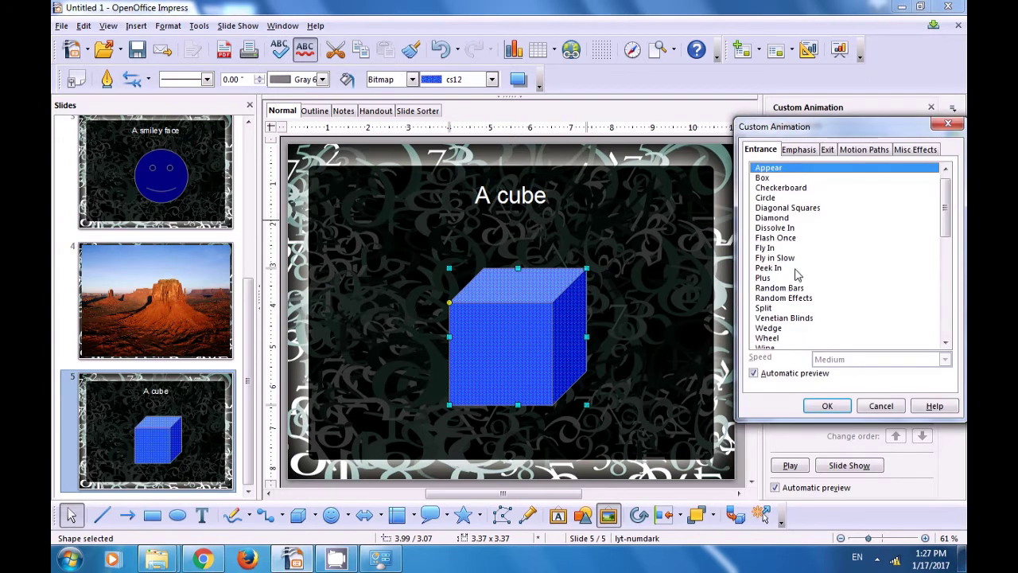
scroll(795, 291, down, 3)
scroll(794, 296, down, 3)
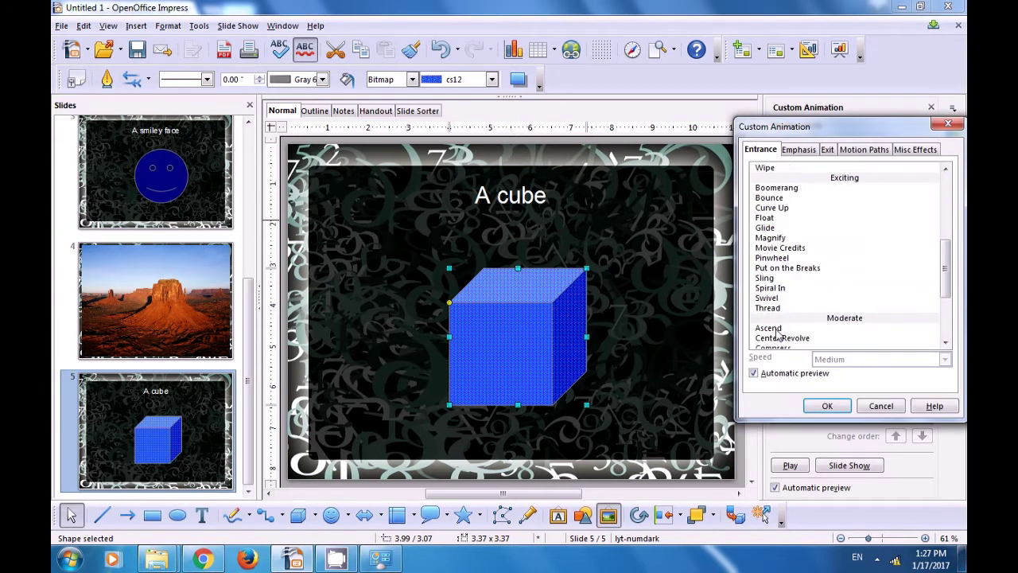
click(776, 327)
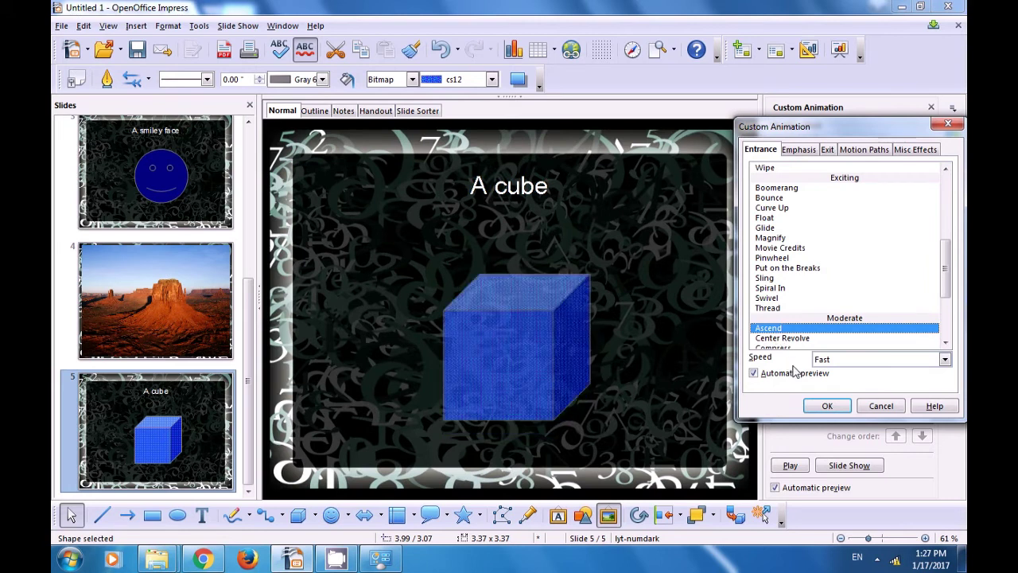
click(824, 405)
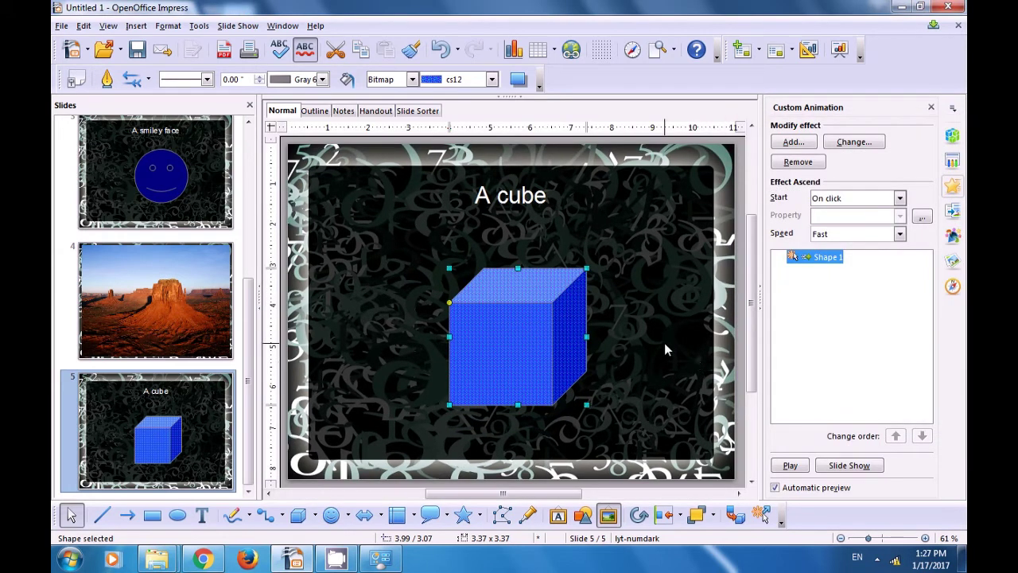
click(643, 325)
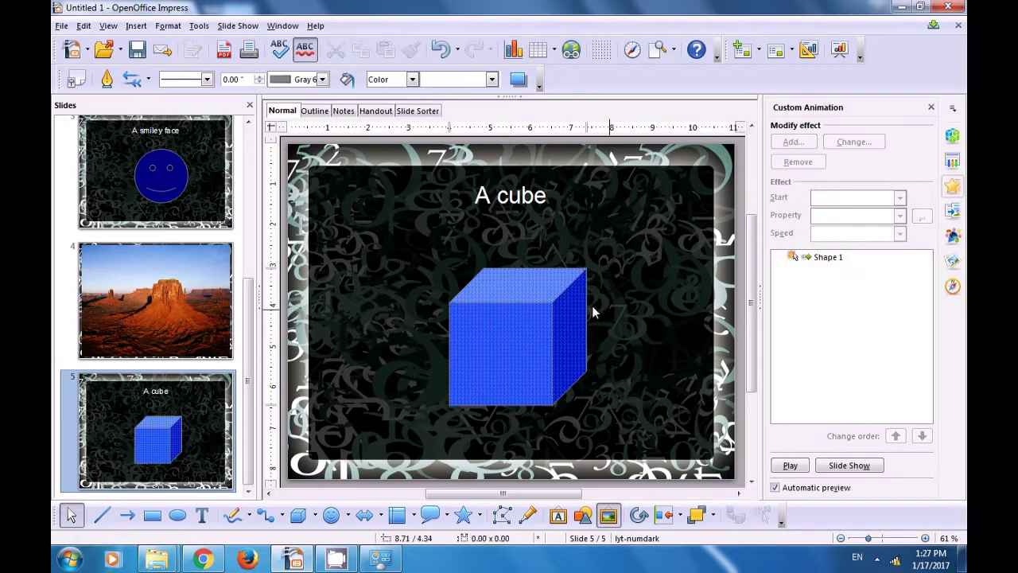
Run the slide show from slide 1, play every object's animation through to the cube on slide 5, and exit the show.
click(196, 191)
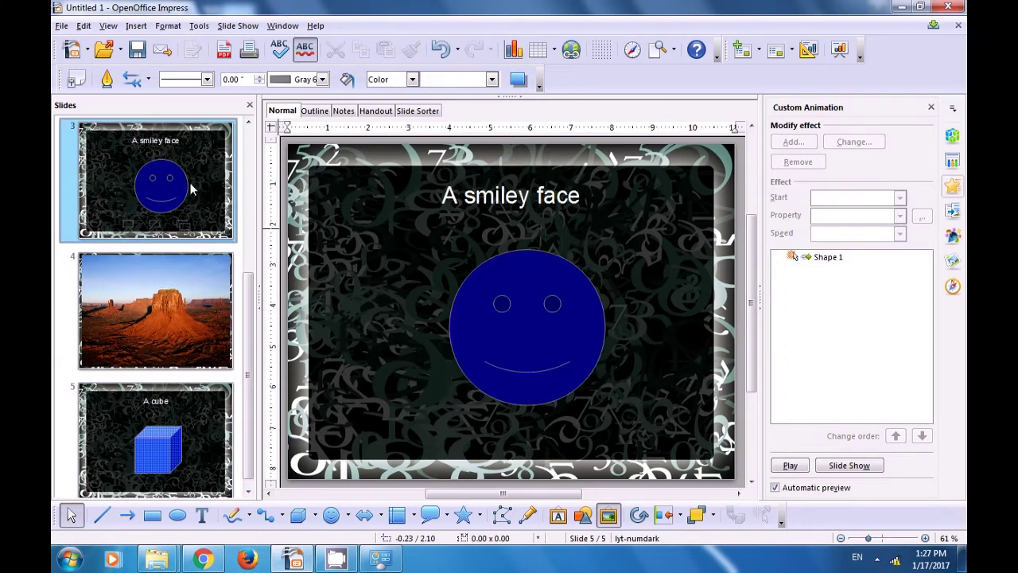
scroll(190, 189, up, 3)
click(190, 189)
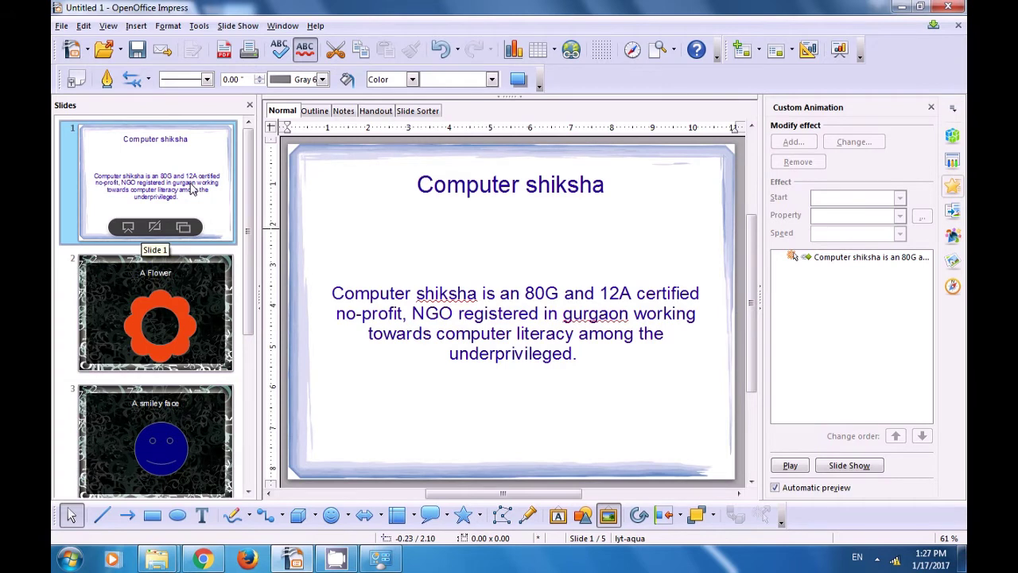
key(F5)
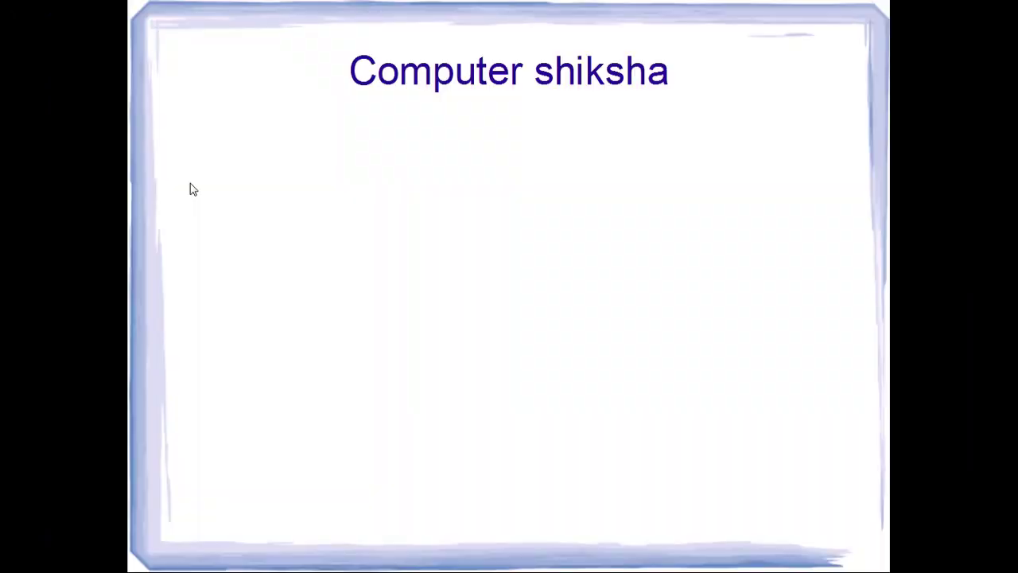
click(191, 184)
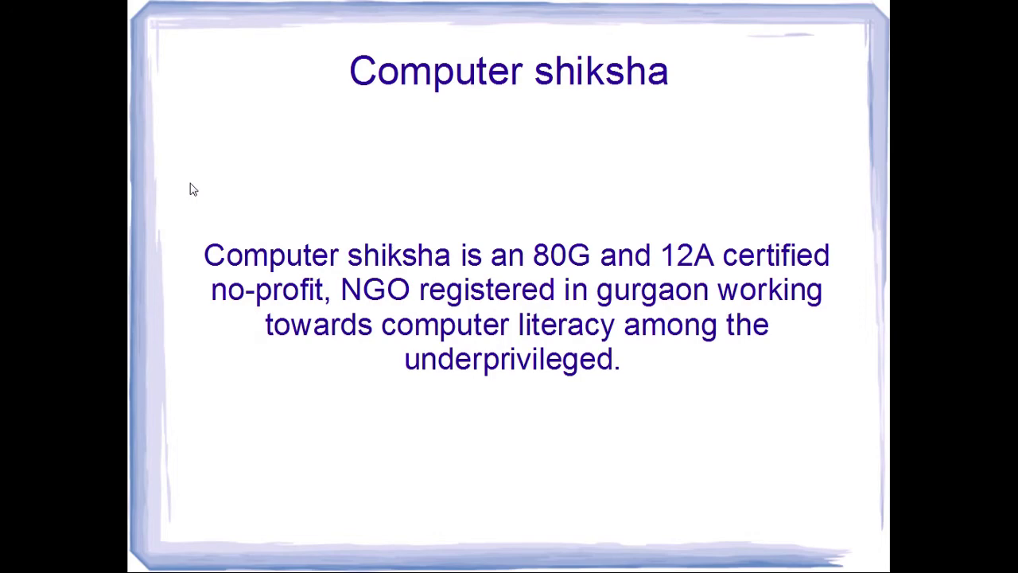
click(190, 188)
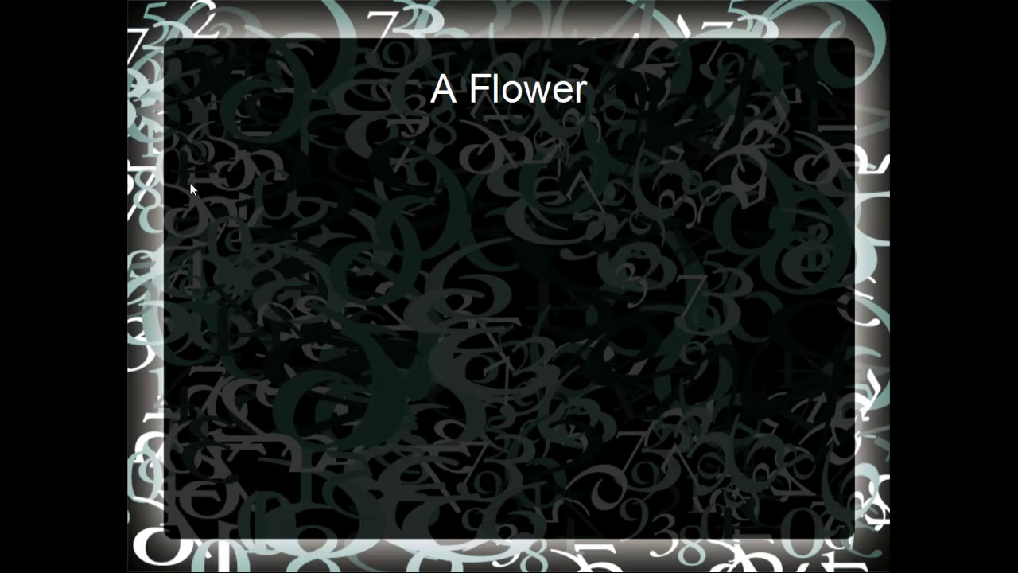
click(190, 188)
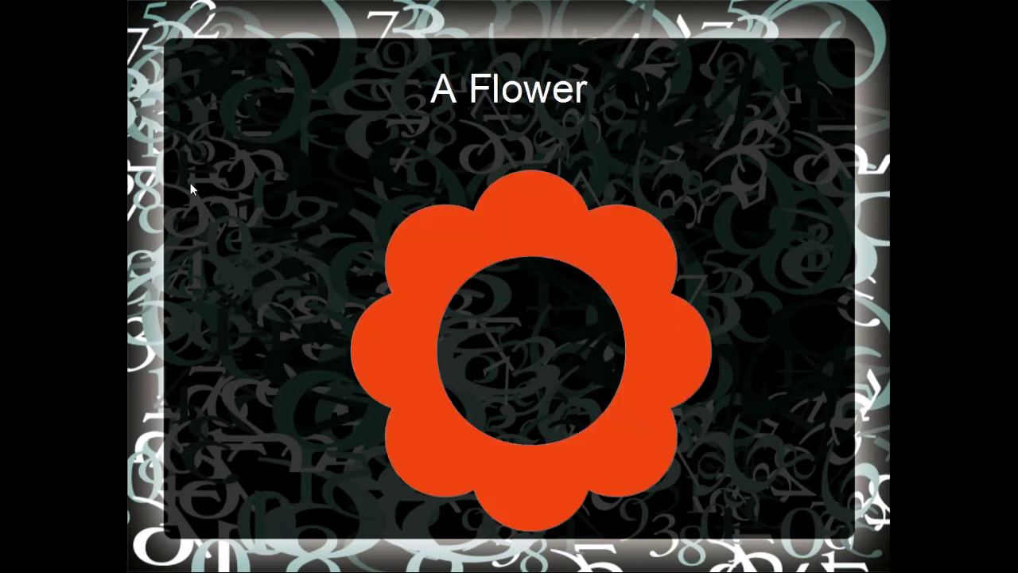
click(190, 188)
click(190, 189)
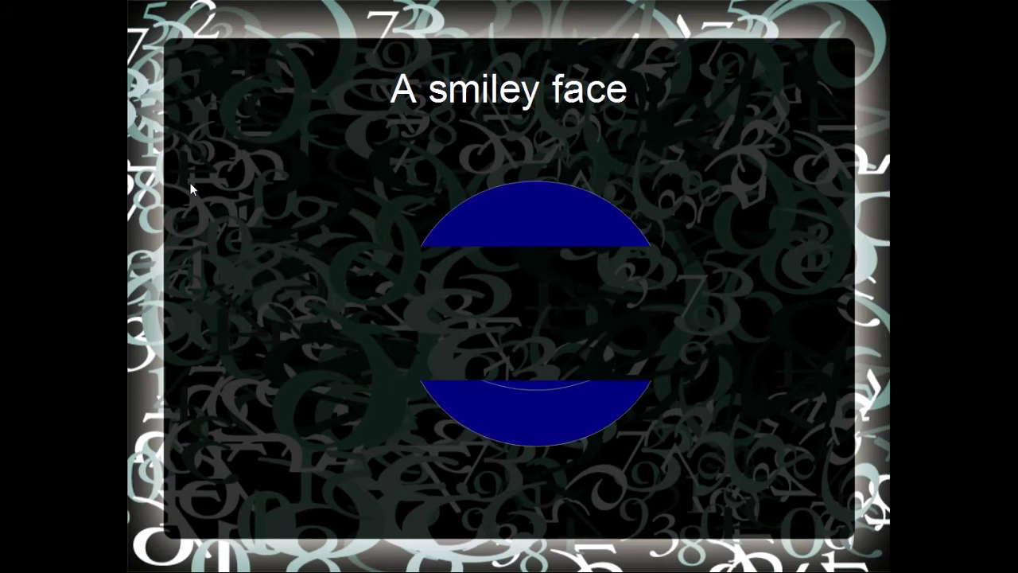
click(190, 188)
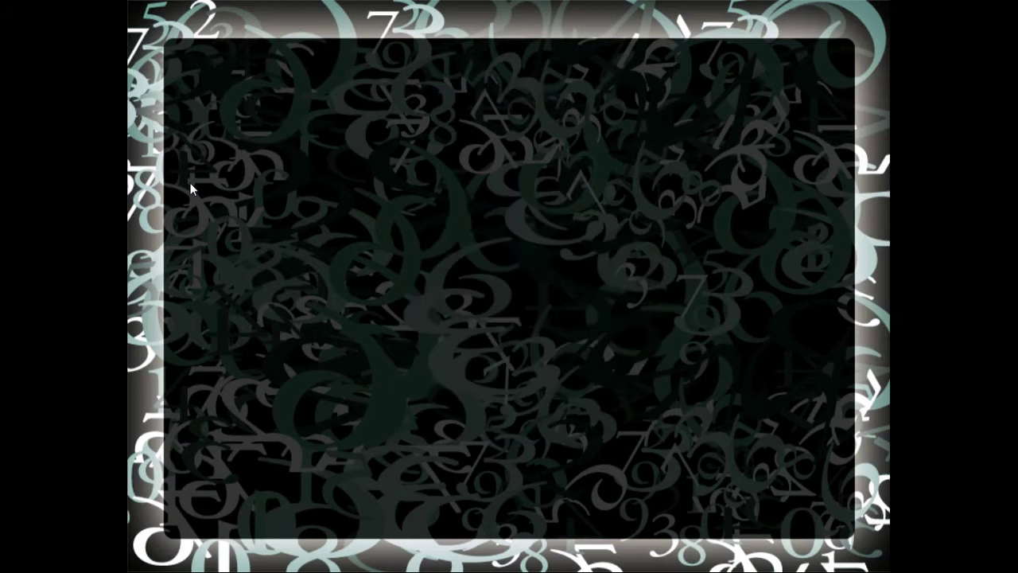
click(190, 189)
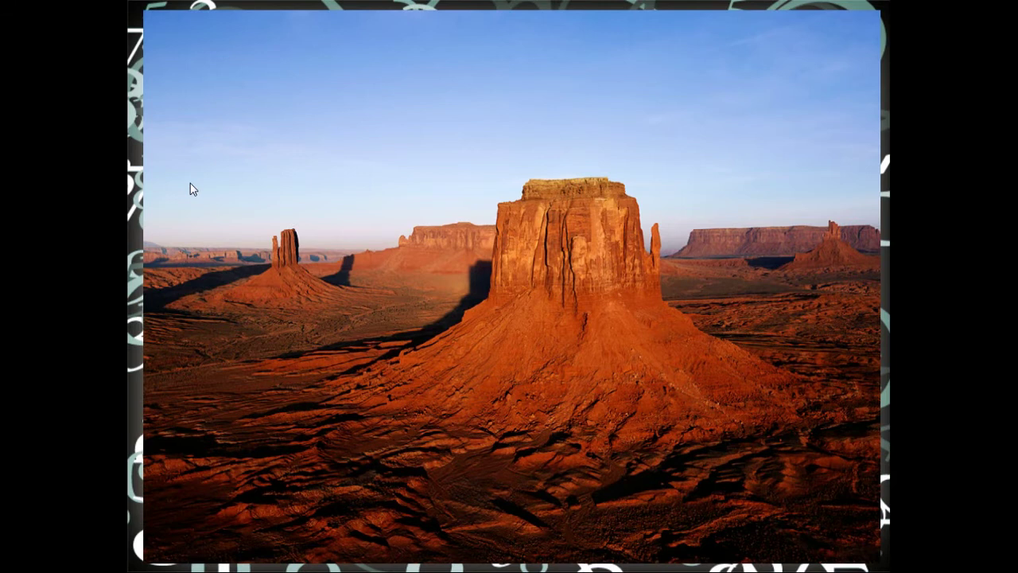
click(190, 189)
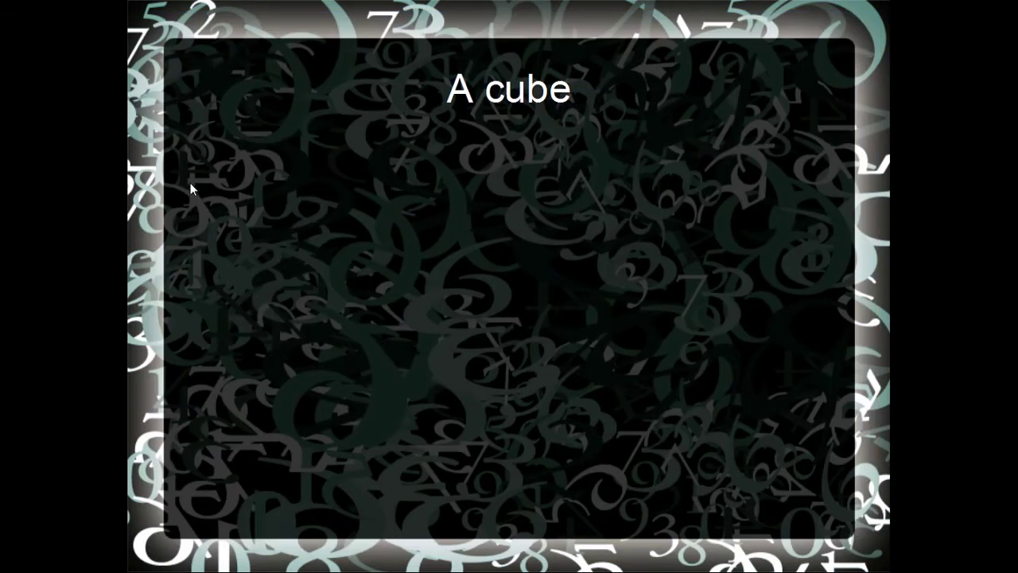
click(190, 189)
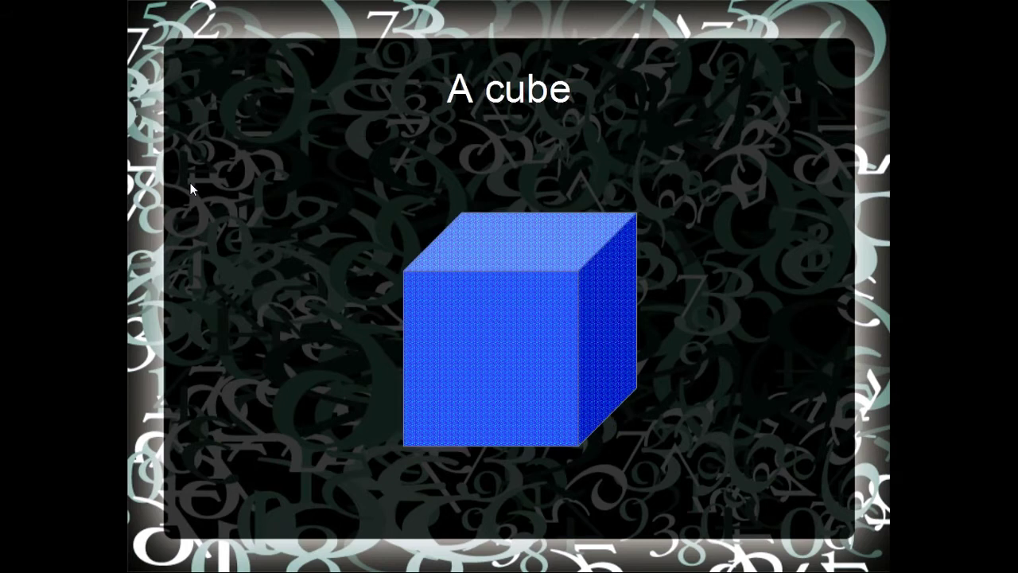
key(Escape)
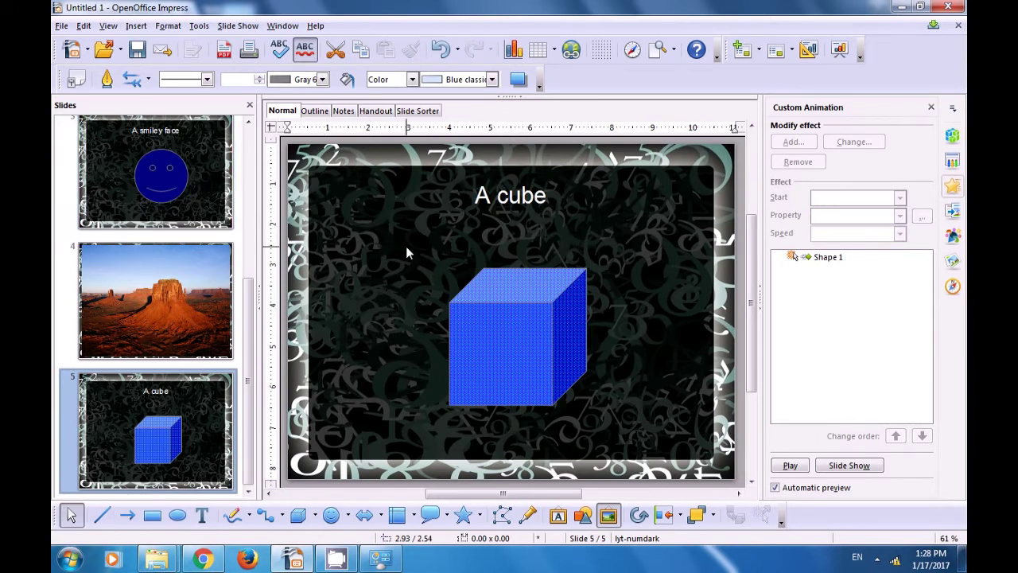
click(876, 559)
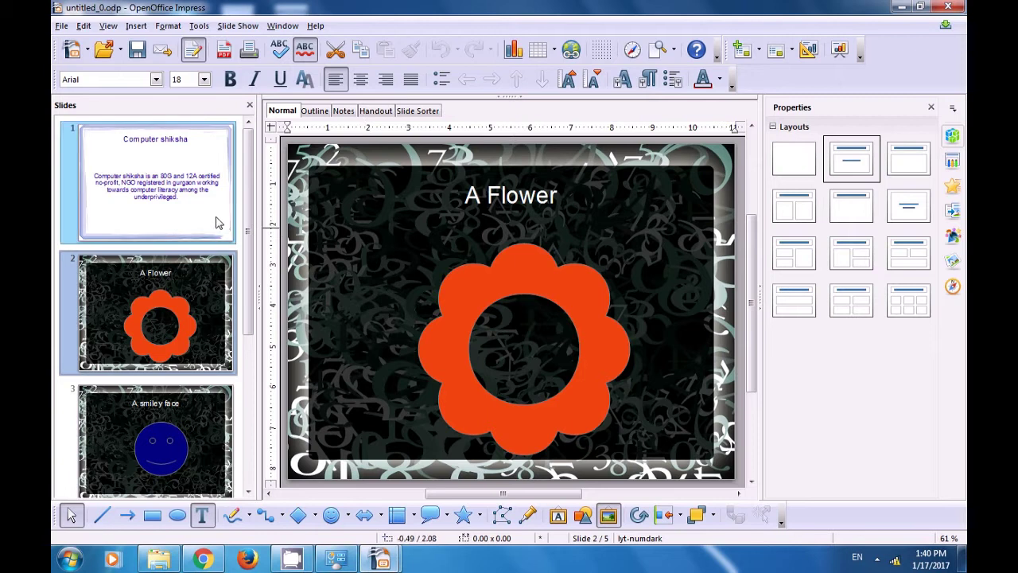
Set the mouse-click interaction for the "Computer shiksha" title text on slide 1 to Go to document.
click(183, 209)
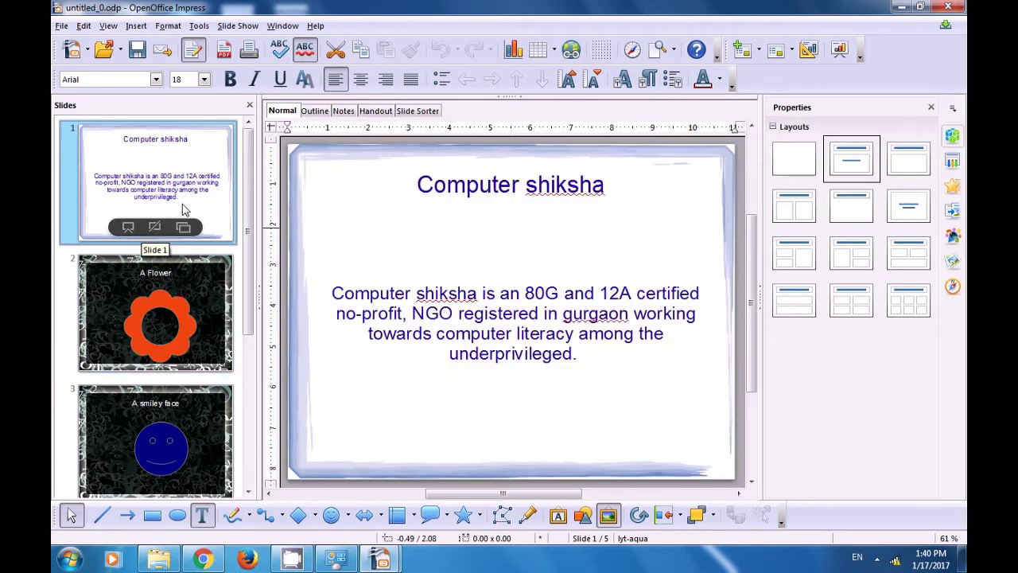
click(424, 193)
drag(419, 187, 607, 194)
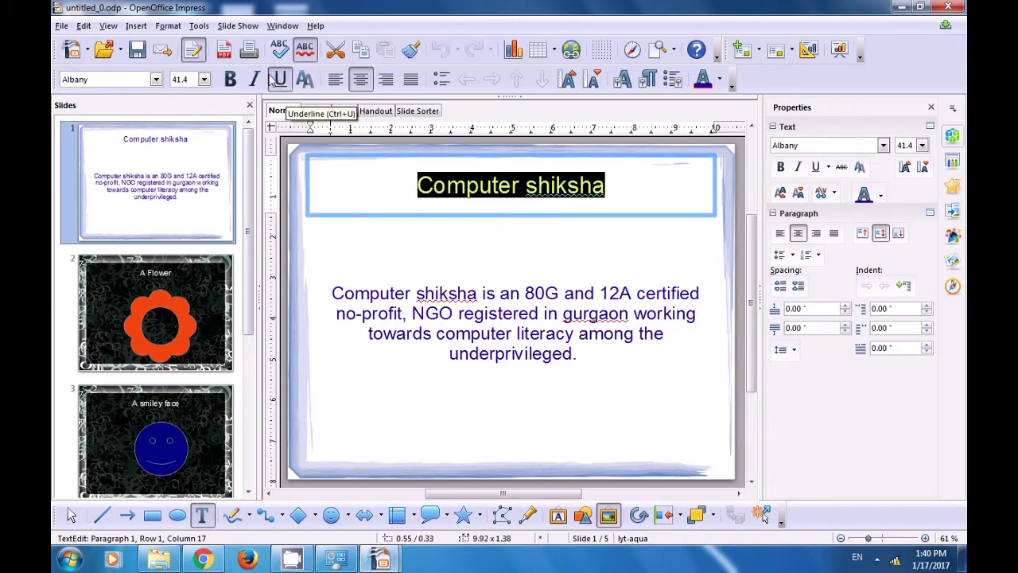
click(239, 26)
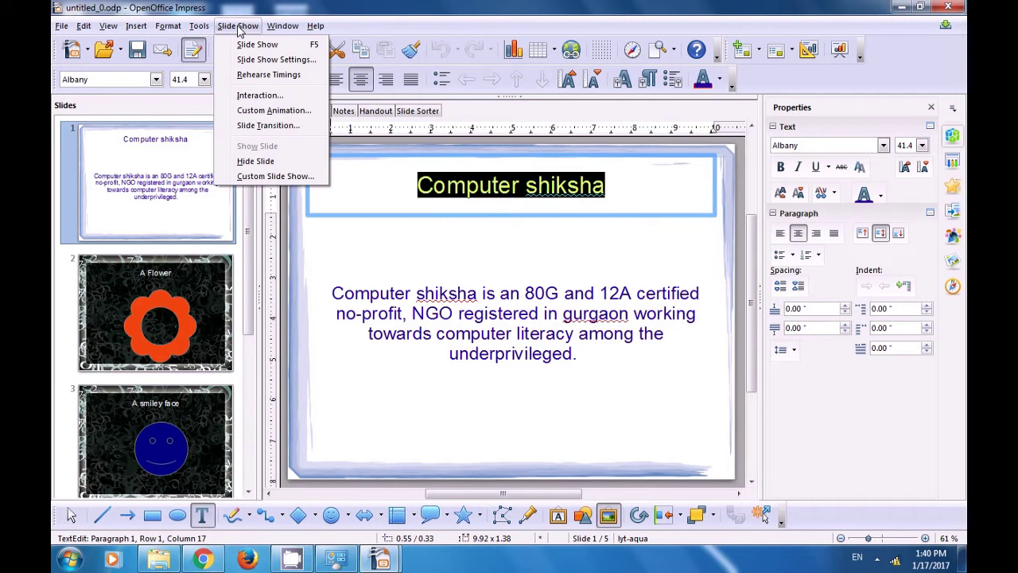
click(249, 96)
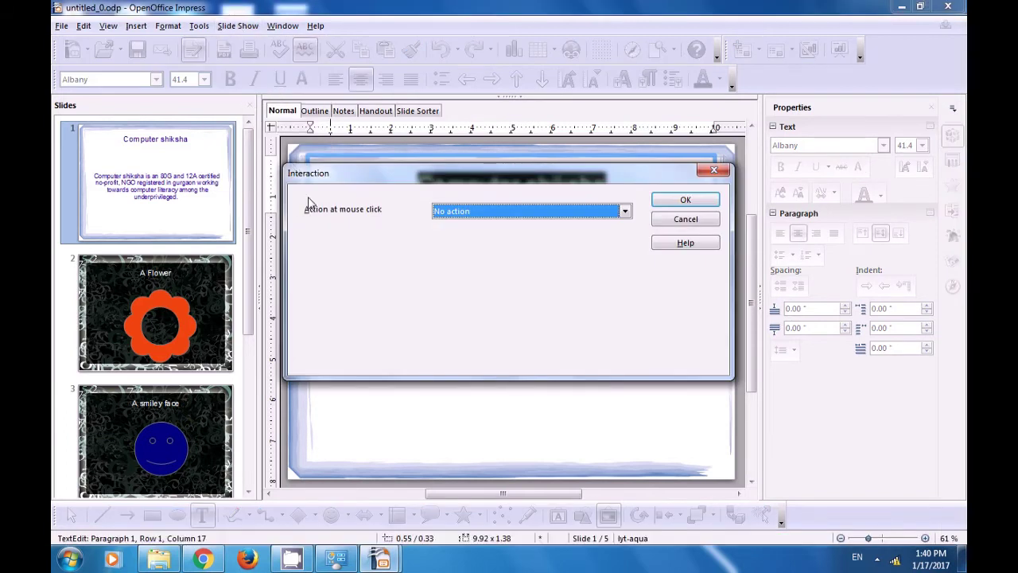
click(625, 211)
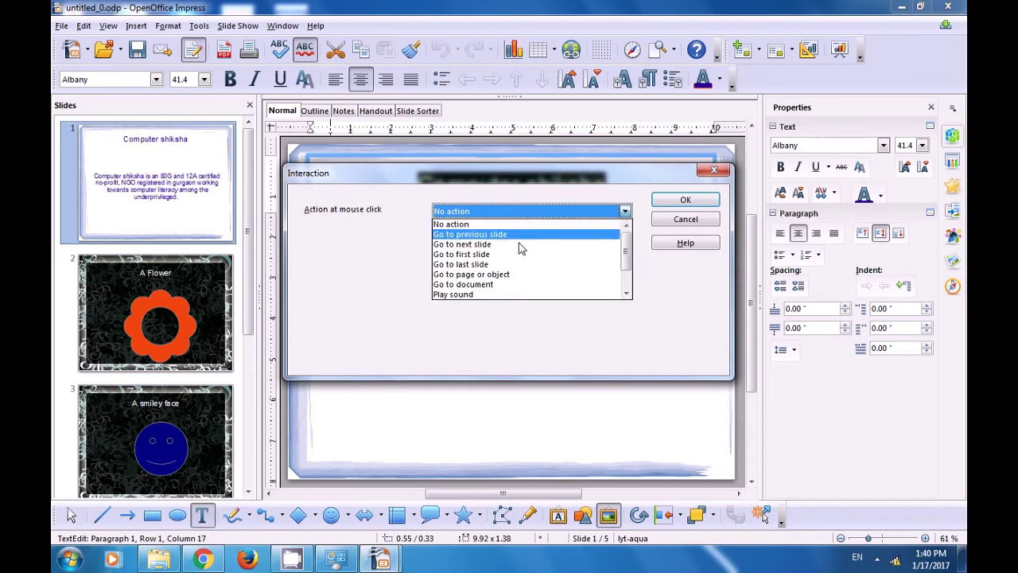
click(509, 285)
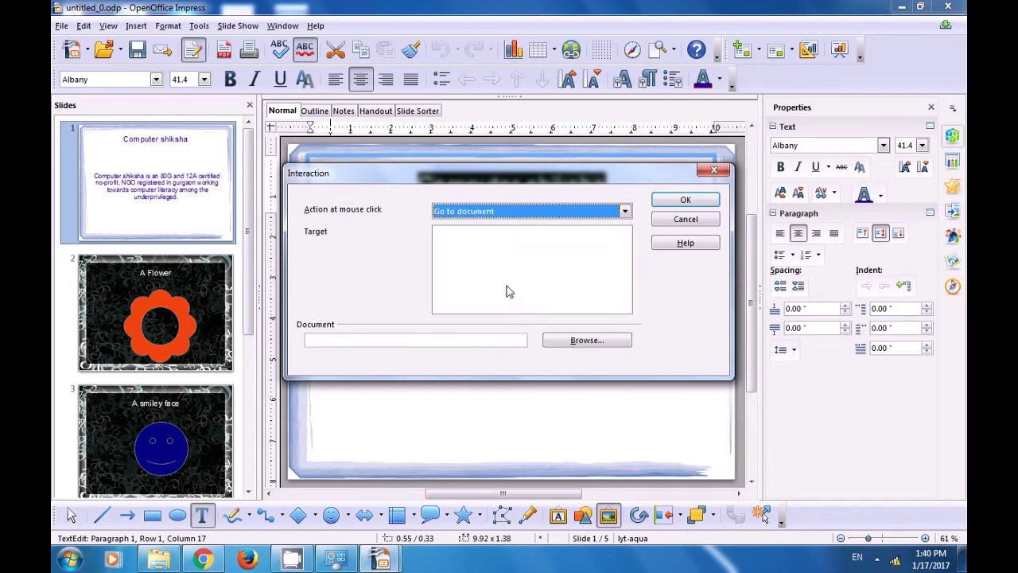
Choose the class -2 presentation from the Desktop as the interaction's document and Slide 1 as its target.
click(578, 345)
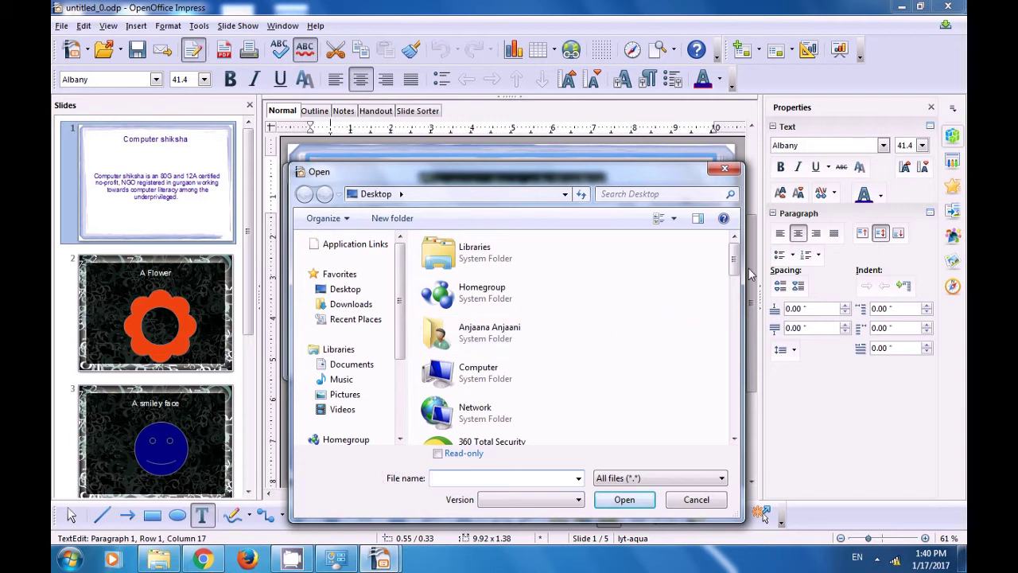
drag(733, 273, 736, 376)
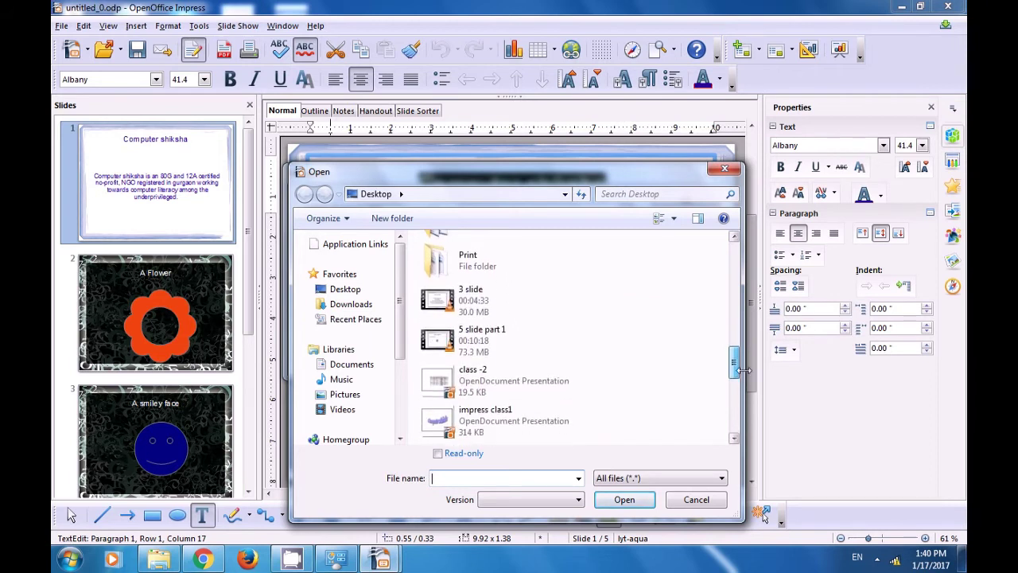
click(491, 380)
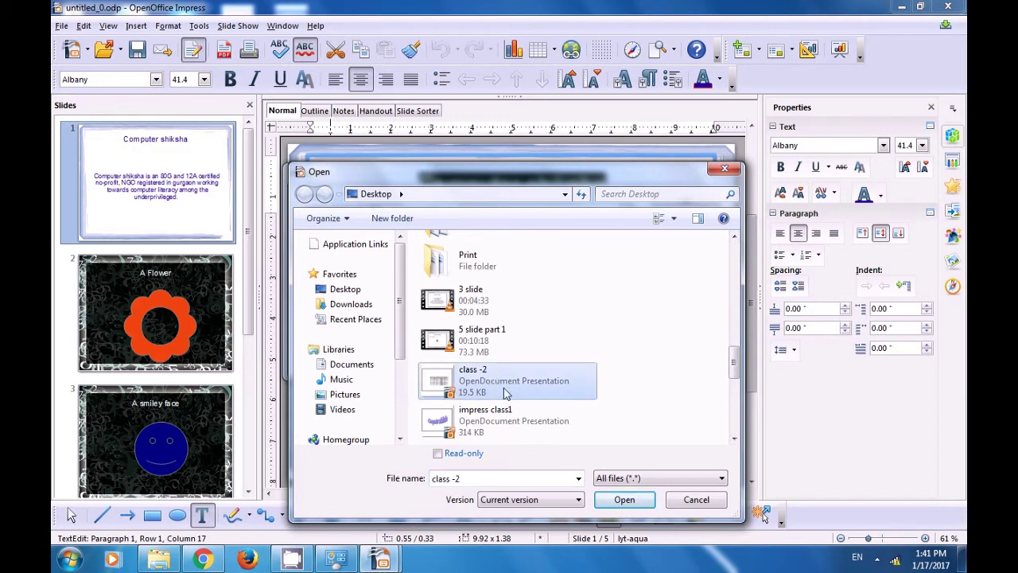
click(623, 499)
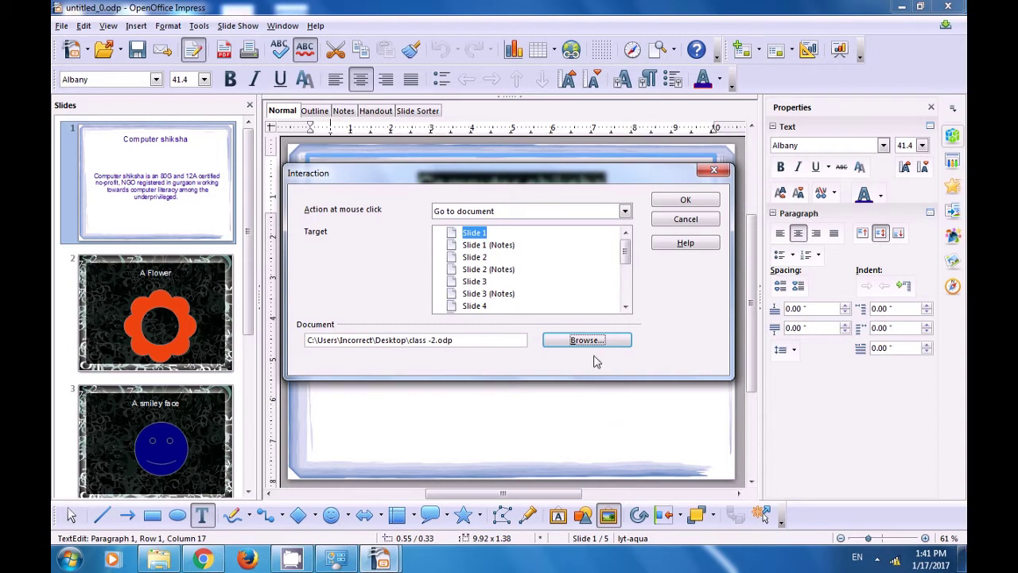
click(476, 246)
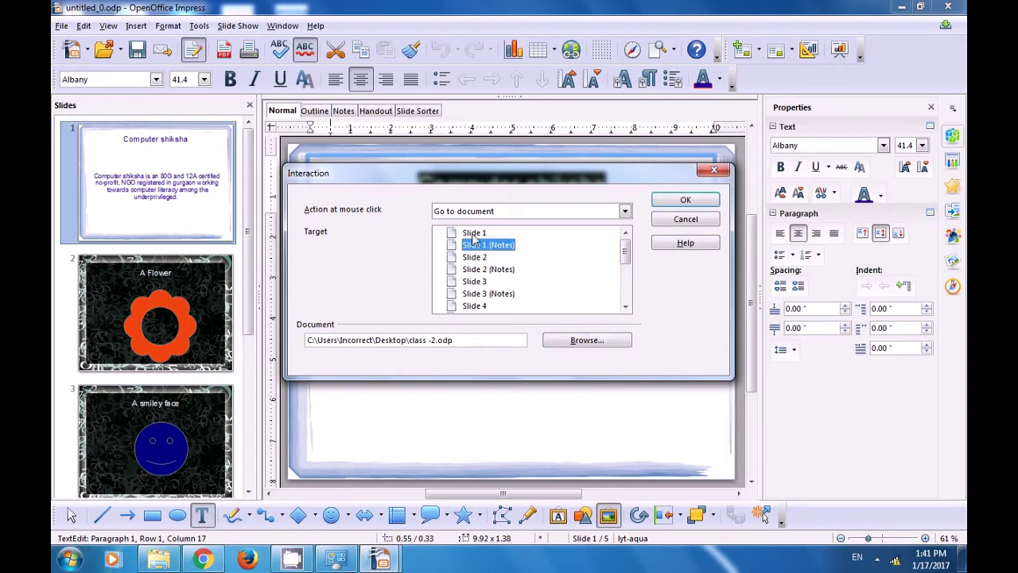
click(474, 233)
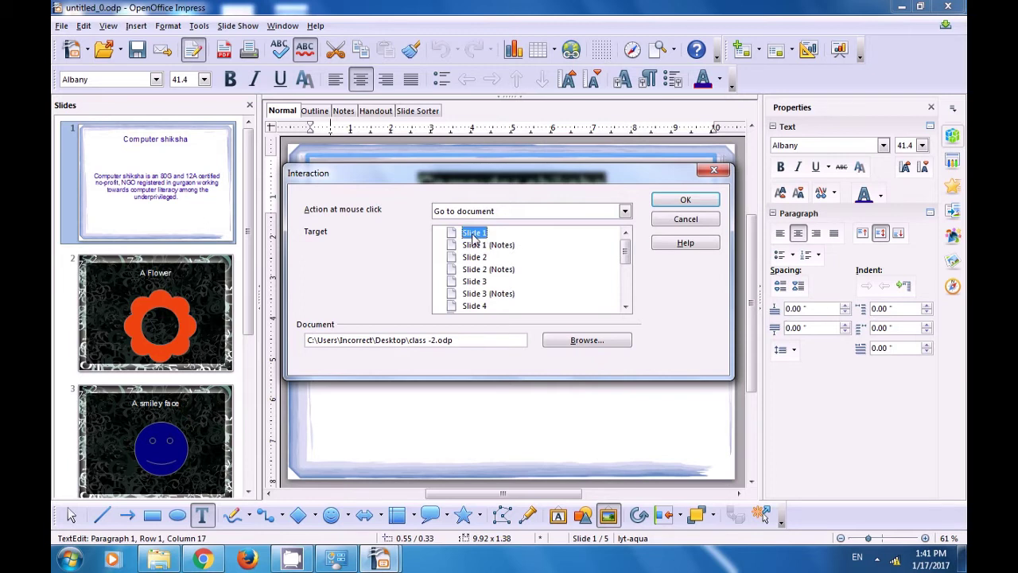
click(478, 247)
click(474, 233)
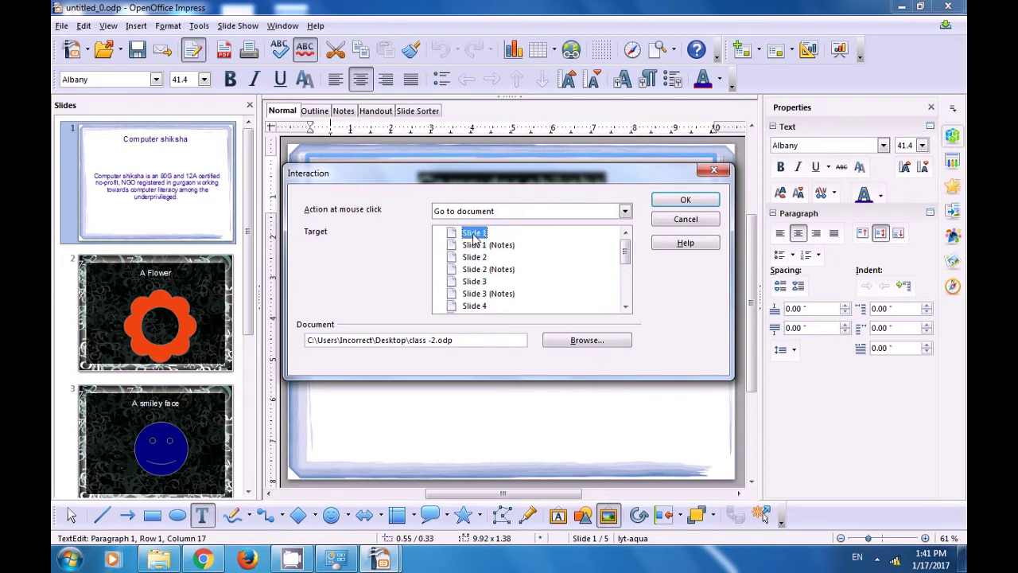
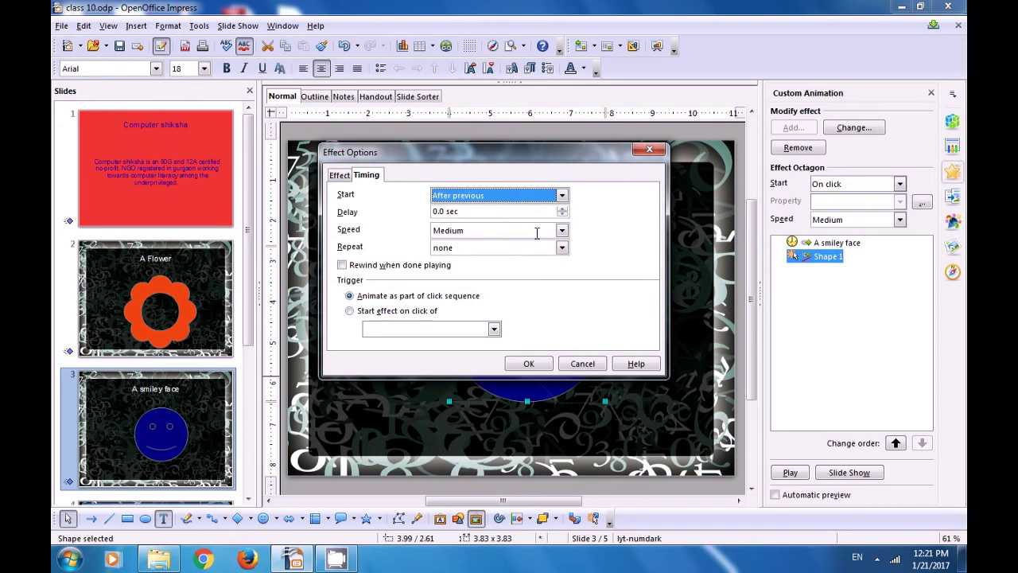
Set the delay of the smiley face's Octagon effect on slide 3 to 1.0 sec and apply the timing options.
click(562, 210)
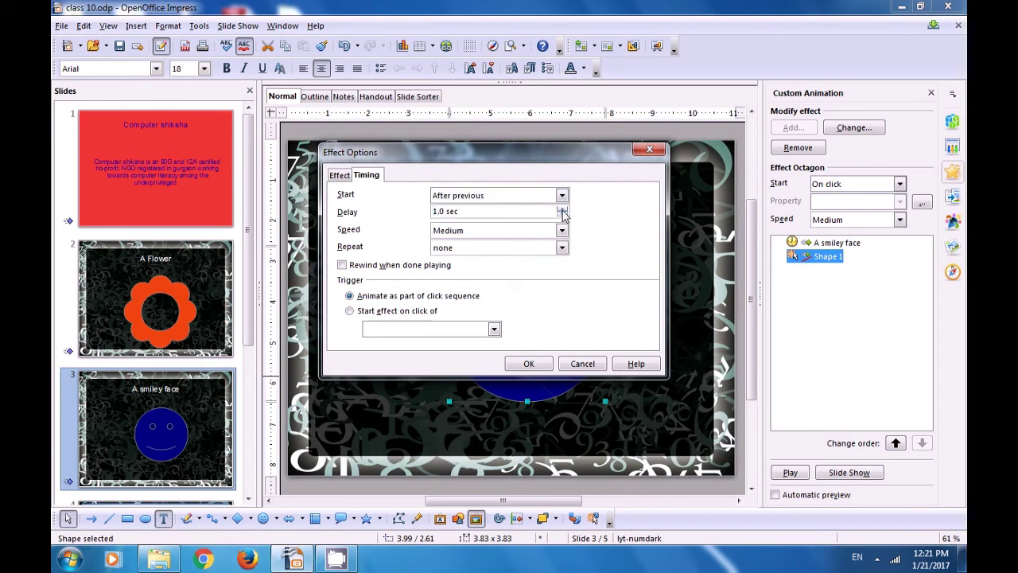
click(525, 364)
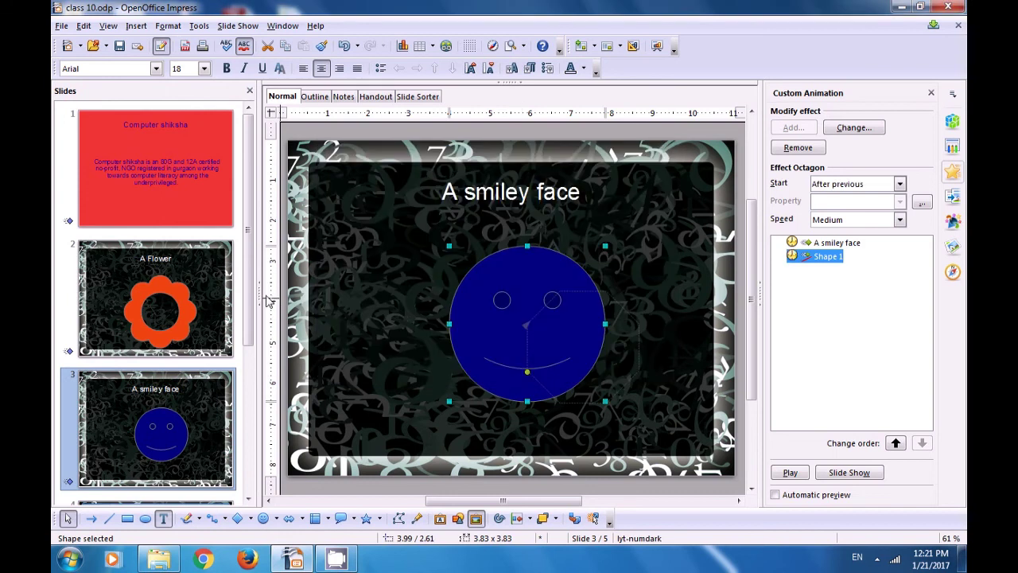
Remove the second and third animation effects of the desert picture on slide 4.
drag(253, 302, 245, 409)
click(147, 383)
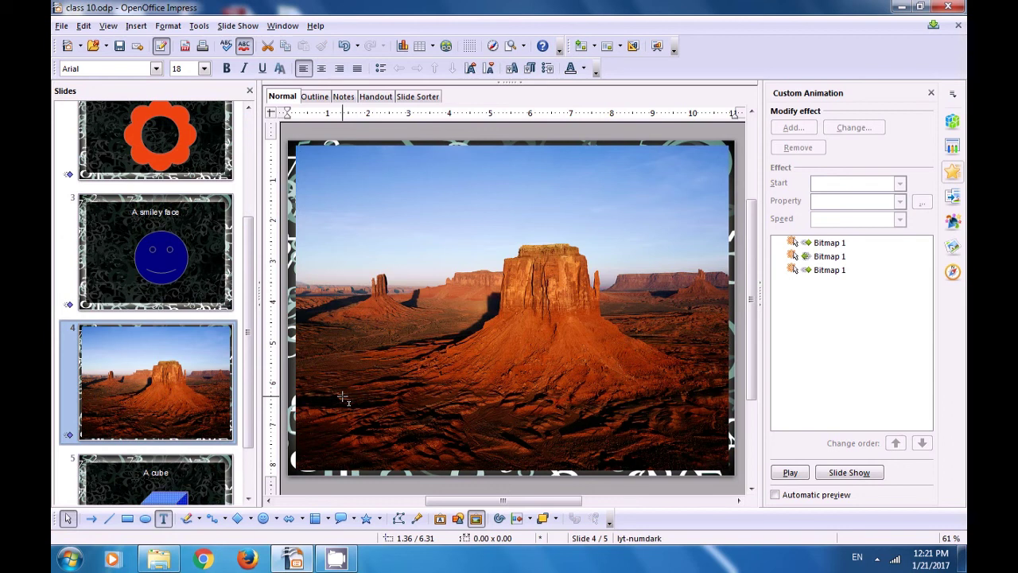
click(815, 271)
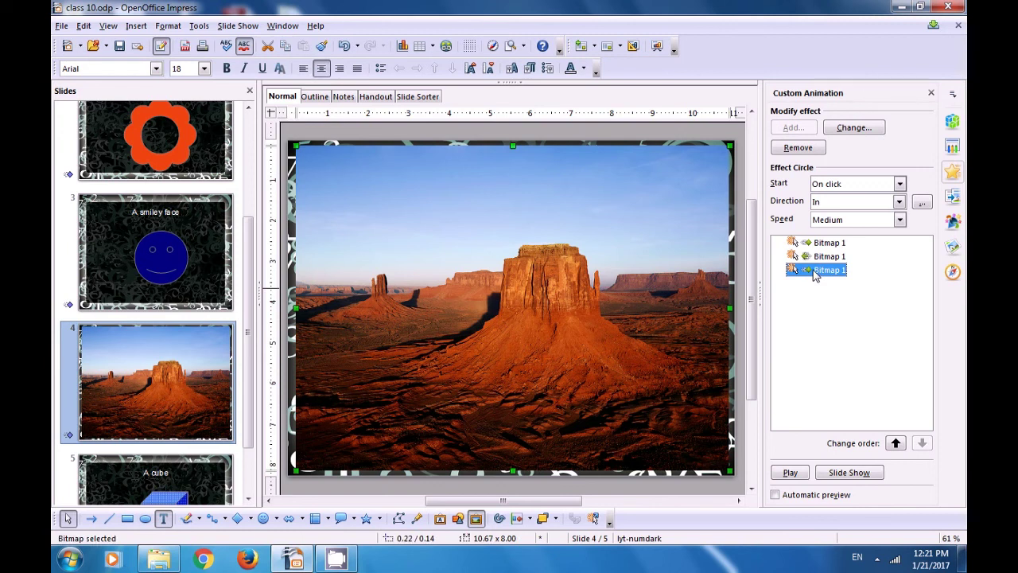
click(796, 148)
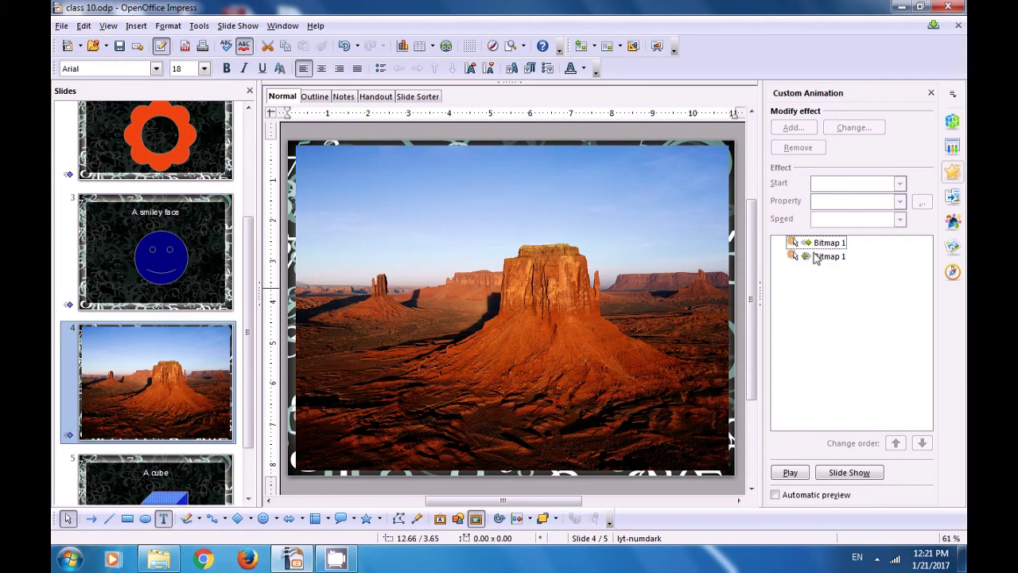
click(816, 256)
click(792, 149)
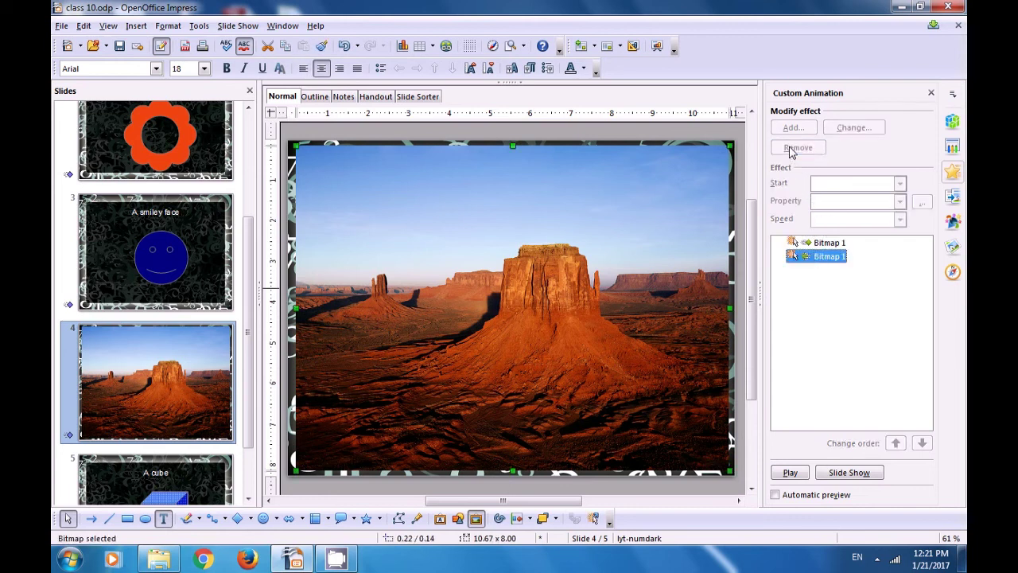
Set the desert picture's Magnify effect to start After previous with a delay of 1.5 sec.
click(808, 245)
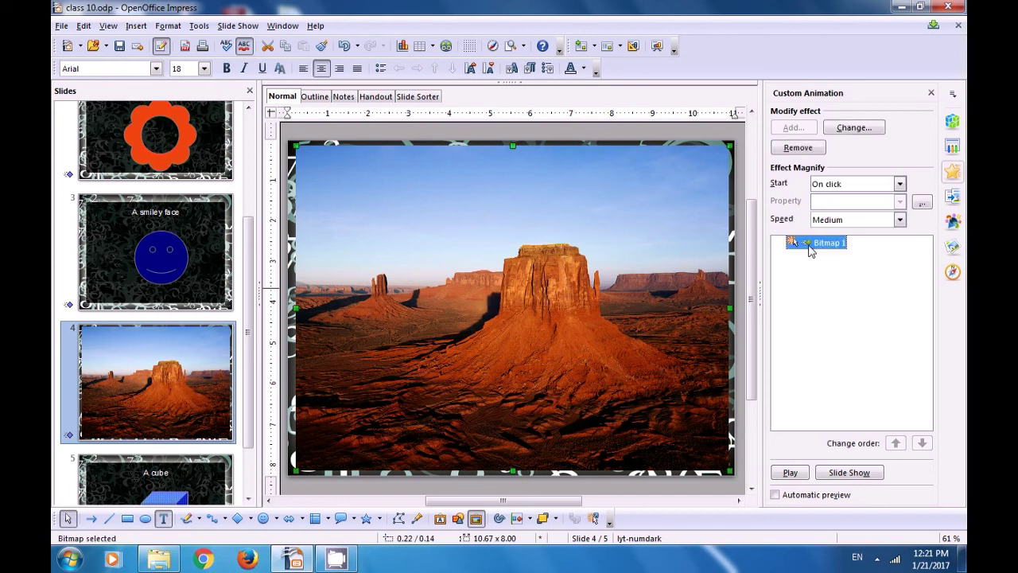
click(920, 204)
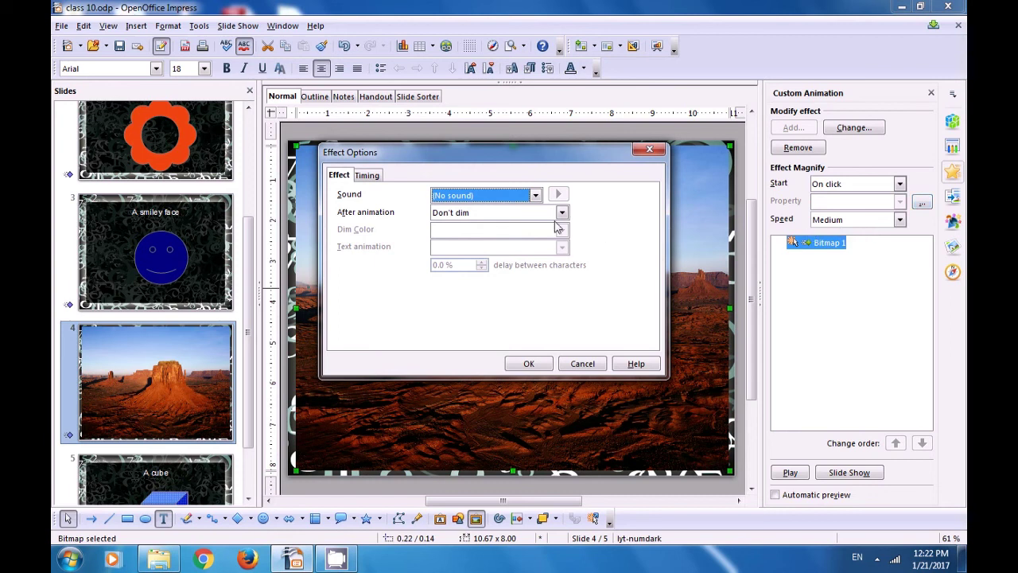
click(371, 177)
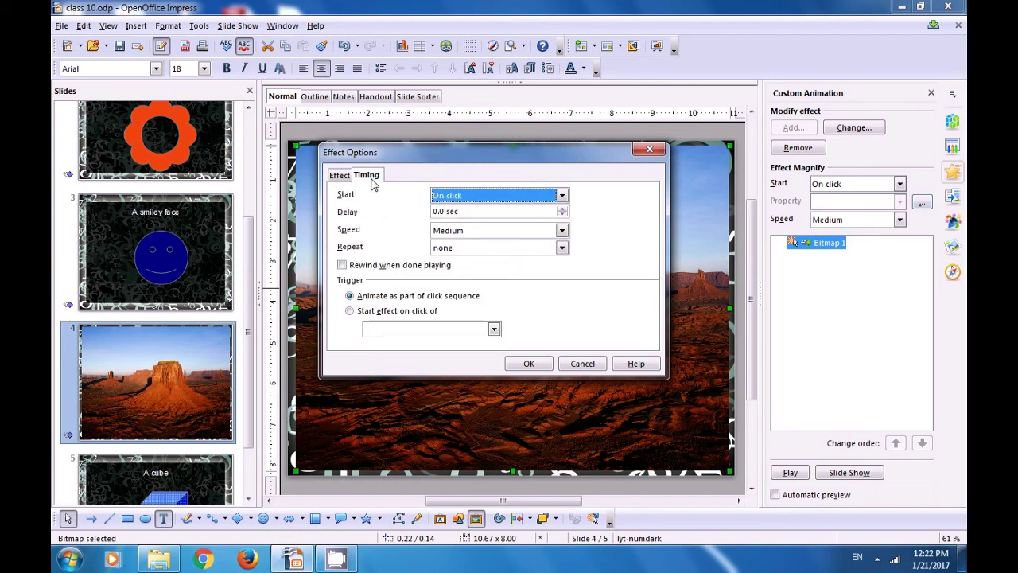
click(563, 213)
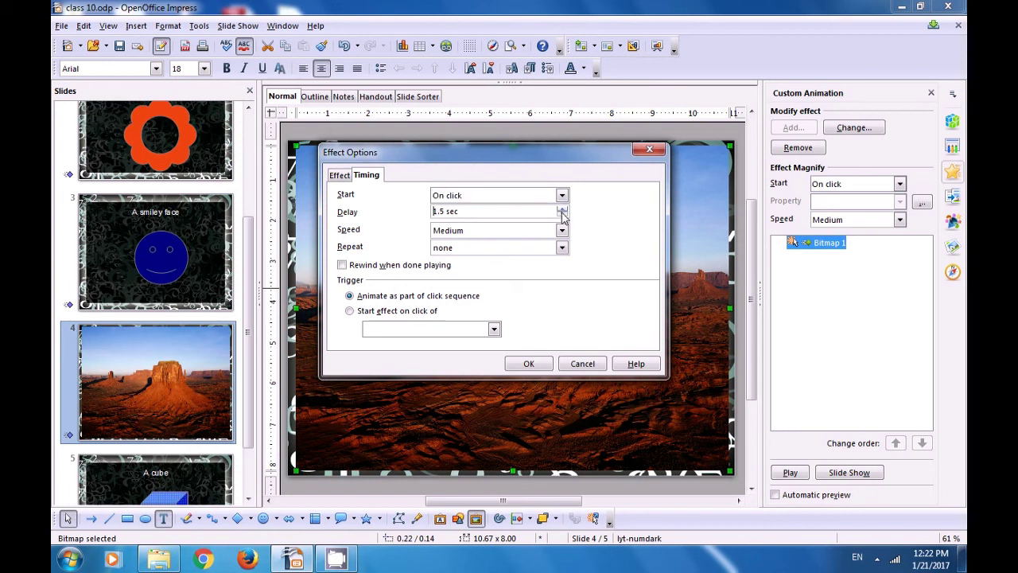
click(562, 231)
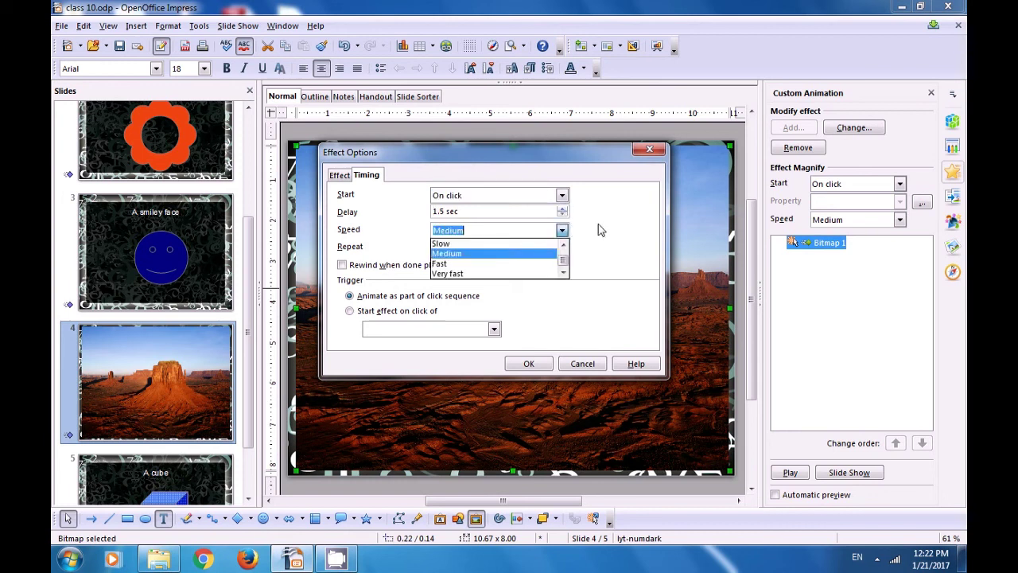
click(600, 230)
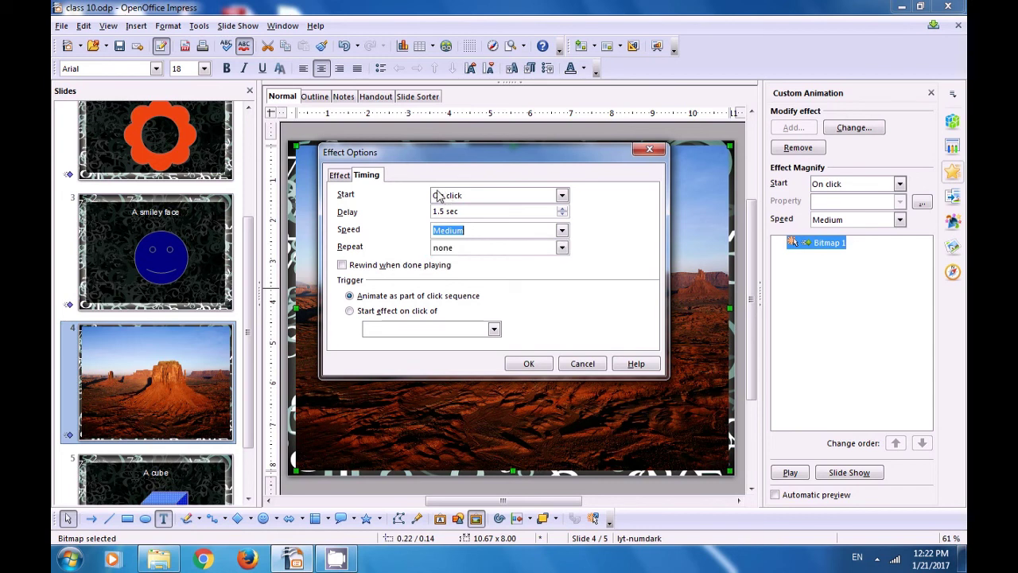
click(562, 196)
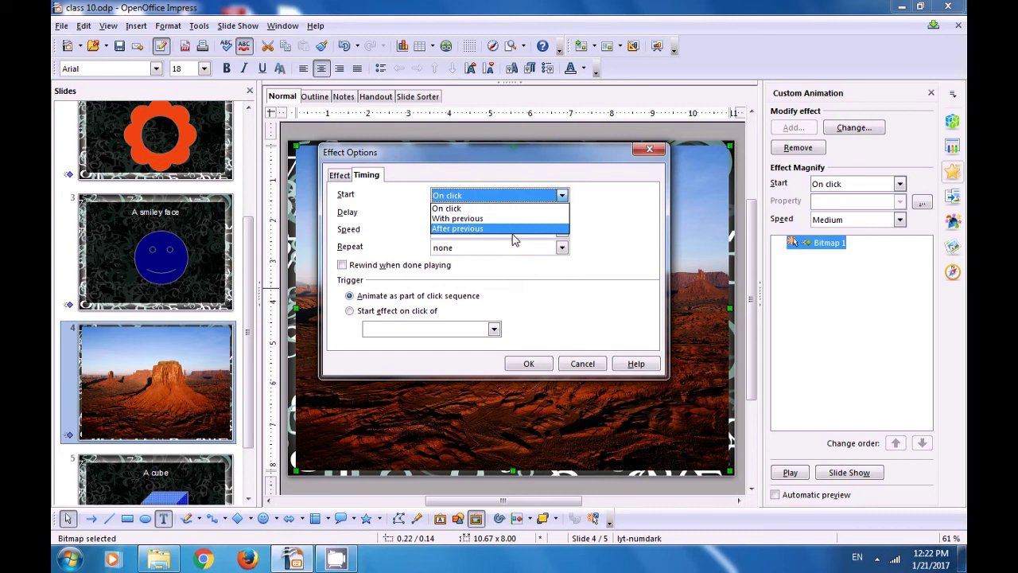
click(513, 229)
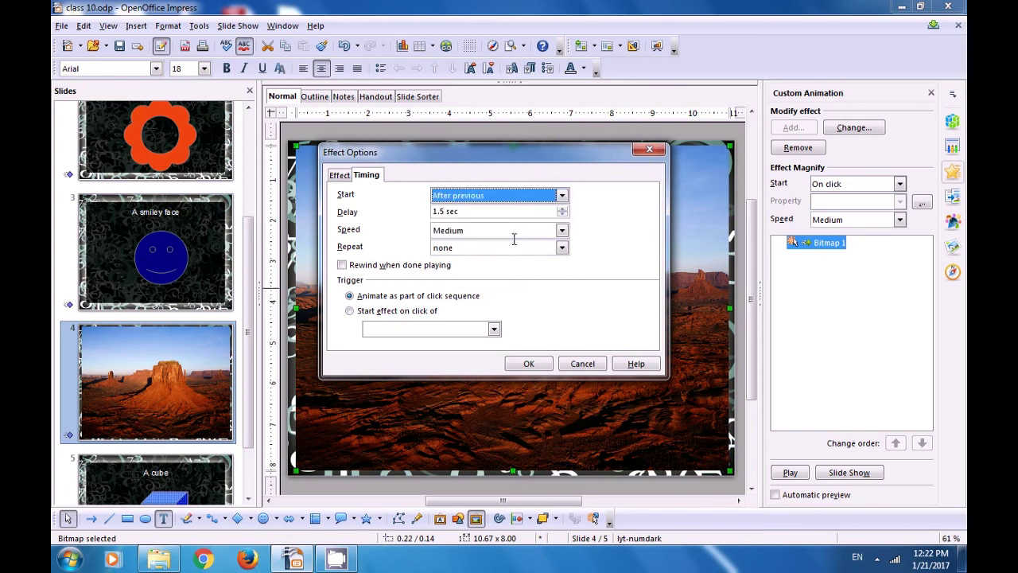
click(521, 364)
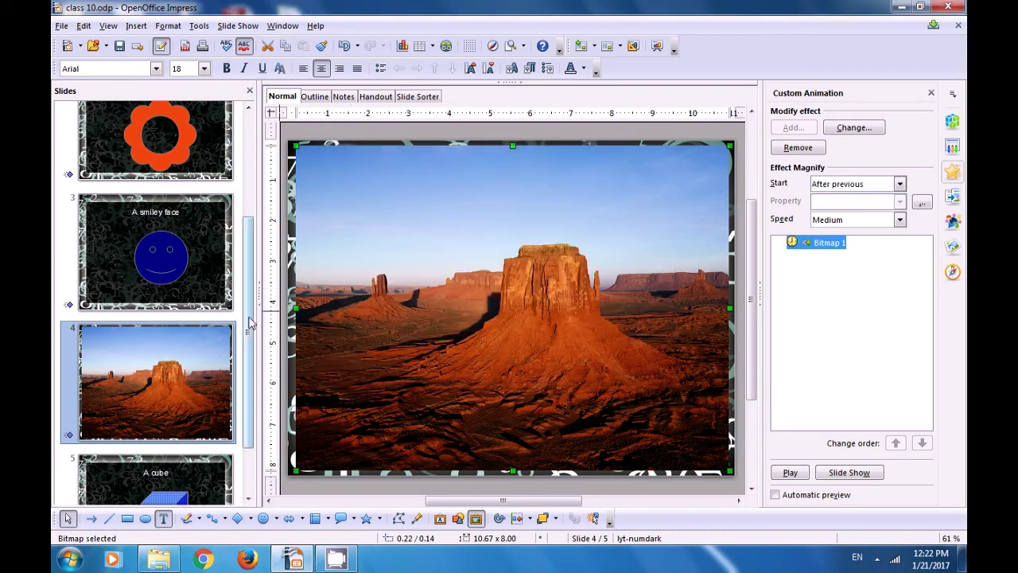
Move the "A cube" title's animation on slide 5 to first place in the effect order.
scroll(248, 322, down, 3)
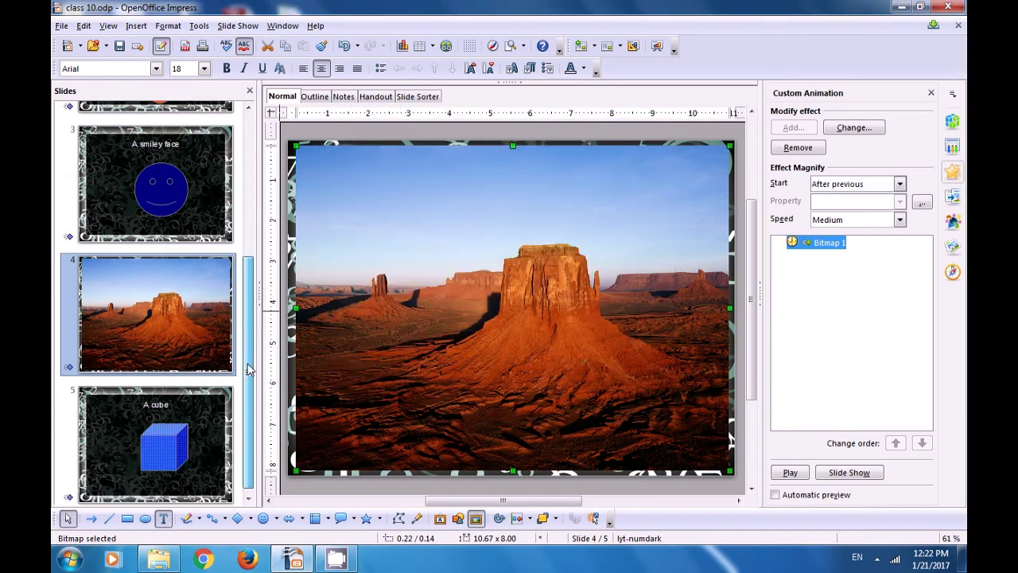
click(156, 427)
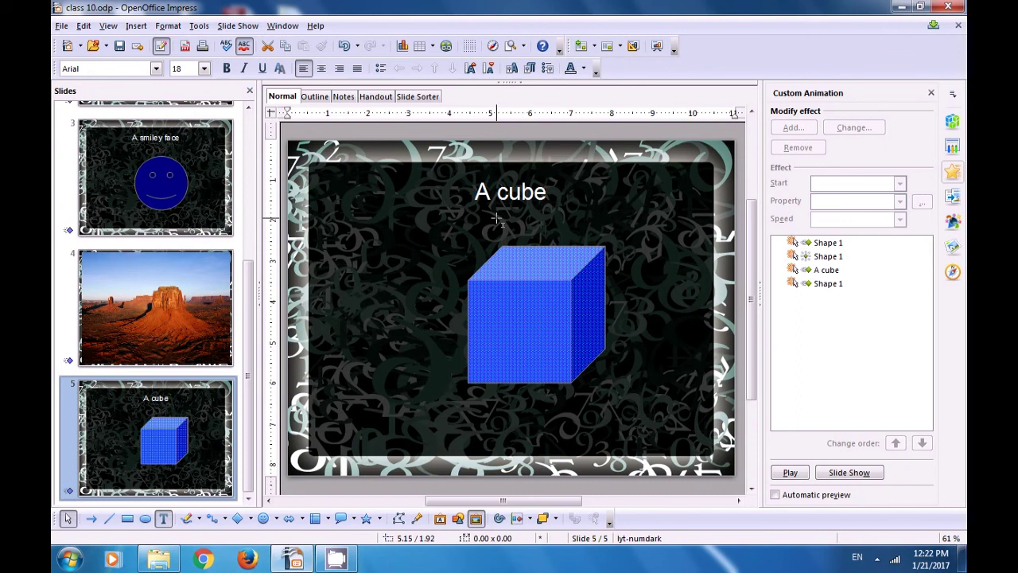
click(820, 270)
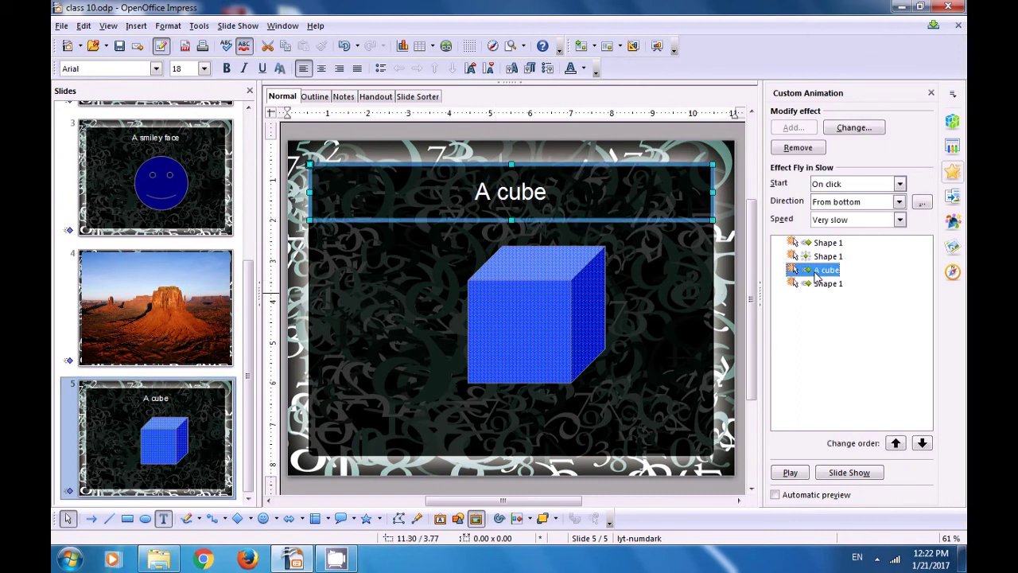
click(895, 443)
click(896, 443)
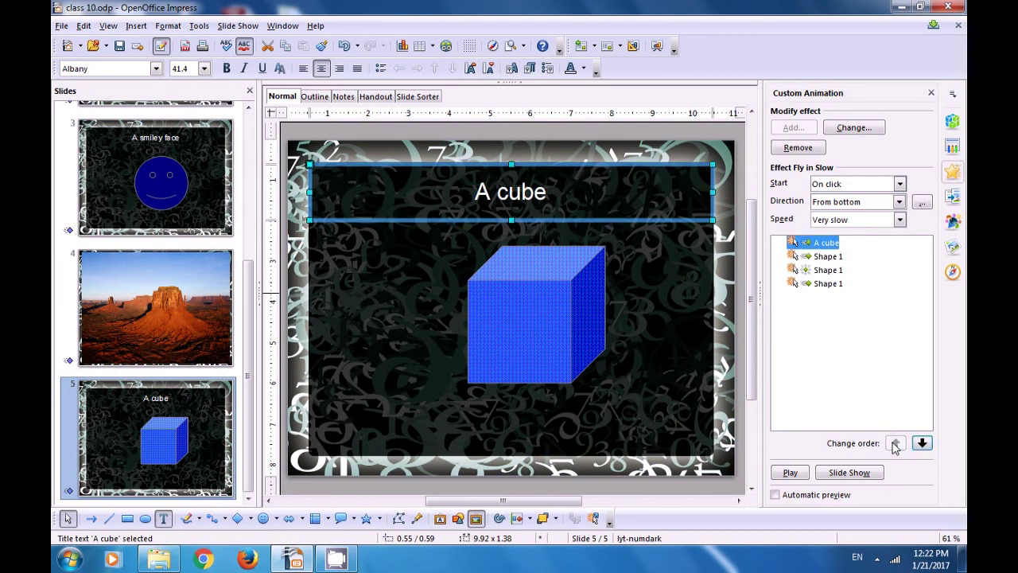
Remove the cube shape's Random Effects animation from slide 5.
click(827, 284)
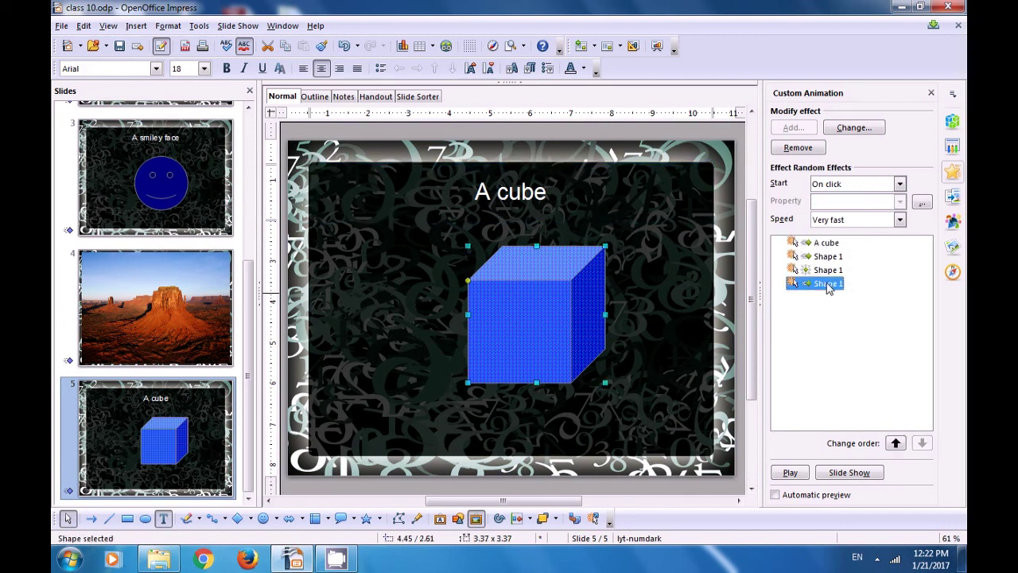
click(798, 148)
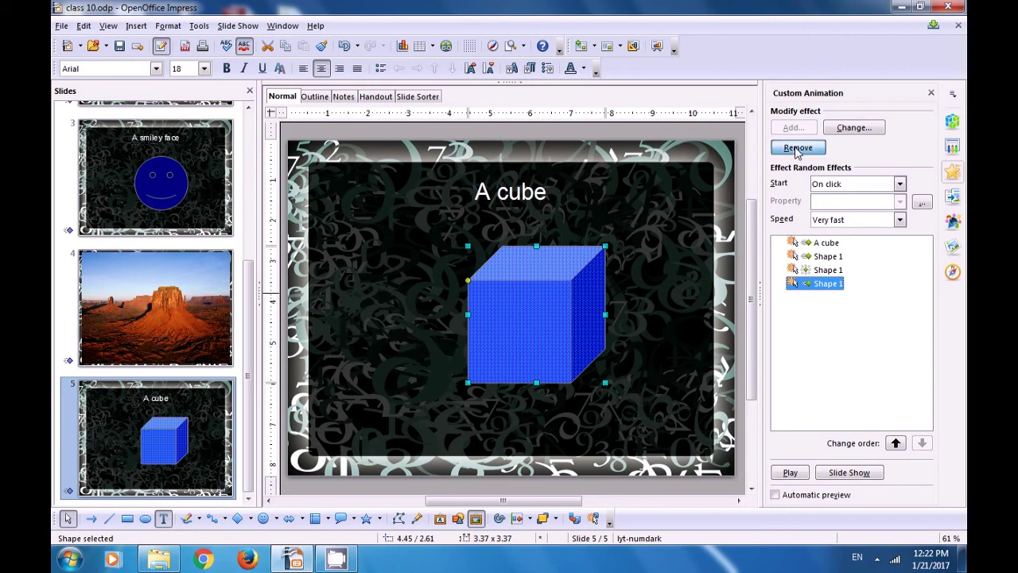
Remove the cube shape's Flash Bulb animation effect from slide 5.
click(825, 270)
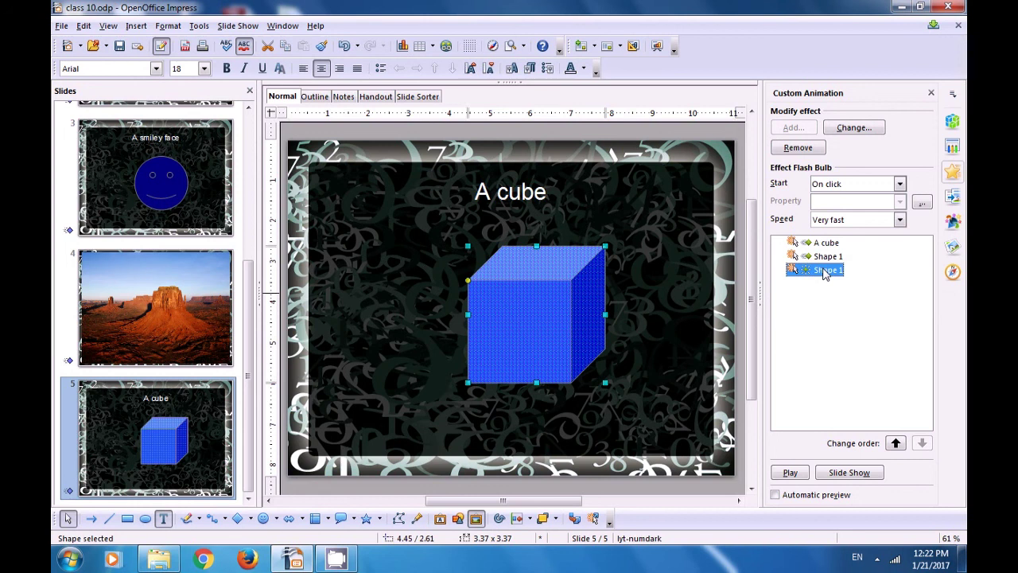
click(797, 148)
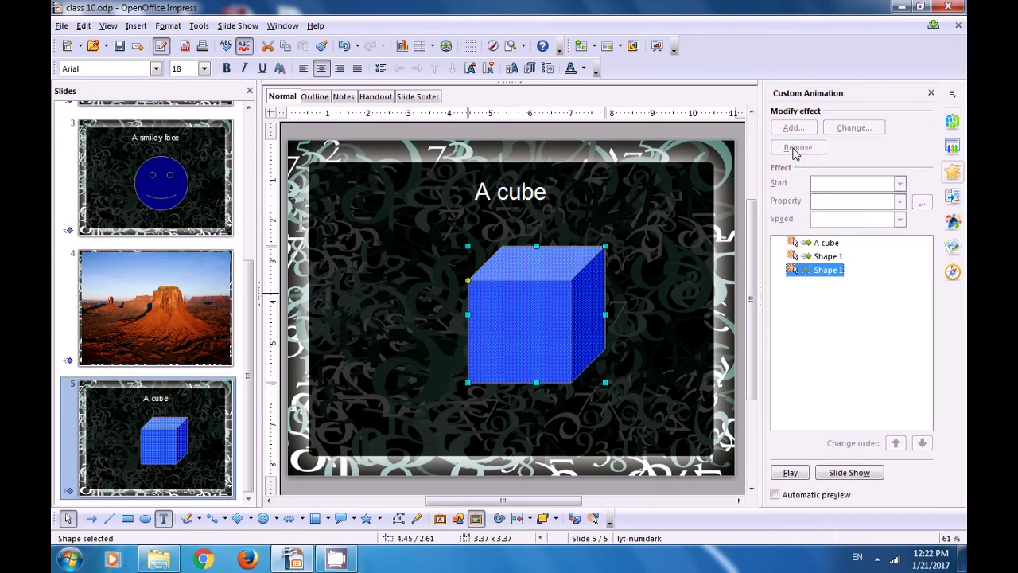
Set the "A cube" title's Fly in Slow effect to start After previous with a delay of 1.5 sec.
click(821, 244)
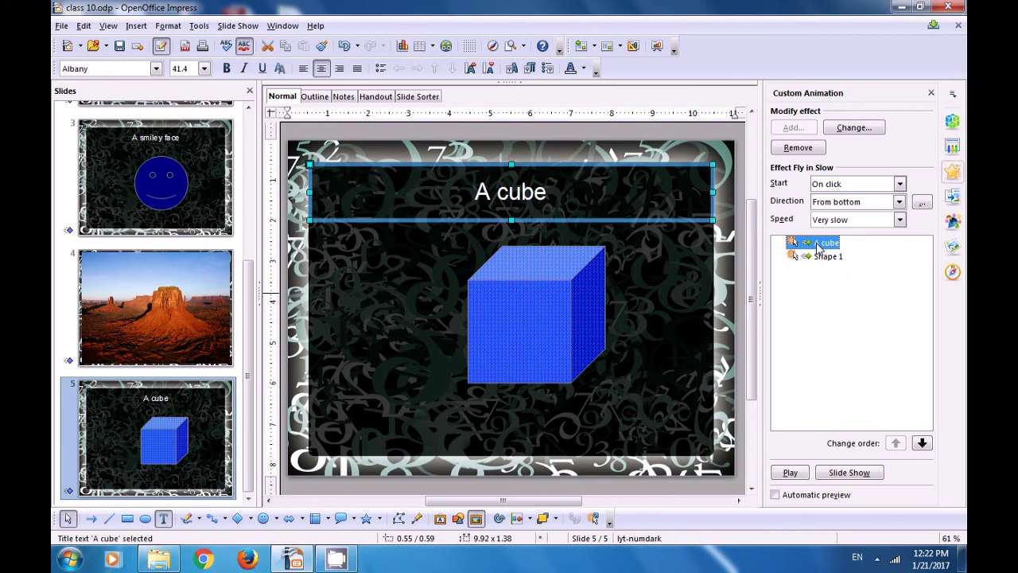
click(920, 203)
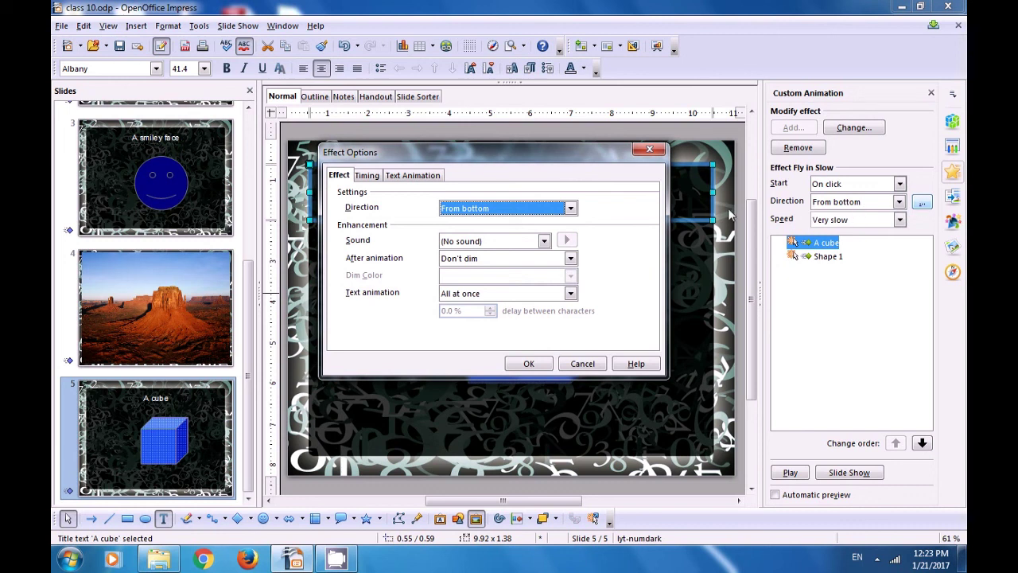
click(367, 177)
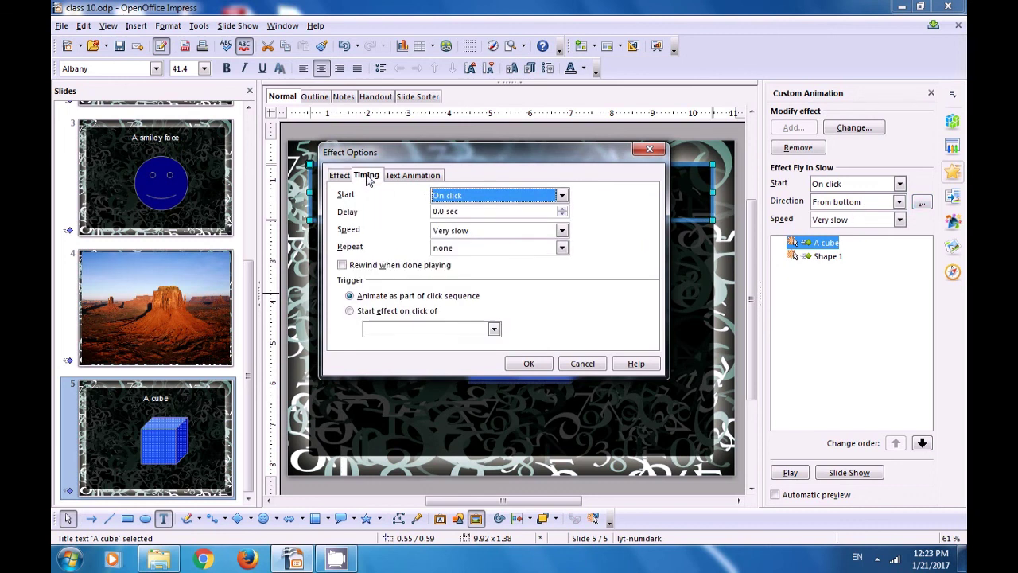
click(561, 196)
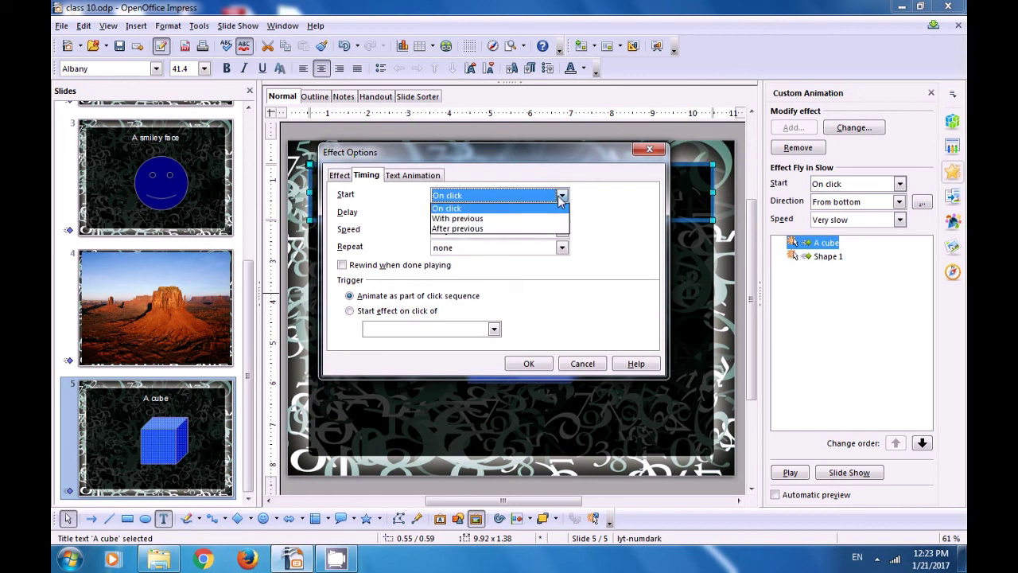
click(498, 229)
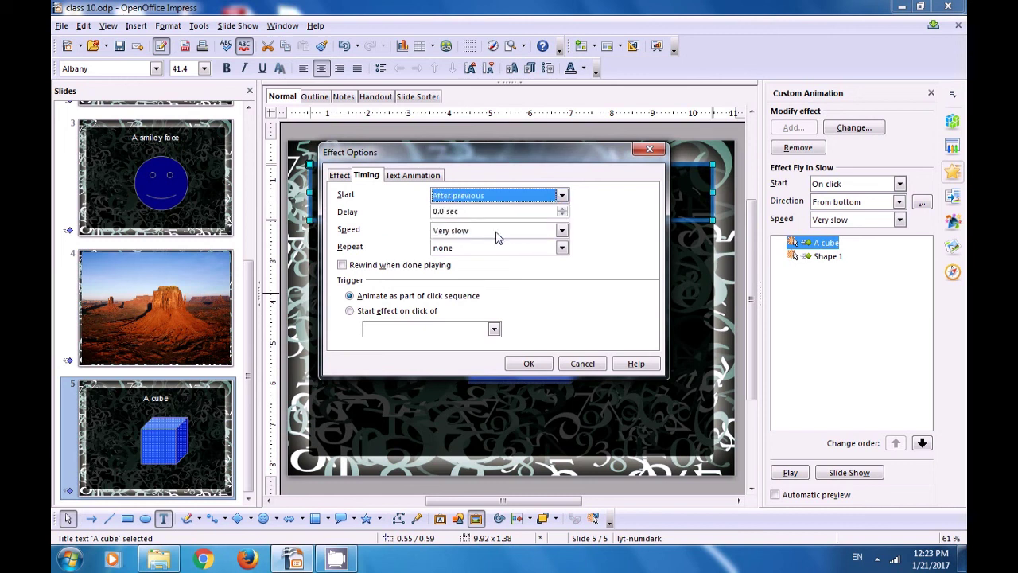
click(562, 209)
click(562, 209)
click(562, 209)
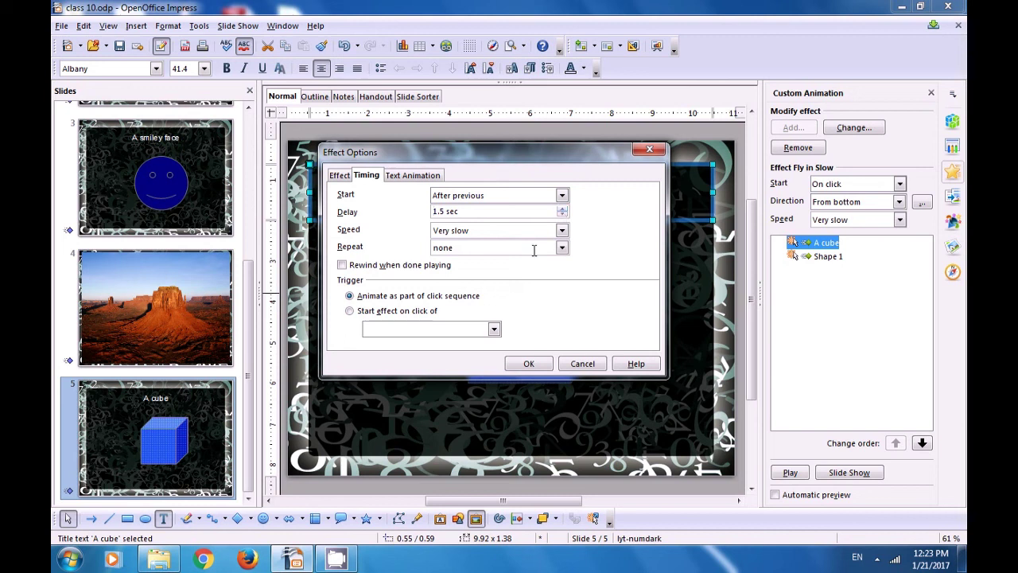
click(527, 365)
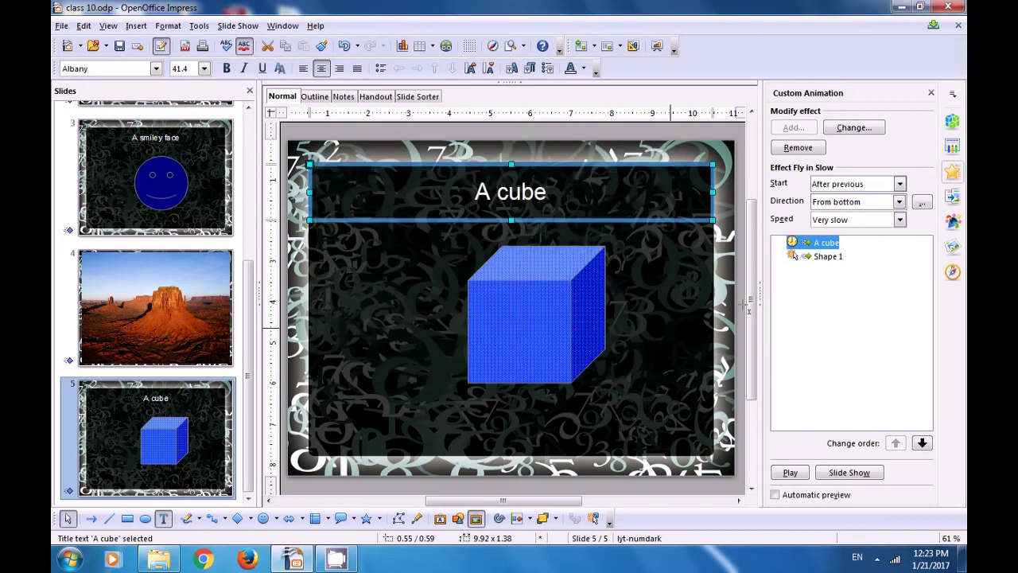
Set the cube shape's Ascend effect to start After previous with a delay of 1.0 sec.
click(823, 259)
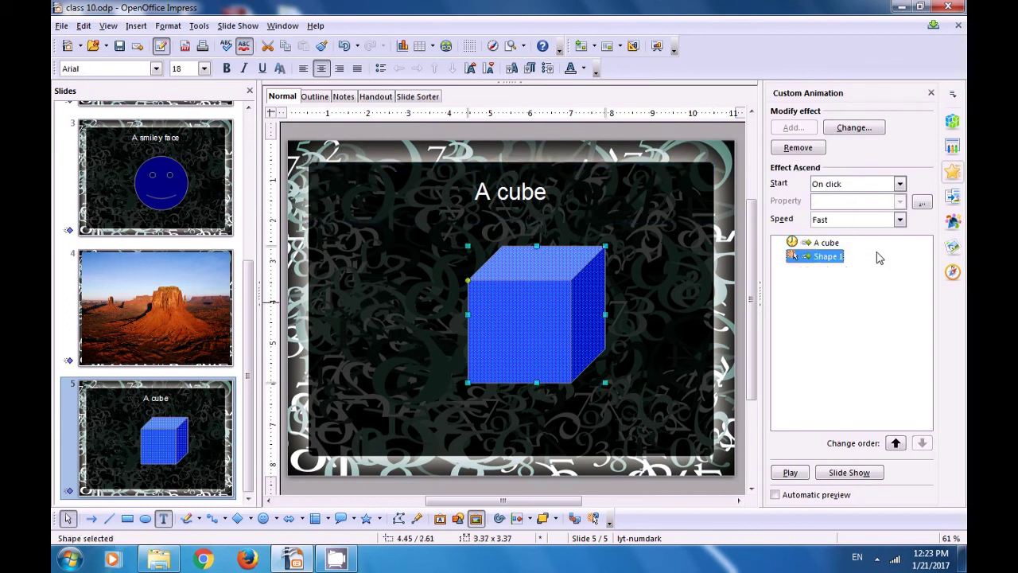
click(921, 204)
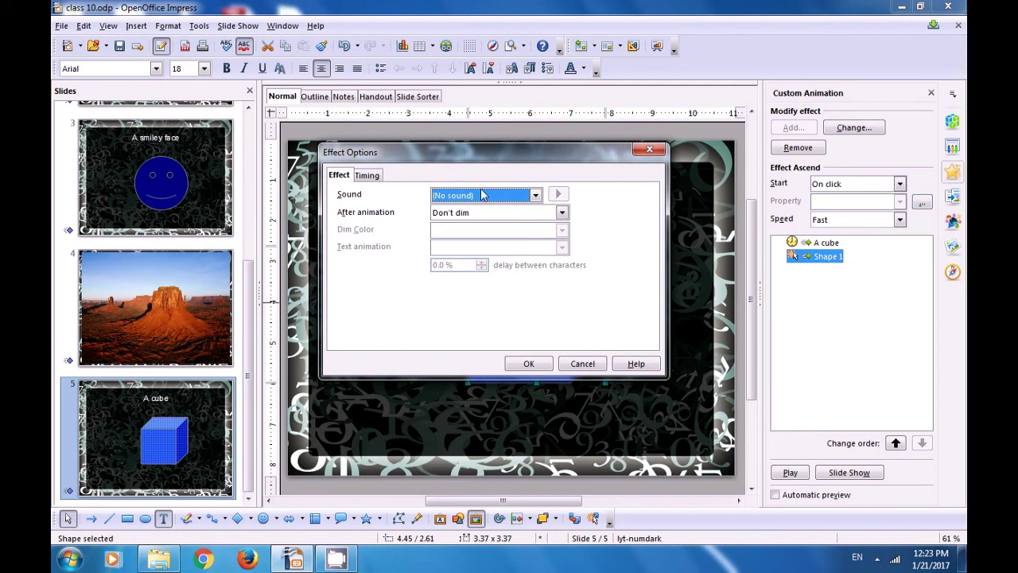
click(371, 177)
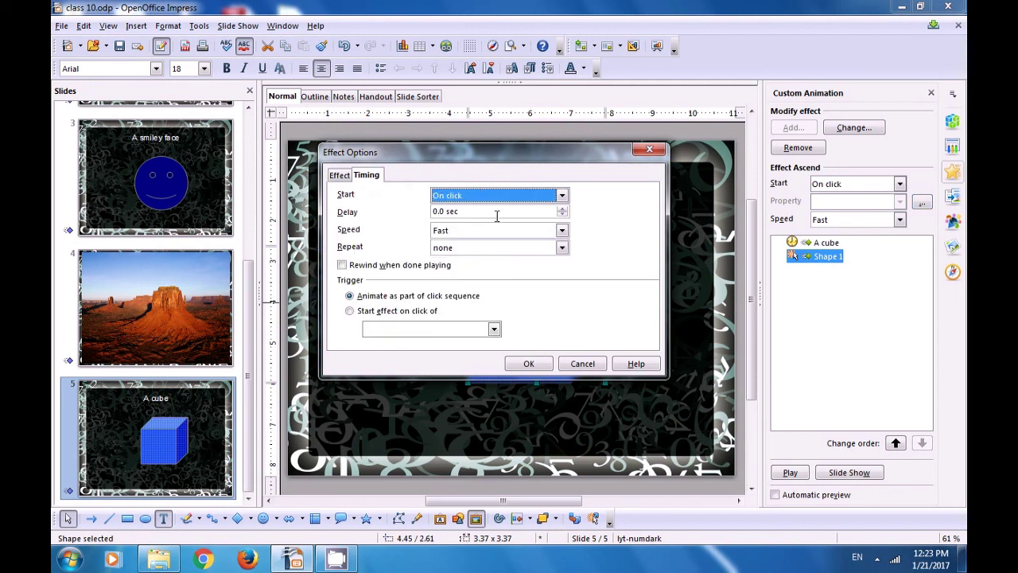
click(562, 209)
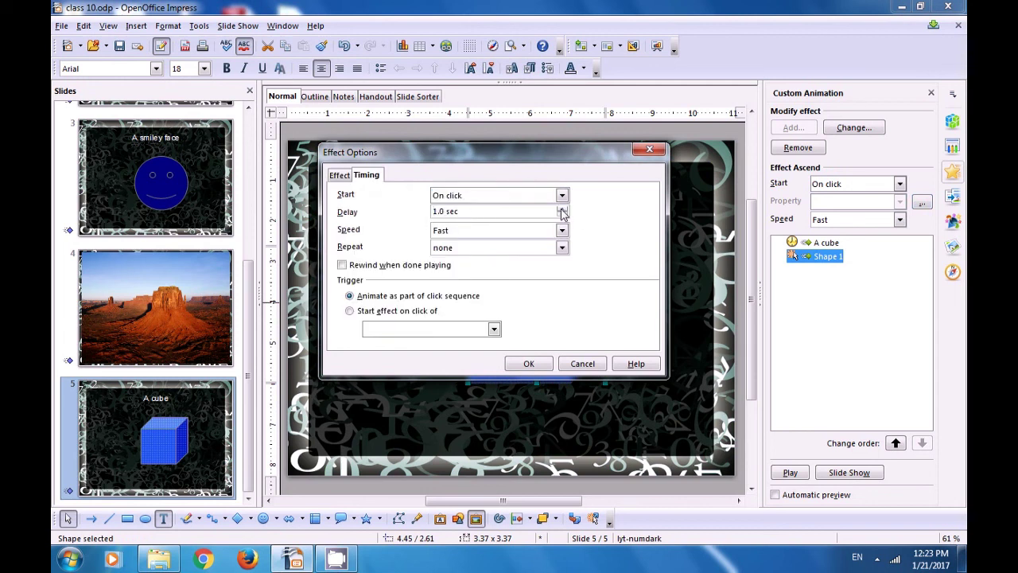
click(562, 195)
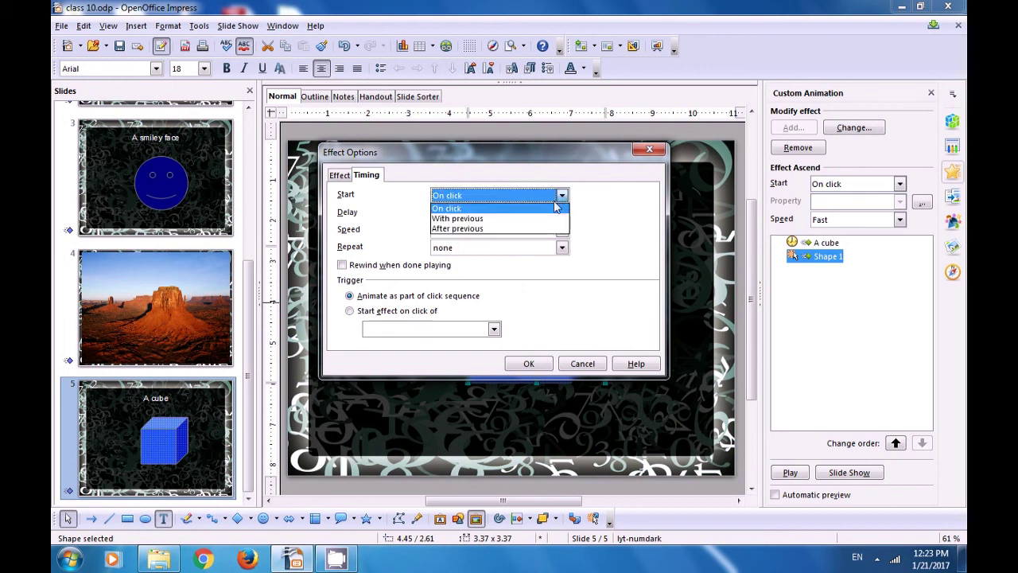
click(529, 228)
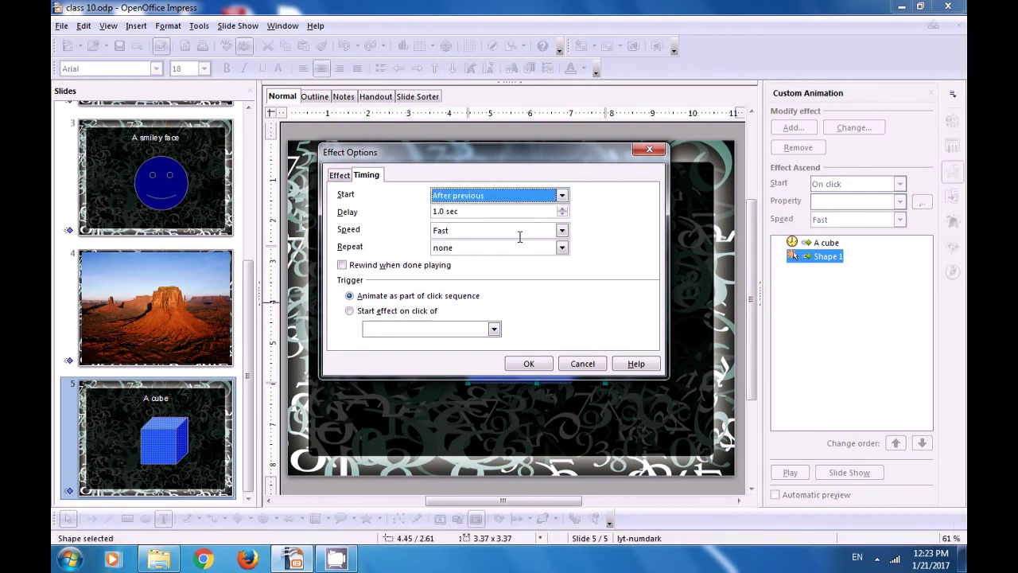
click(528, 363)
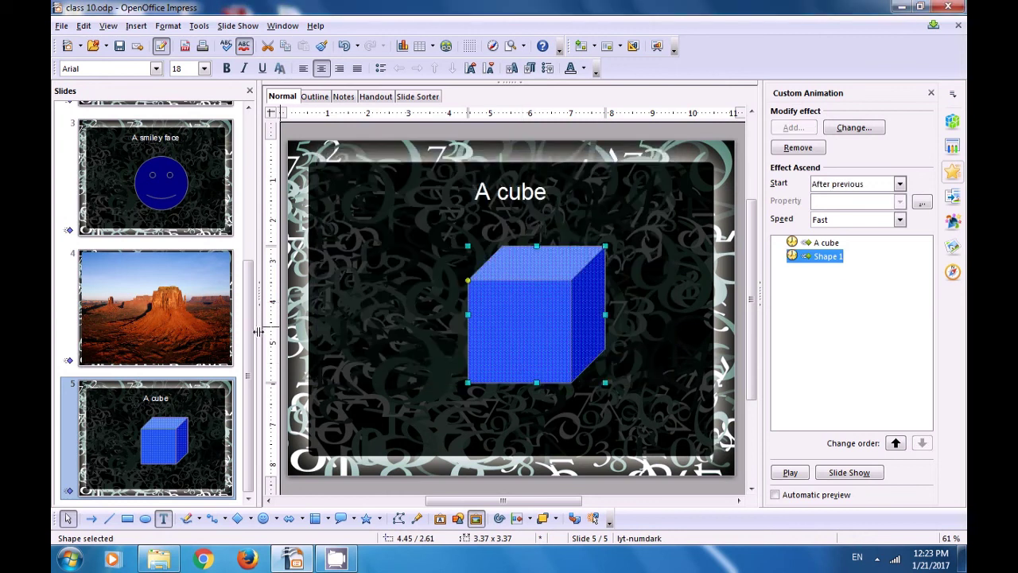
Display the slide transition settings and go to the "Computer shiksha" slide at the start of the presentation.
scroll(248, 362, up, 1)
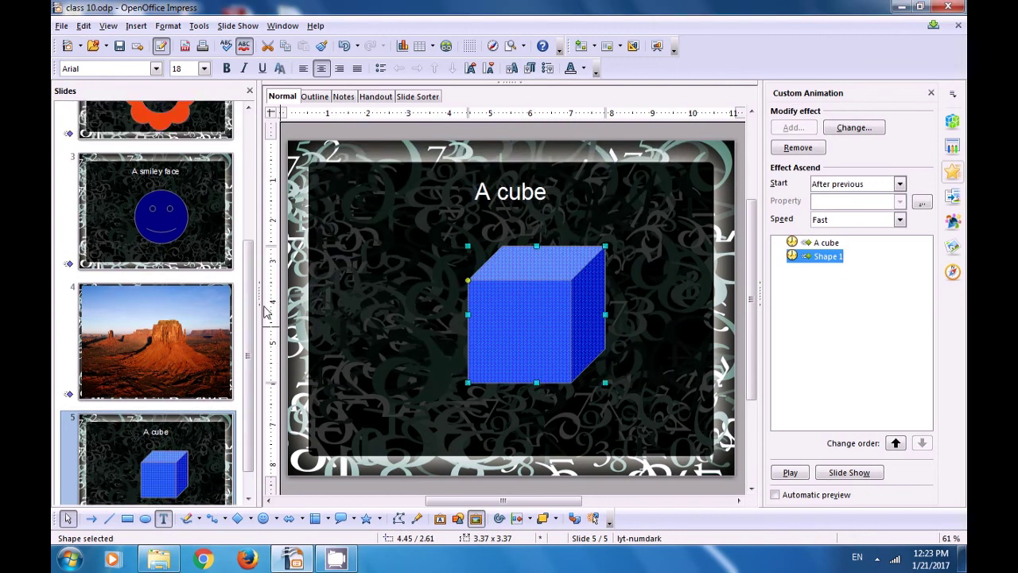
drag(252, 282, 248, 148)
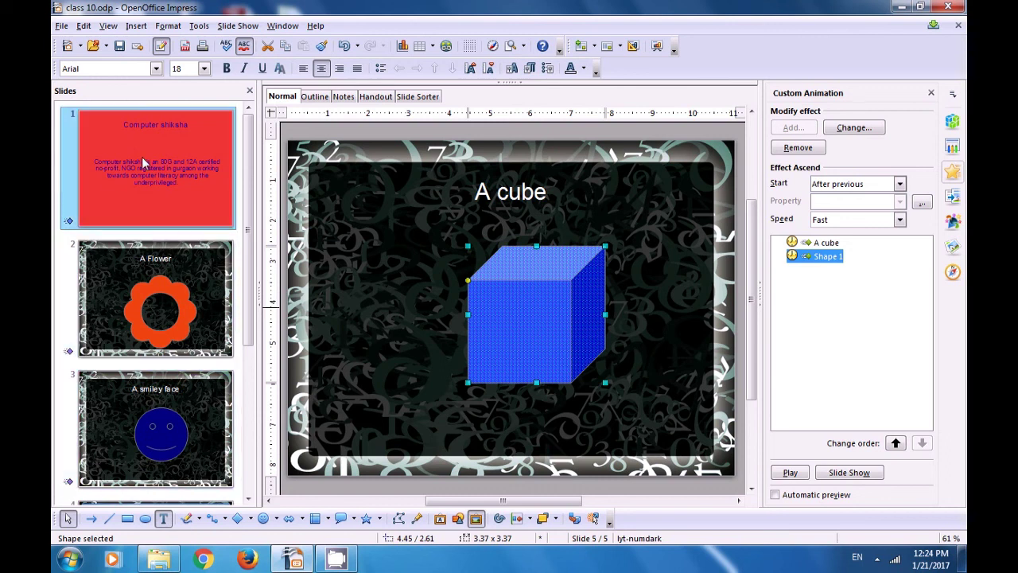
mouse_move(164, 152)
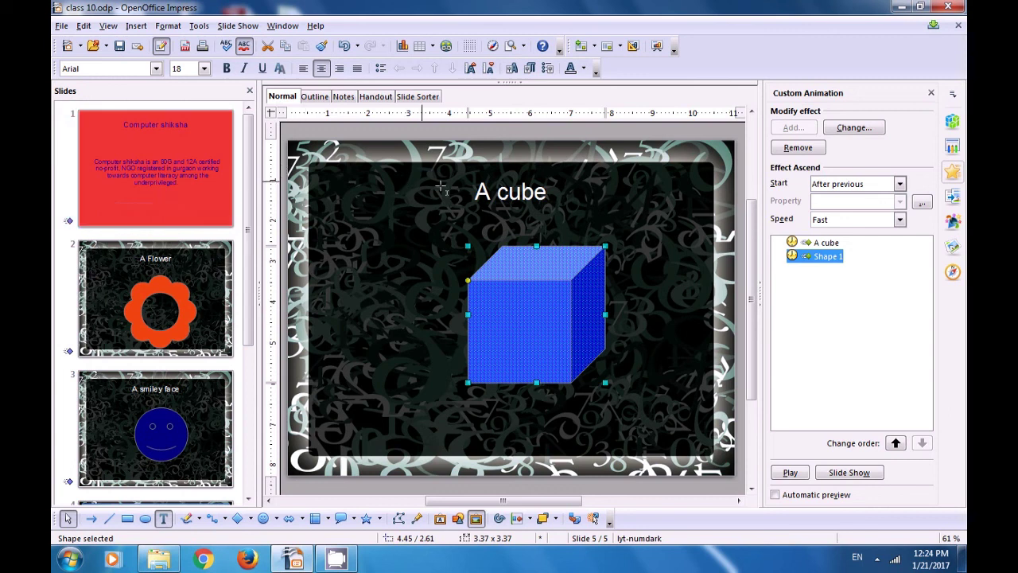
click(952, 198)
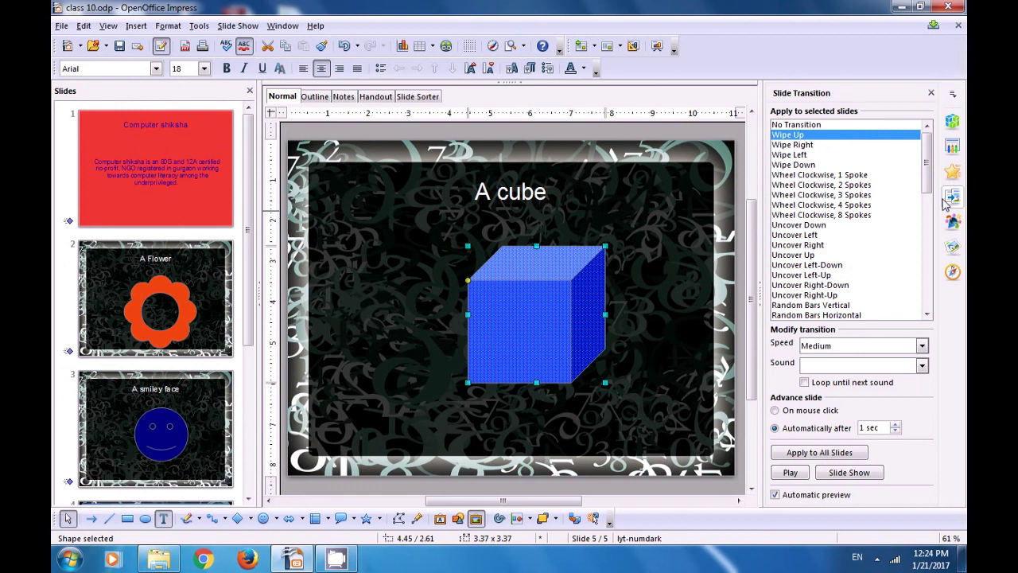
click(684, 219)
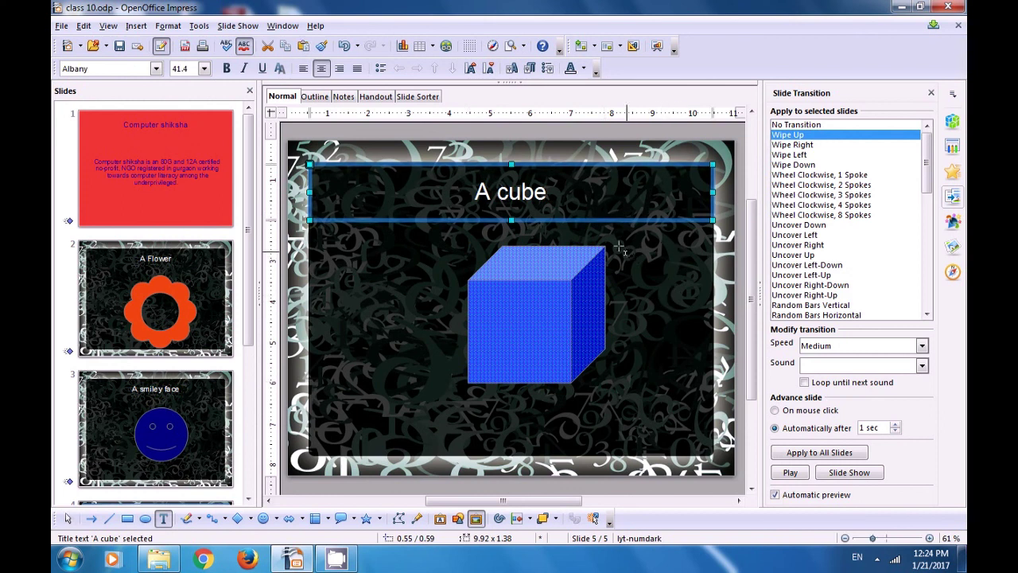
click(209, 148)
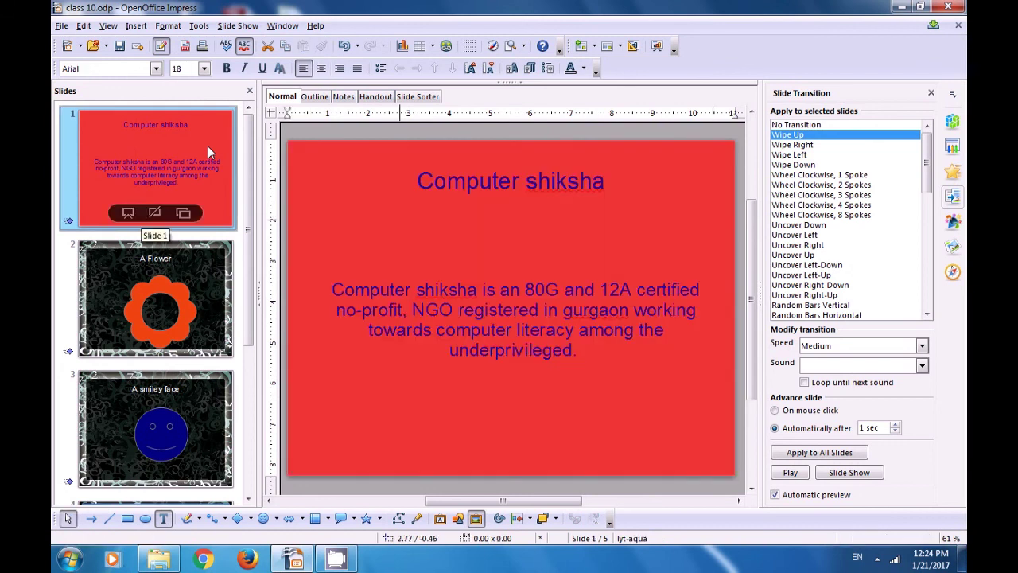
click(251, 27)
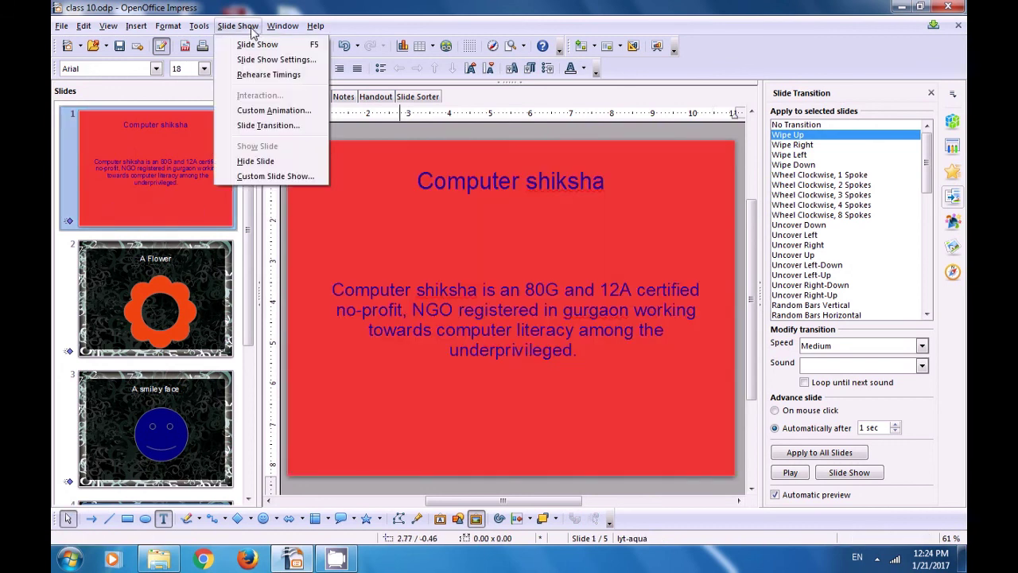